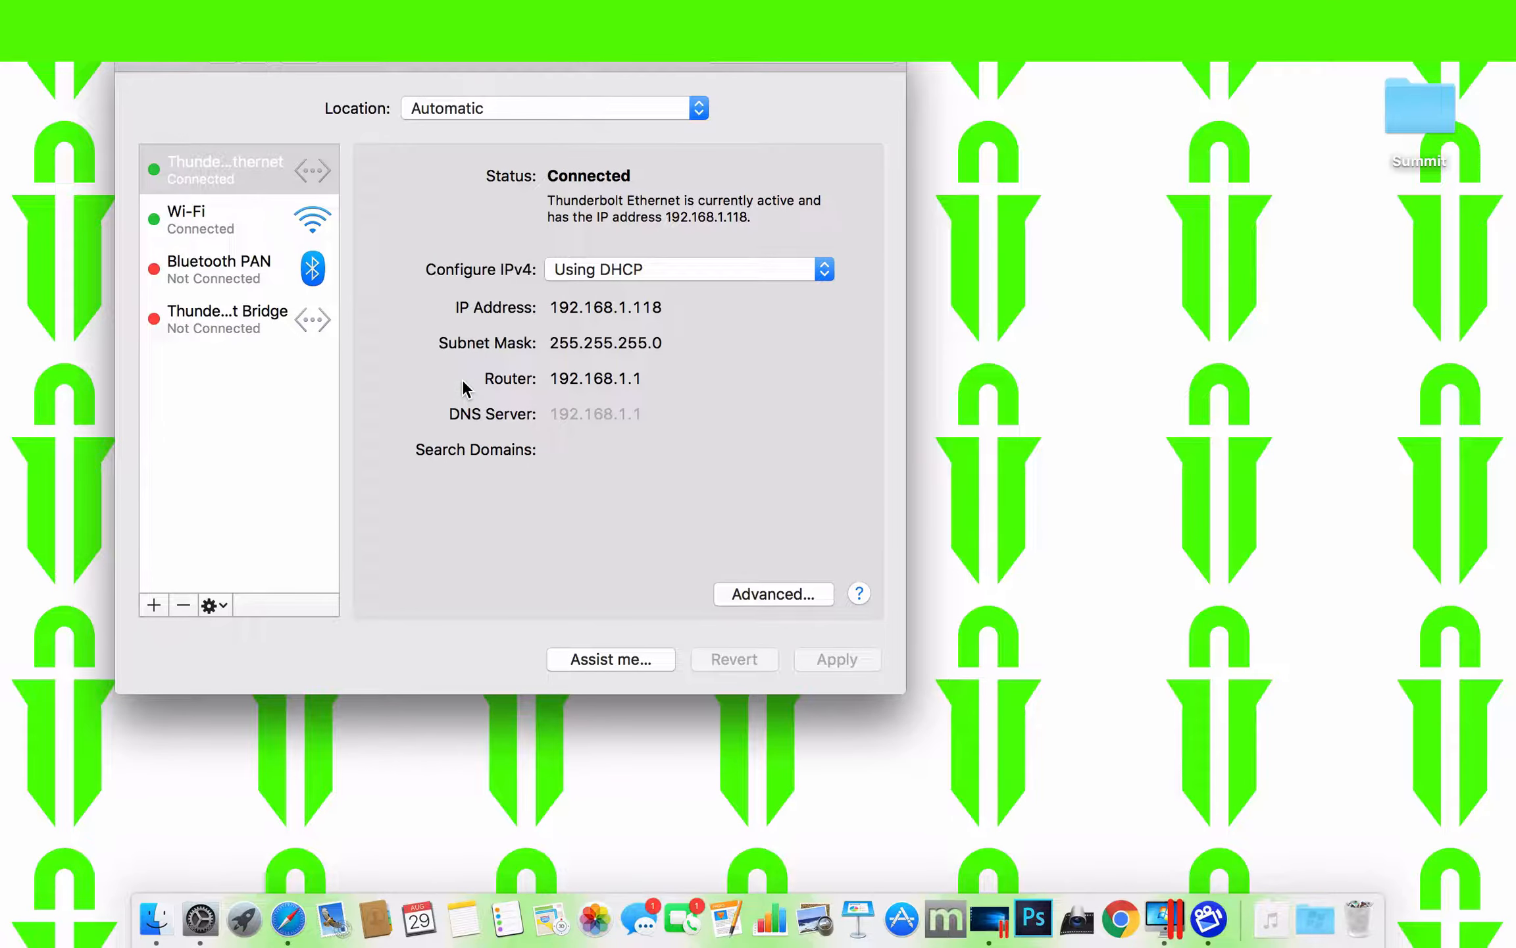
# - Compare the router address in the Mac's network preferences with the Hikvision recorder's IPv4 default gateway and IPv4 address
pyautogui.moveTo(547, 307); pyautogui.dragTo(660, 310)
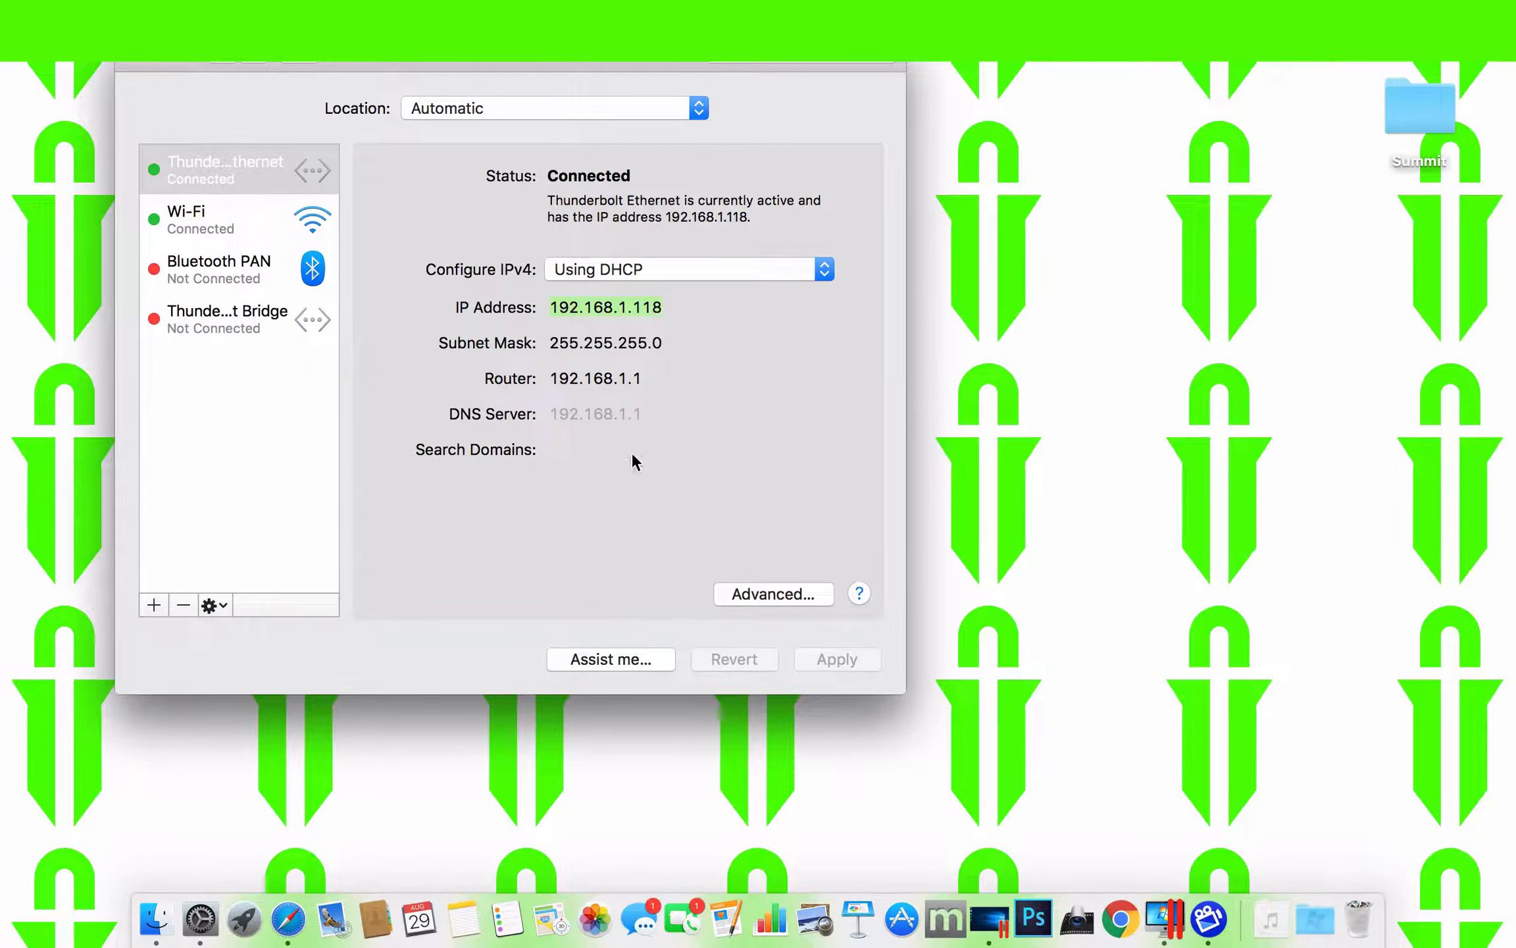
pyautogui.moveTo(646, 380); pyautogui.dragTo(536, 380)
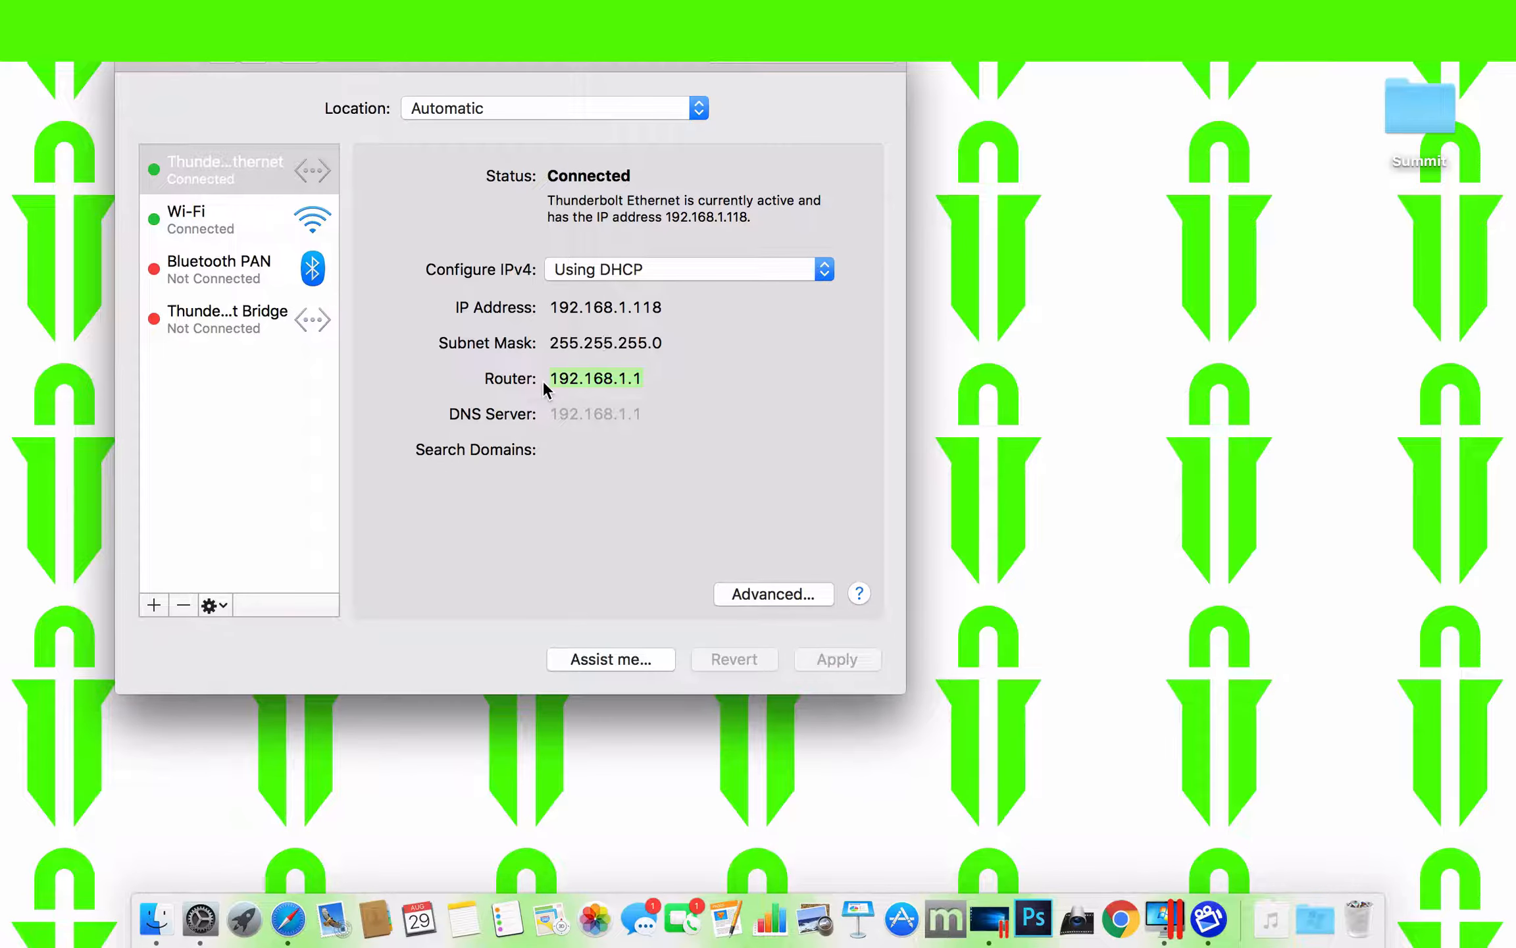
pyautogui.click(294, 935)
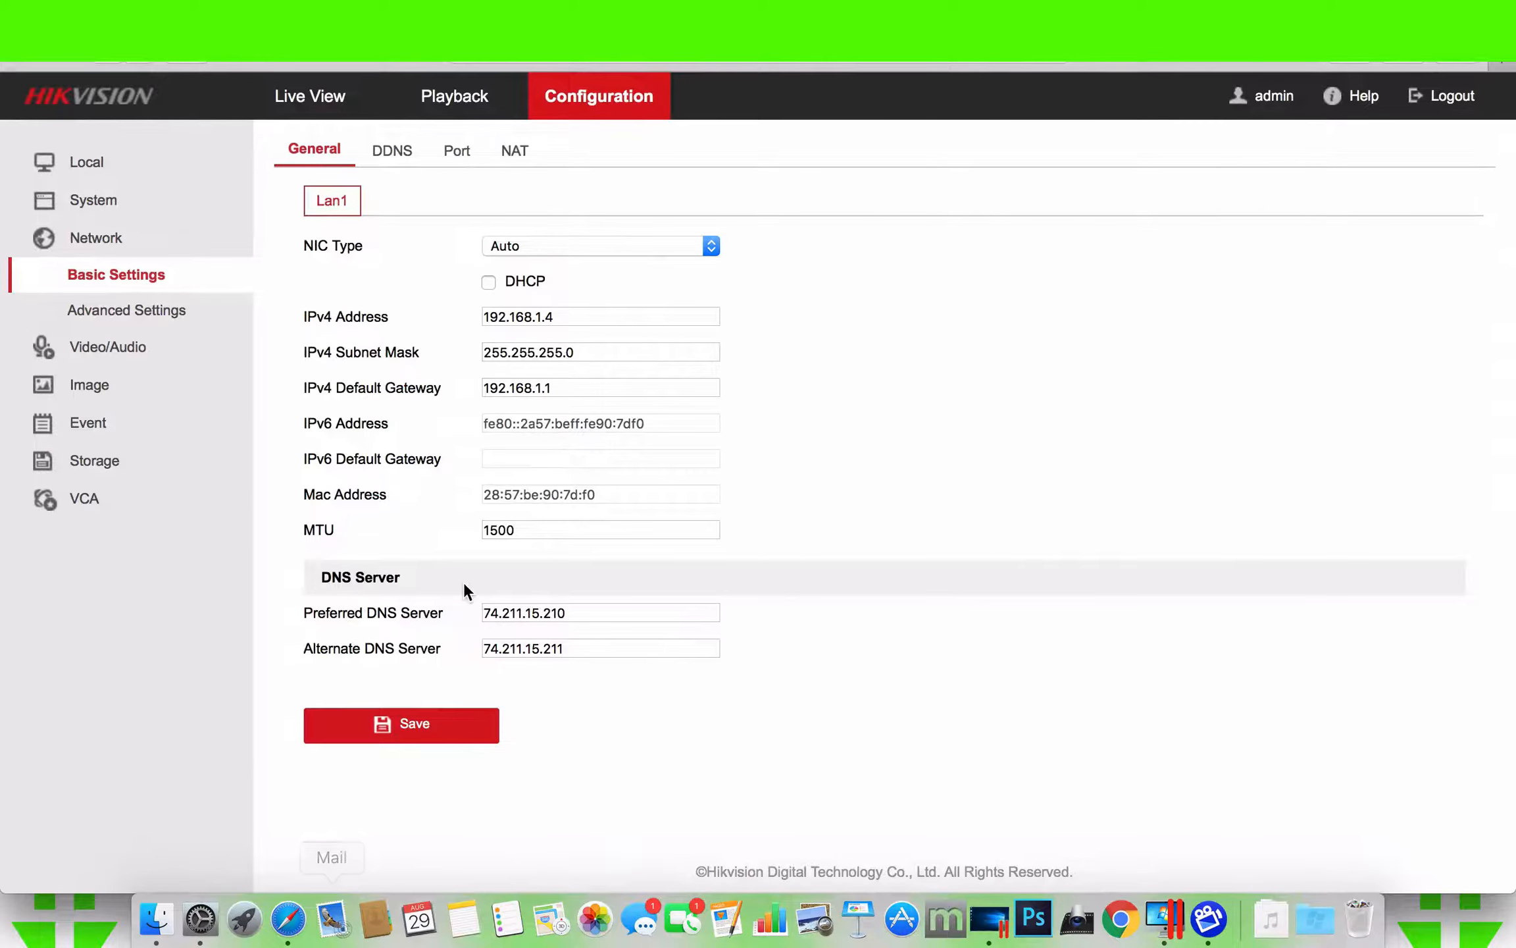
pyautogui.moveTo(563, 388); pyautogui.dragTo(475, 384)
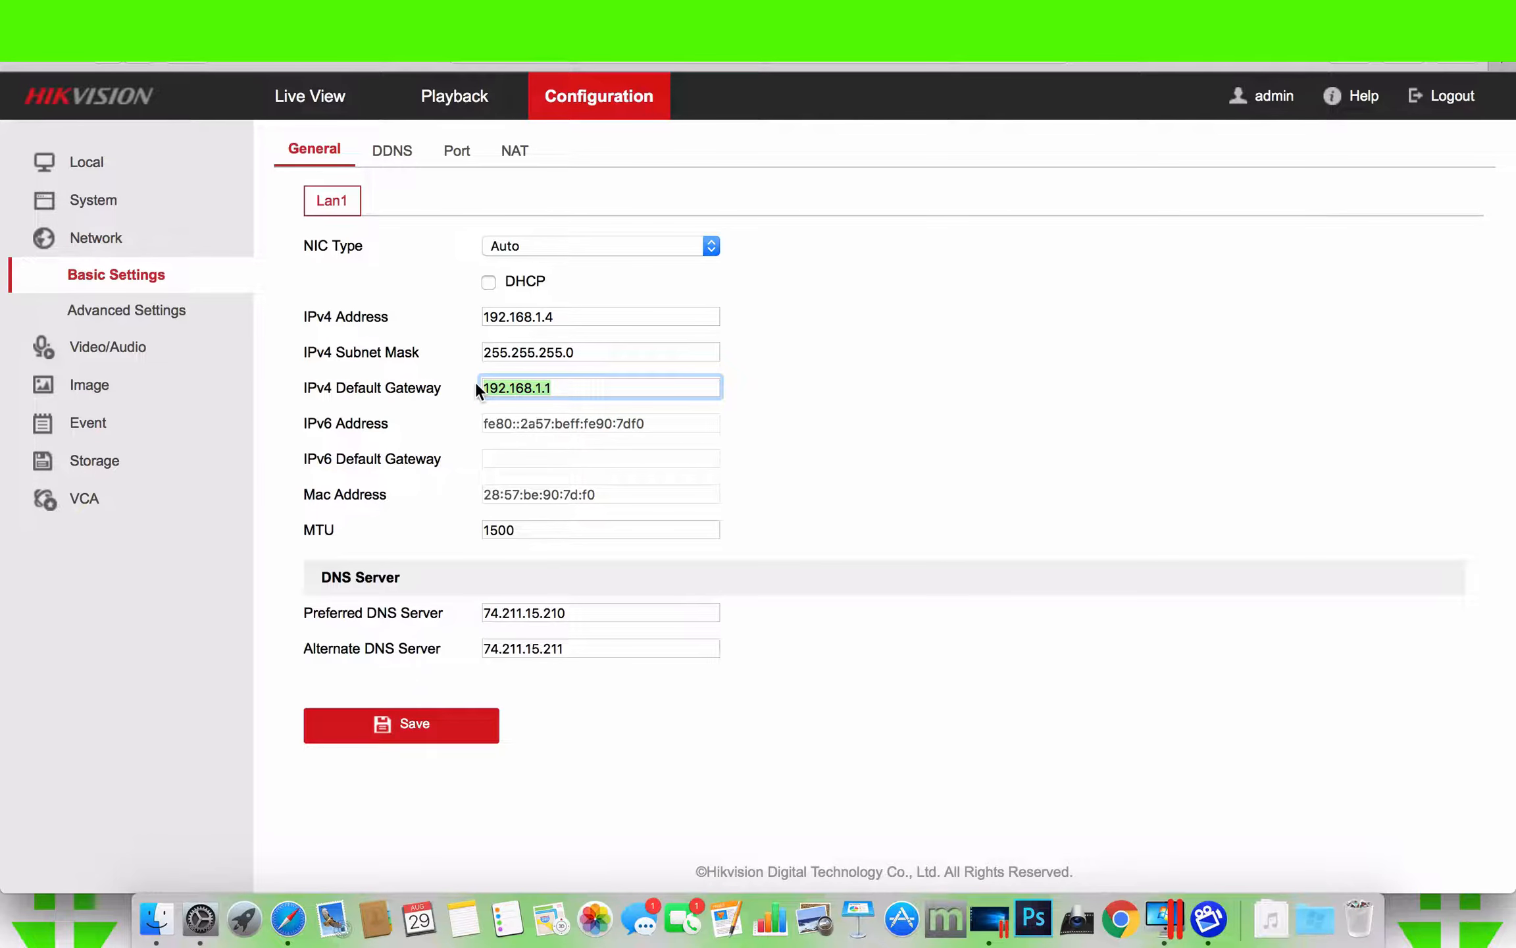
pyautogui.click(199, 918)
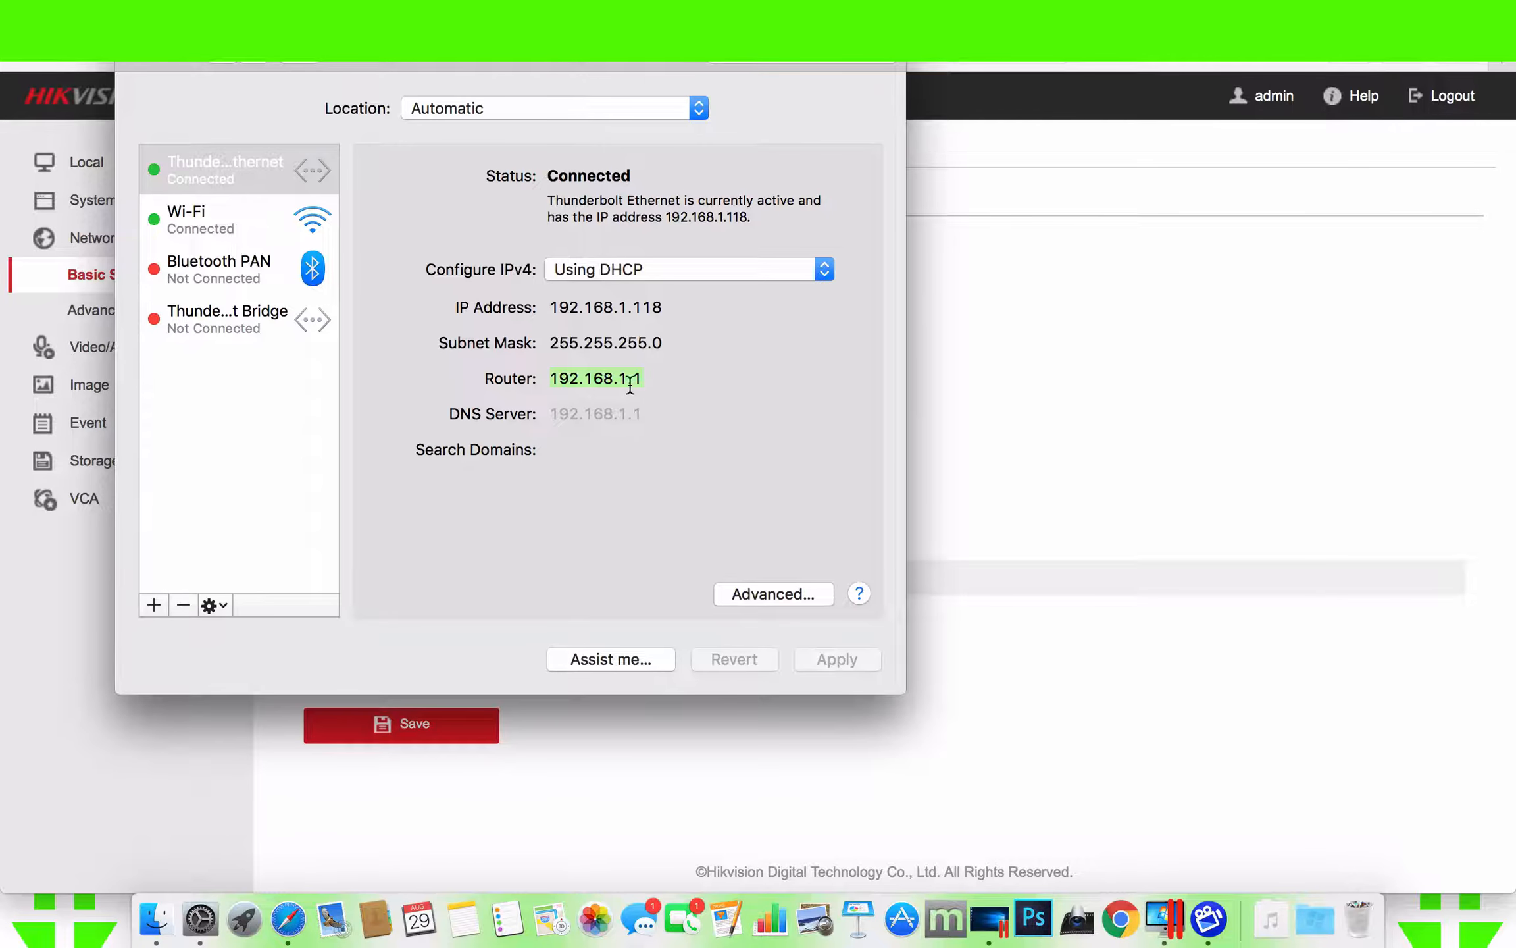
pyautogui.click(1001, 432)
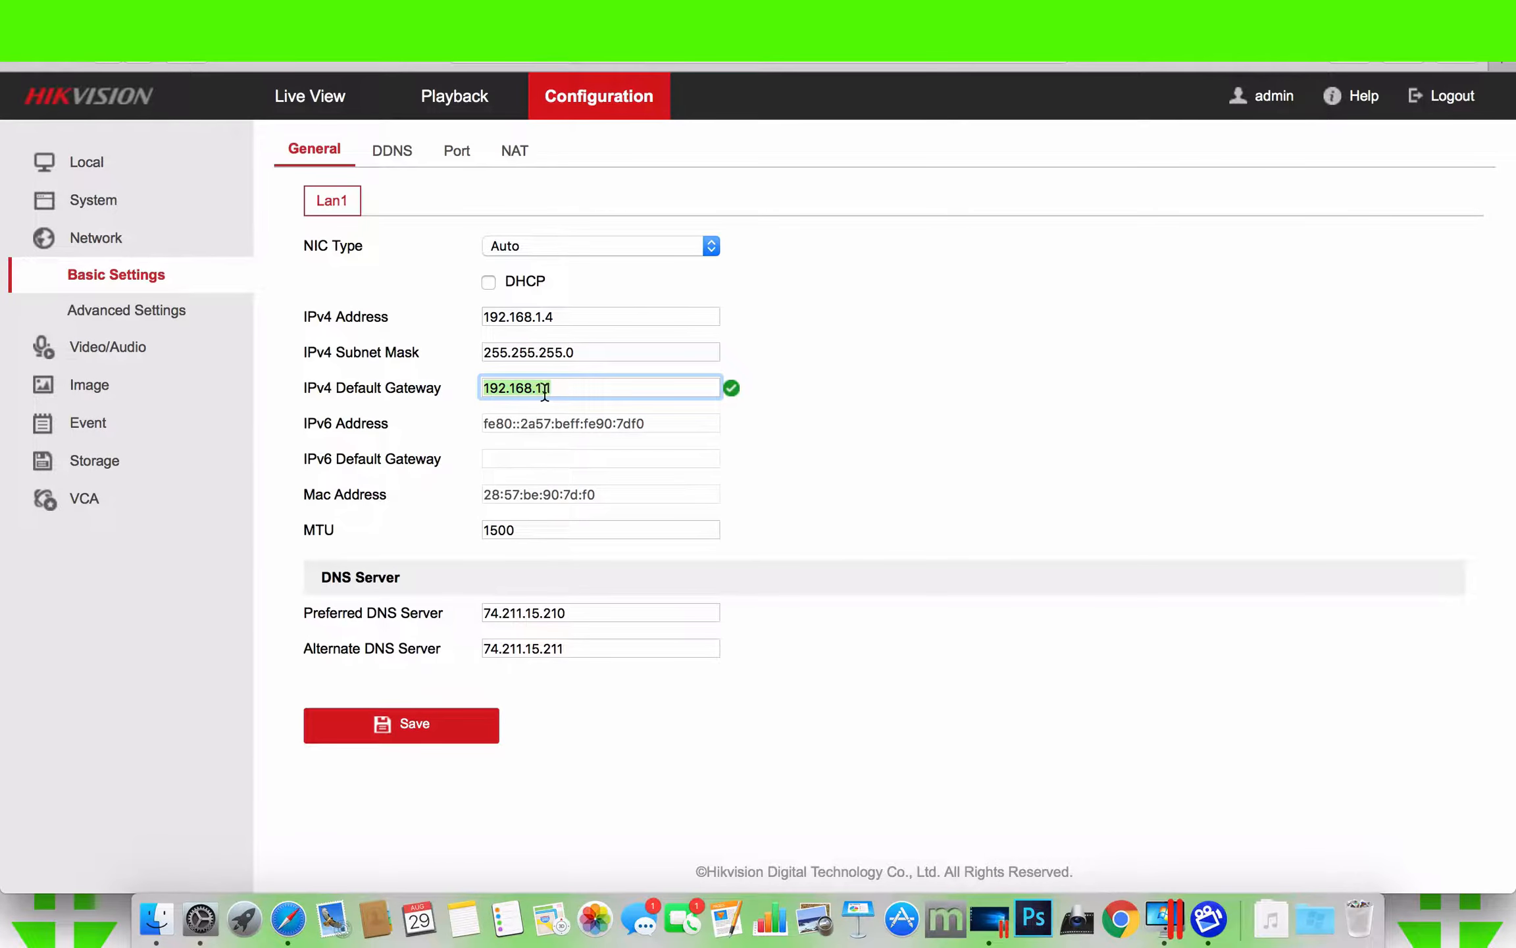
pyautogui.click(569, 316)
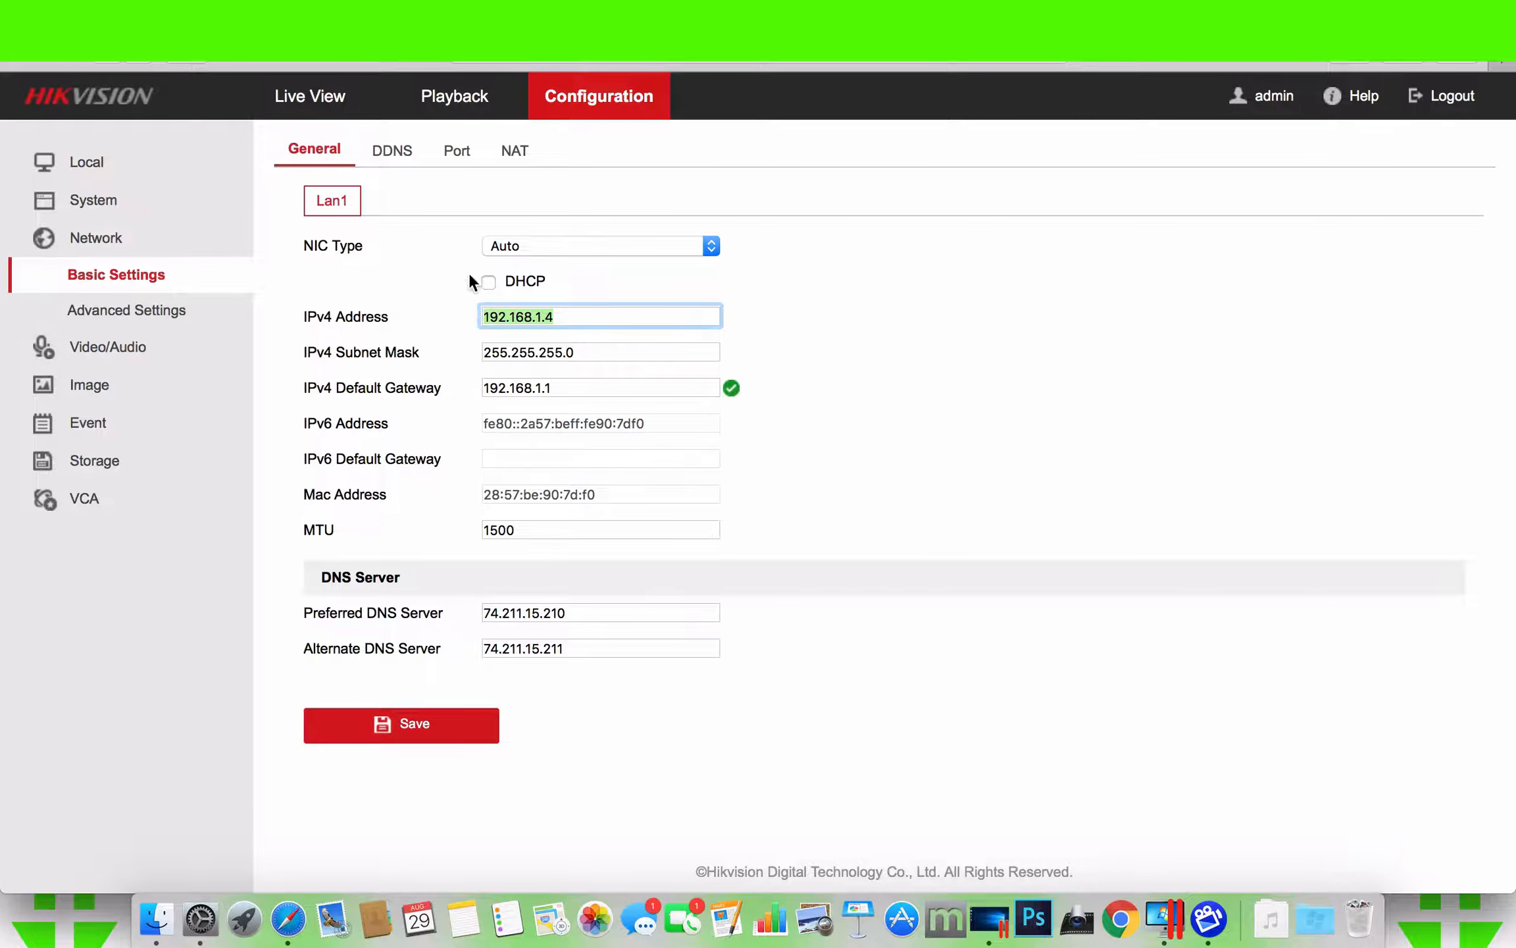
# - Examine the recorder's HTTP, RTSP, HTTPS and server port settings
pyautogui.click(464, 155)
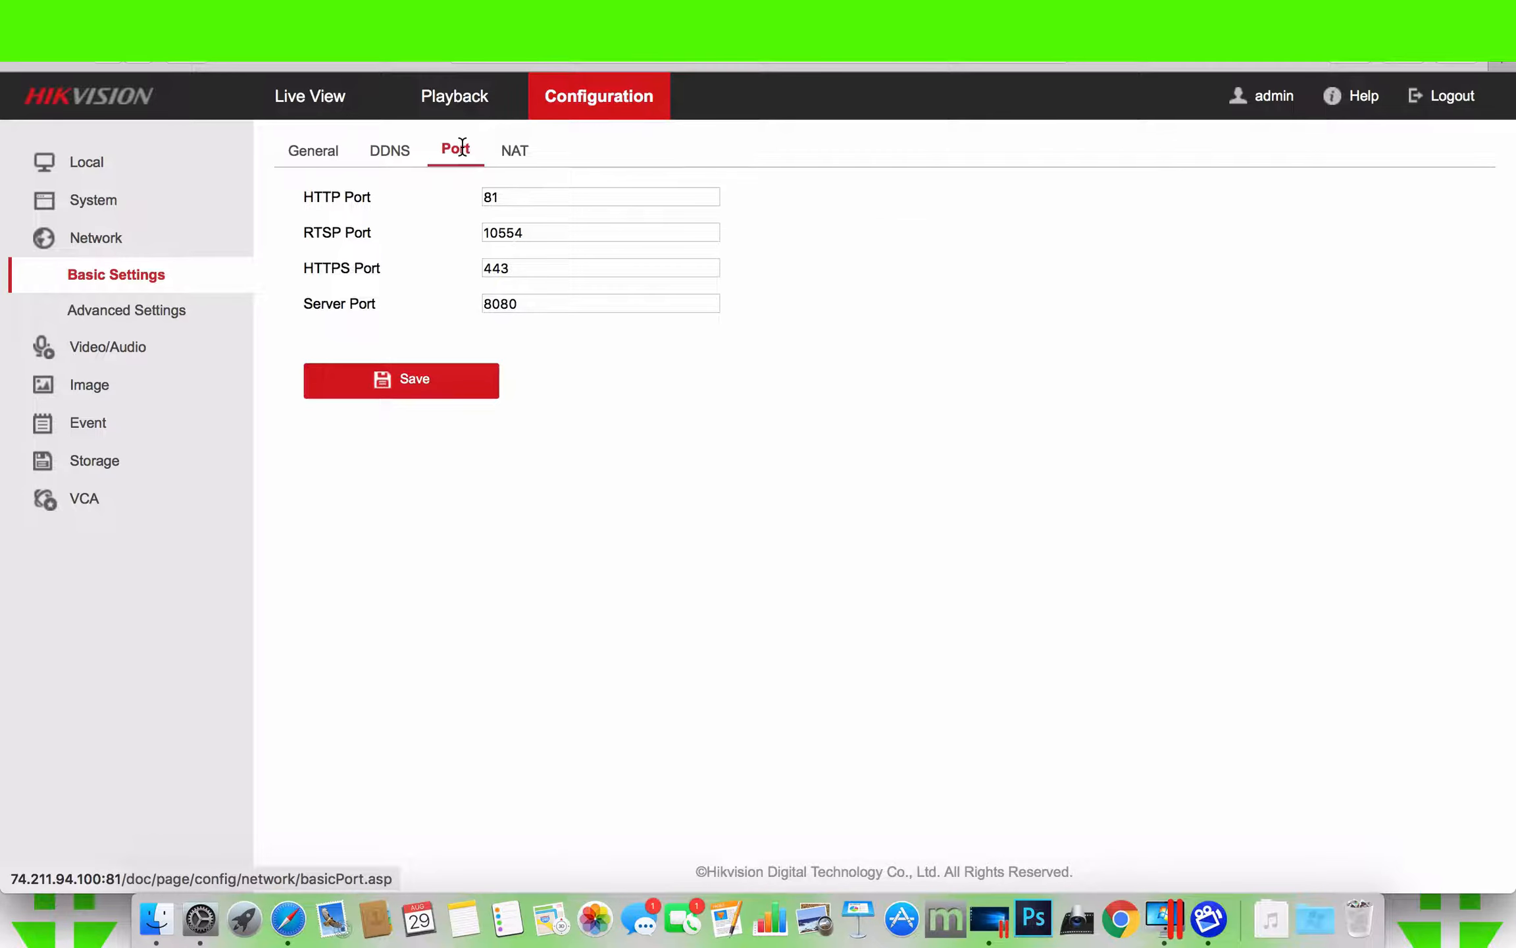
pyautogui.click(506, 200)
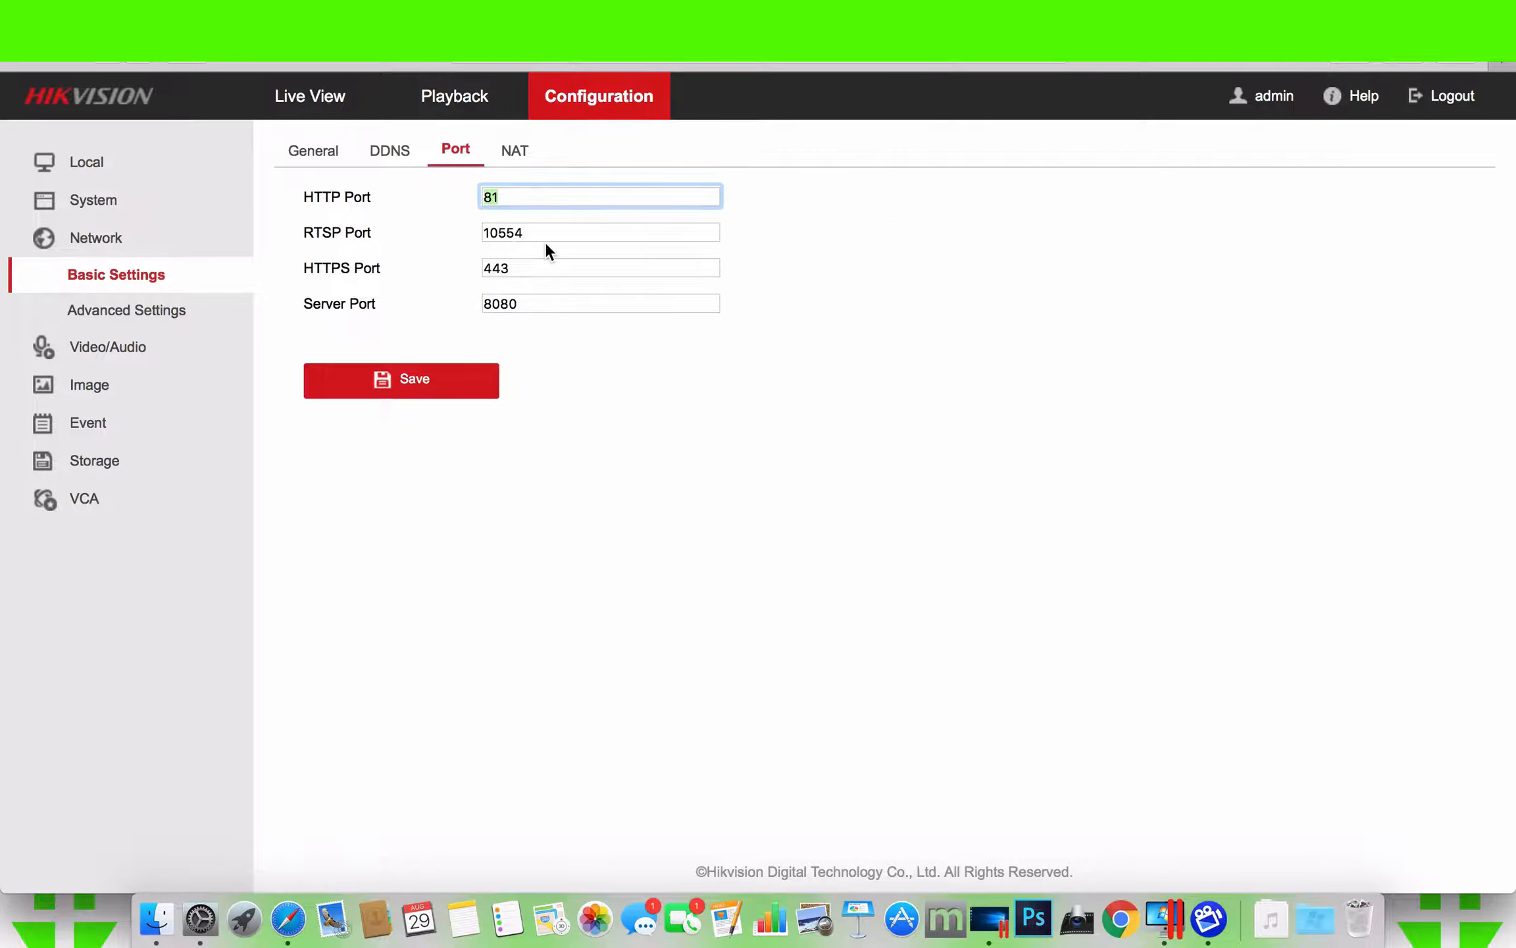
pyautogui.moveTo(534, 232)
pyautogui.mouseDown()
pyautogui.moveTo(473, 231)
pyautogui.moveTo(463, 301)
pyautogui.mouseUp()
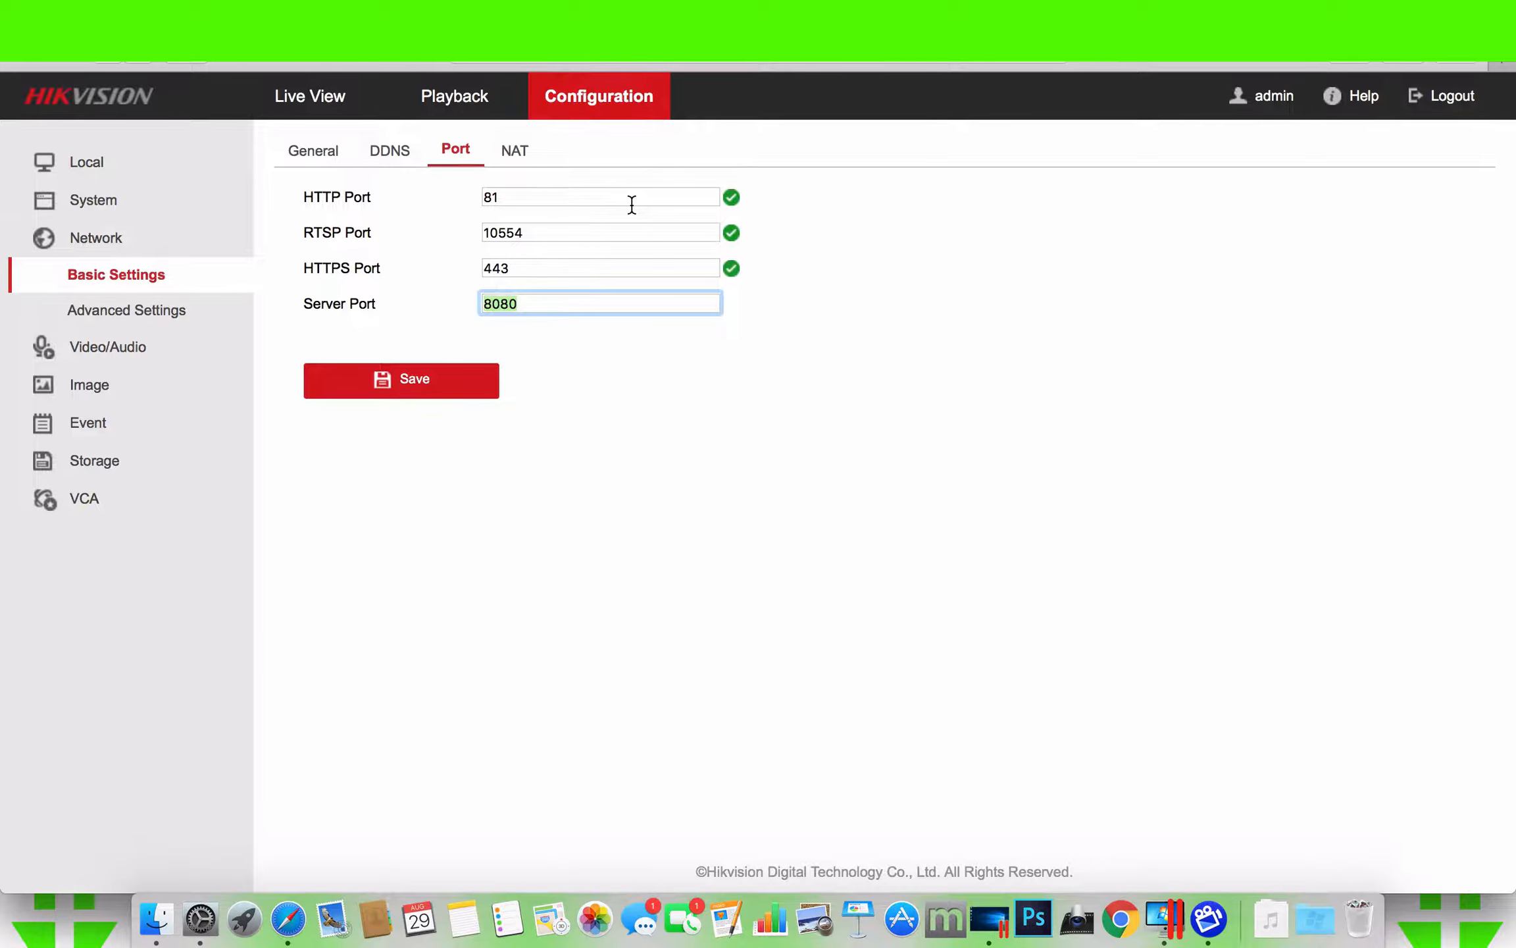
# - Open the router page at 192.168.1.1 in a new browser tab and log in as admin with the router password
pyautogui.press('super+t')
pyautogui.write('1')
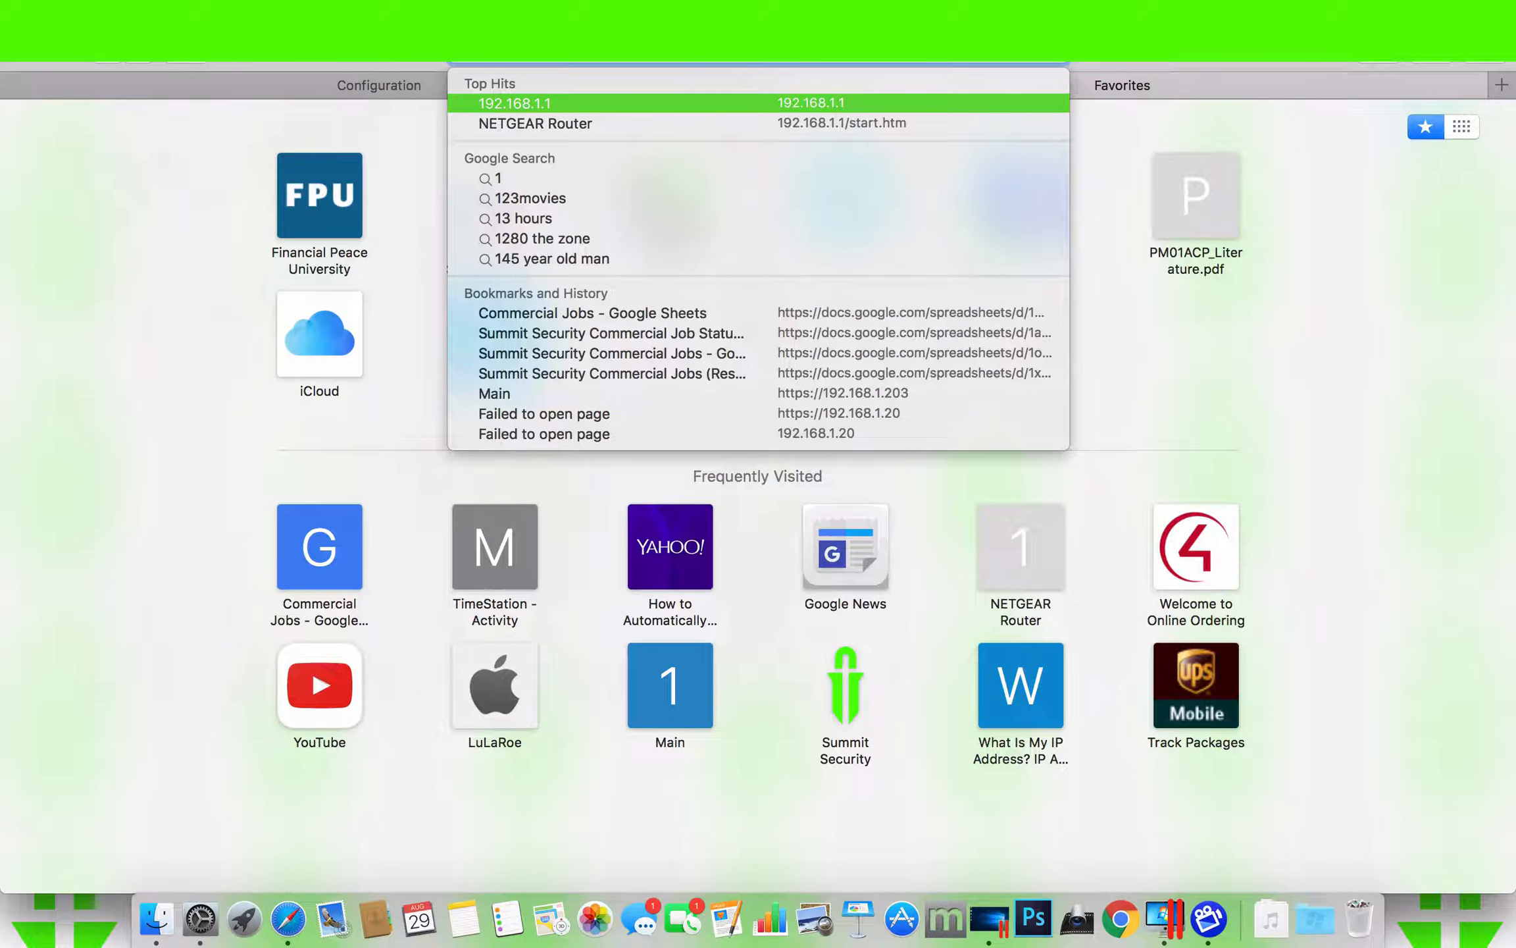
pyautogui.press('Return')
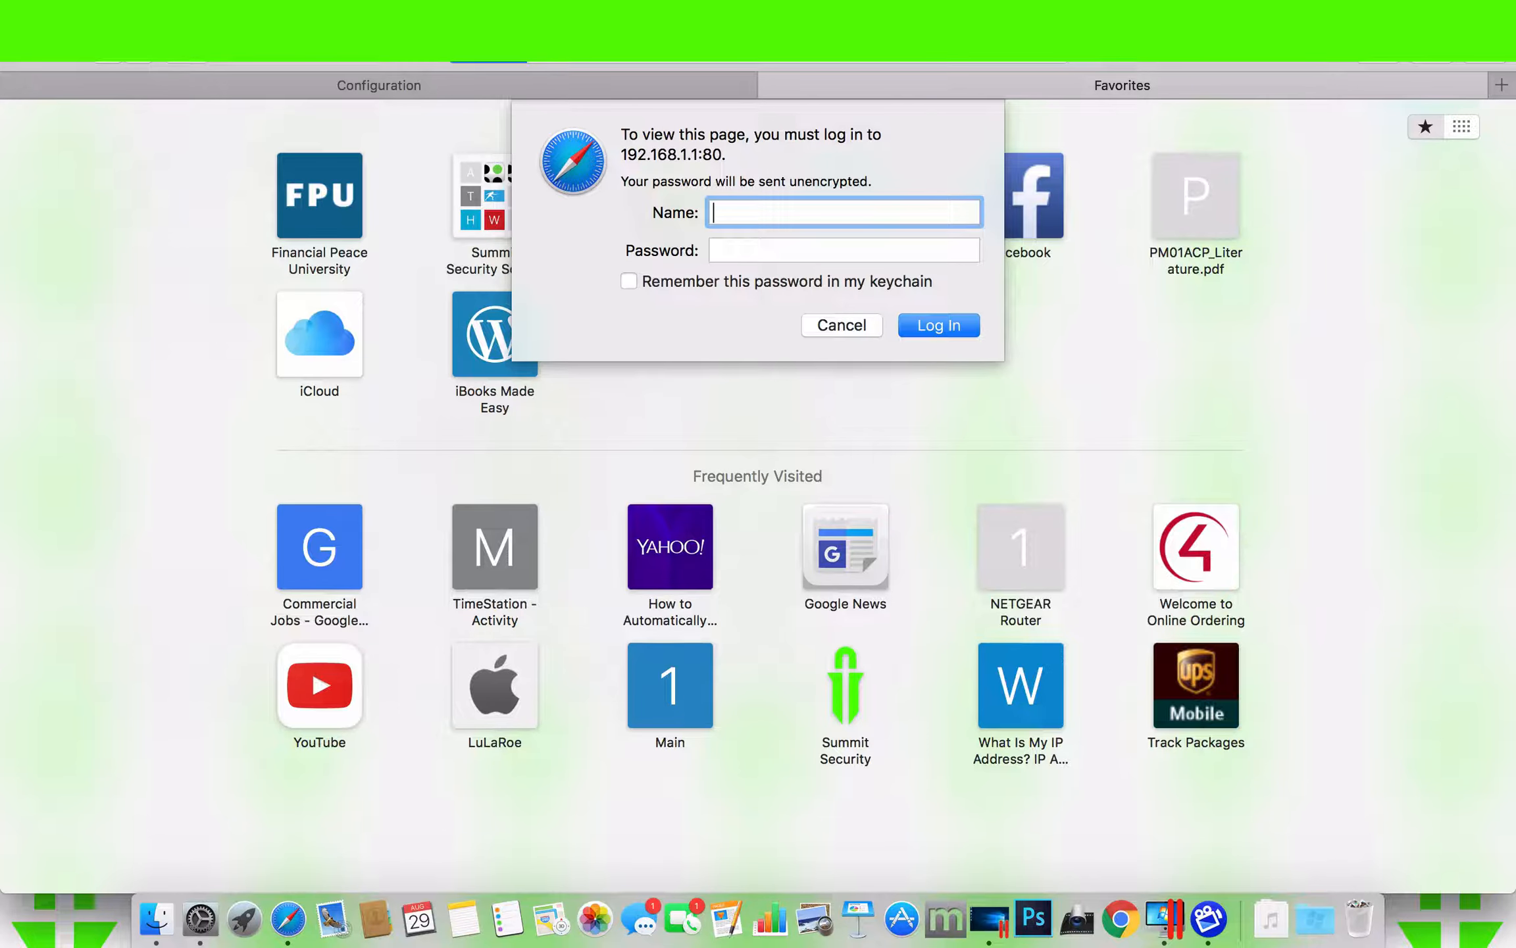
pyautogui.write('admin')
pyautogui.press('Tab')
pyautogui.write('passwo')
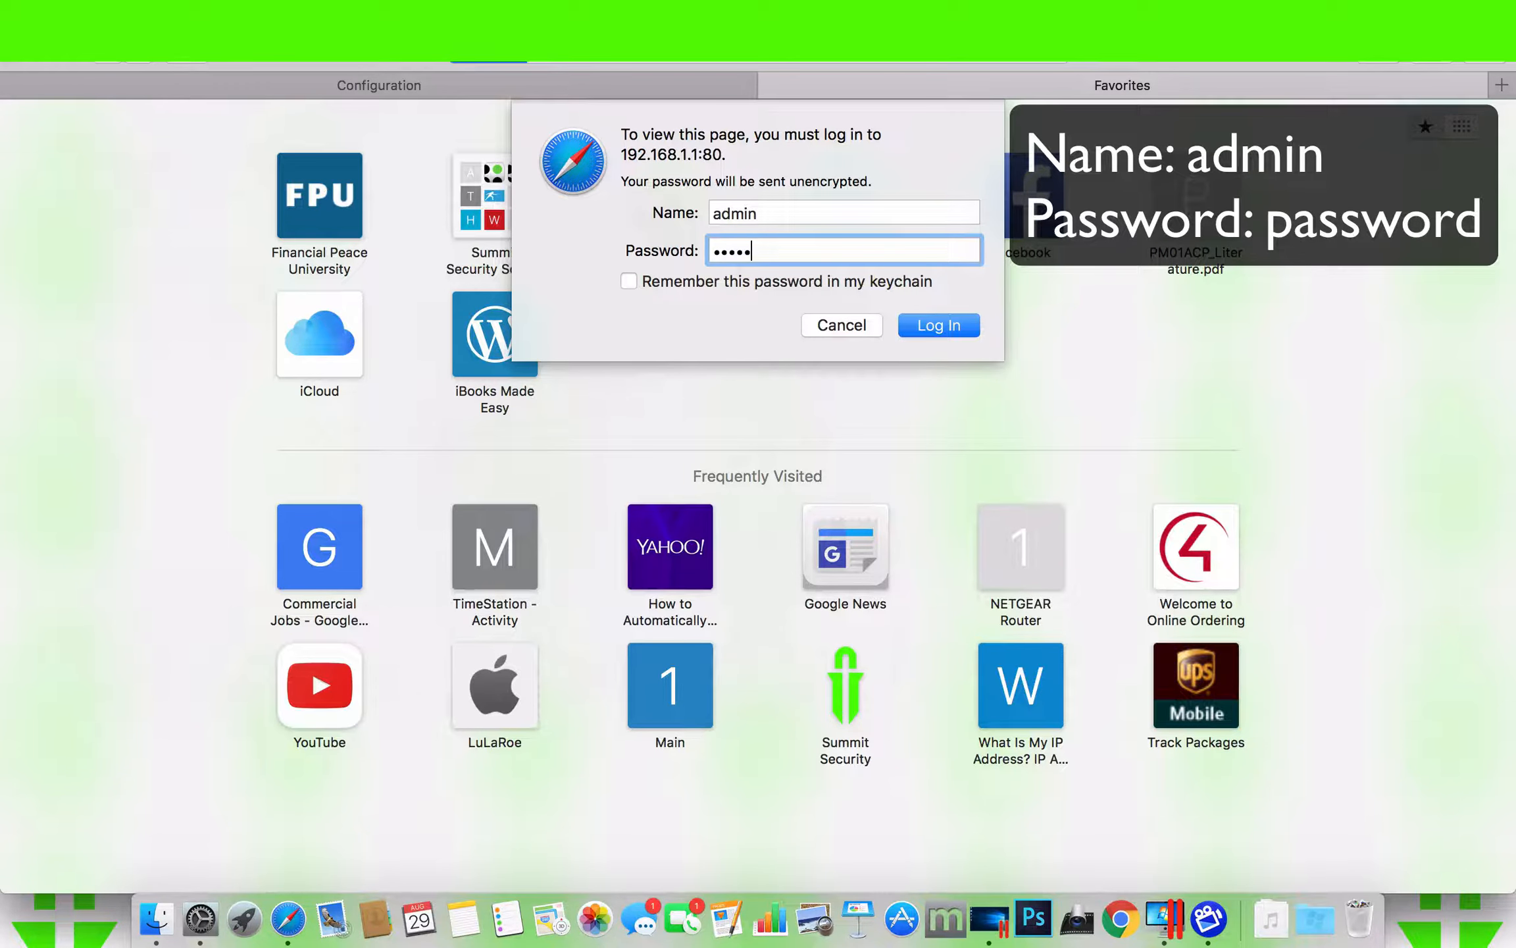
pyautogui.write('rd')
pyautogui.press('Return')
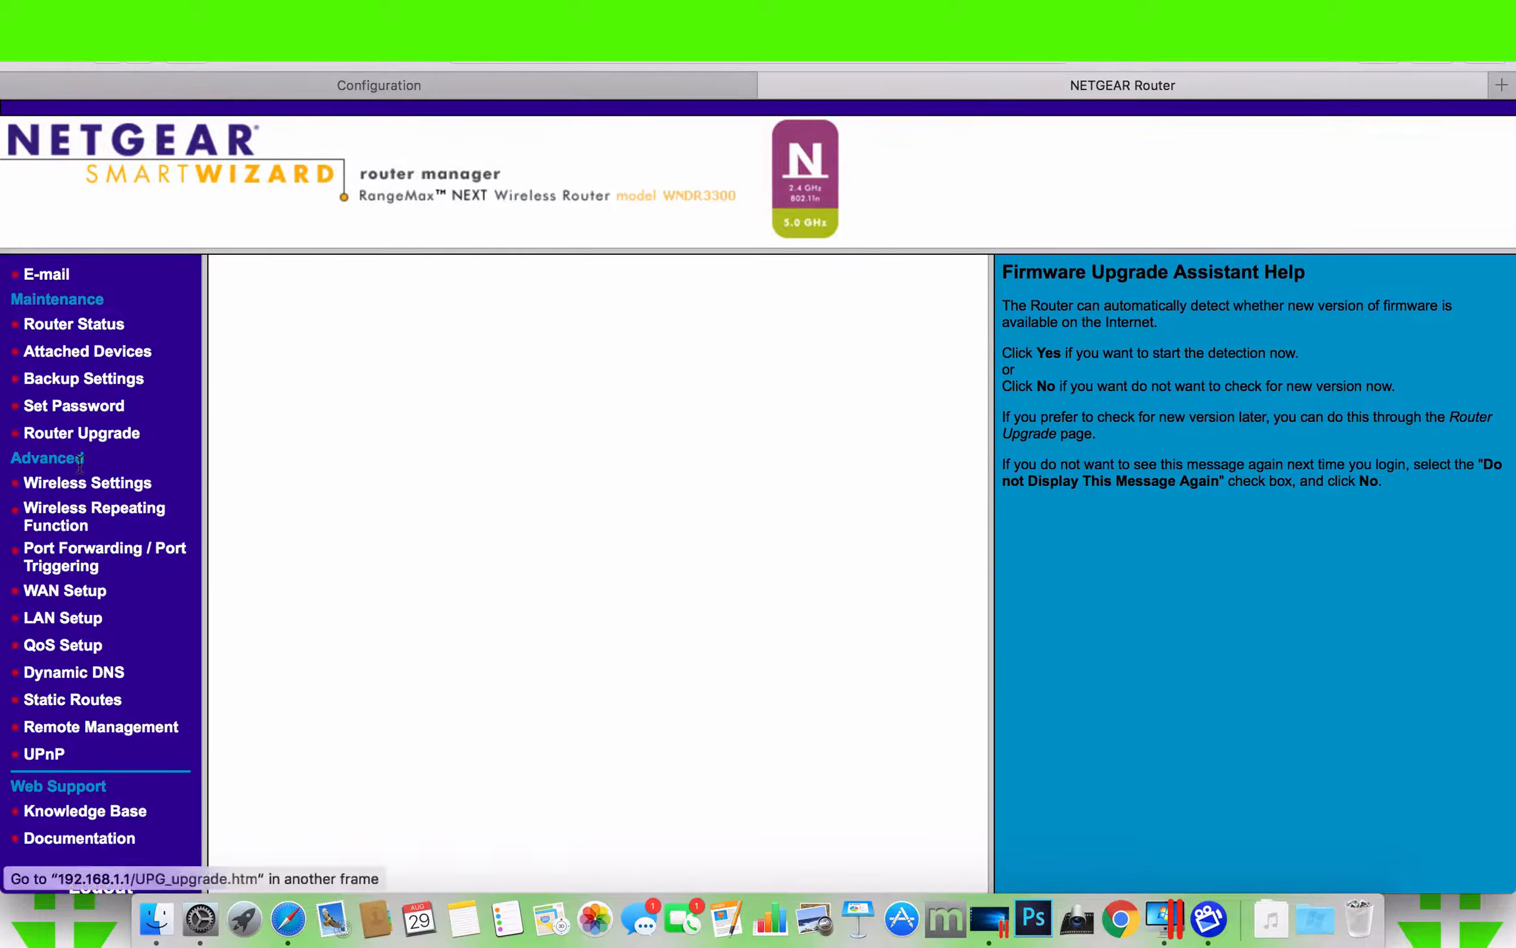
# - Open the router's advanced Port Forwarding / Port Triggering settings and start a new custom service
pyautogui.moveTo(86, 461); pyautogui.dragTo(20, 461)
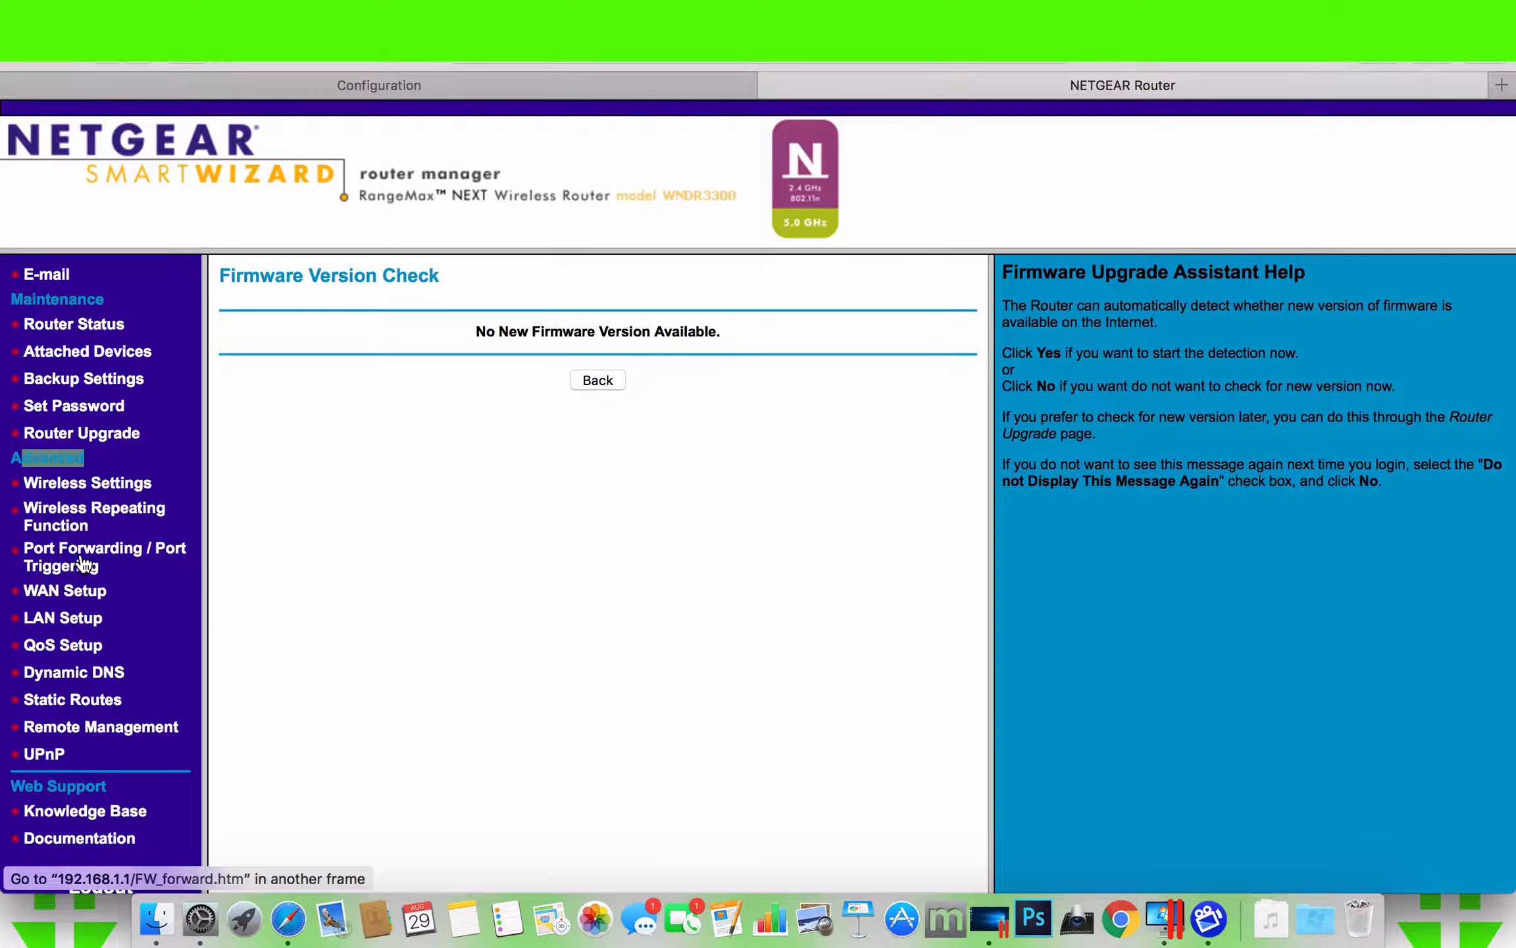
pyautogui.click(80, 563)
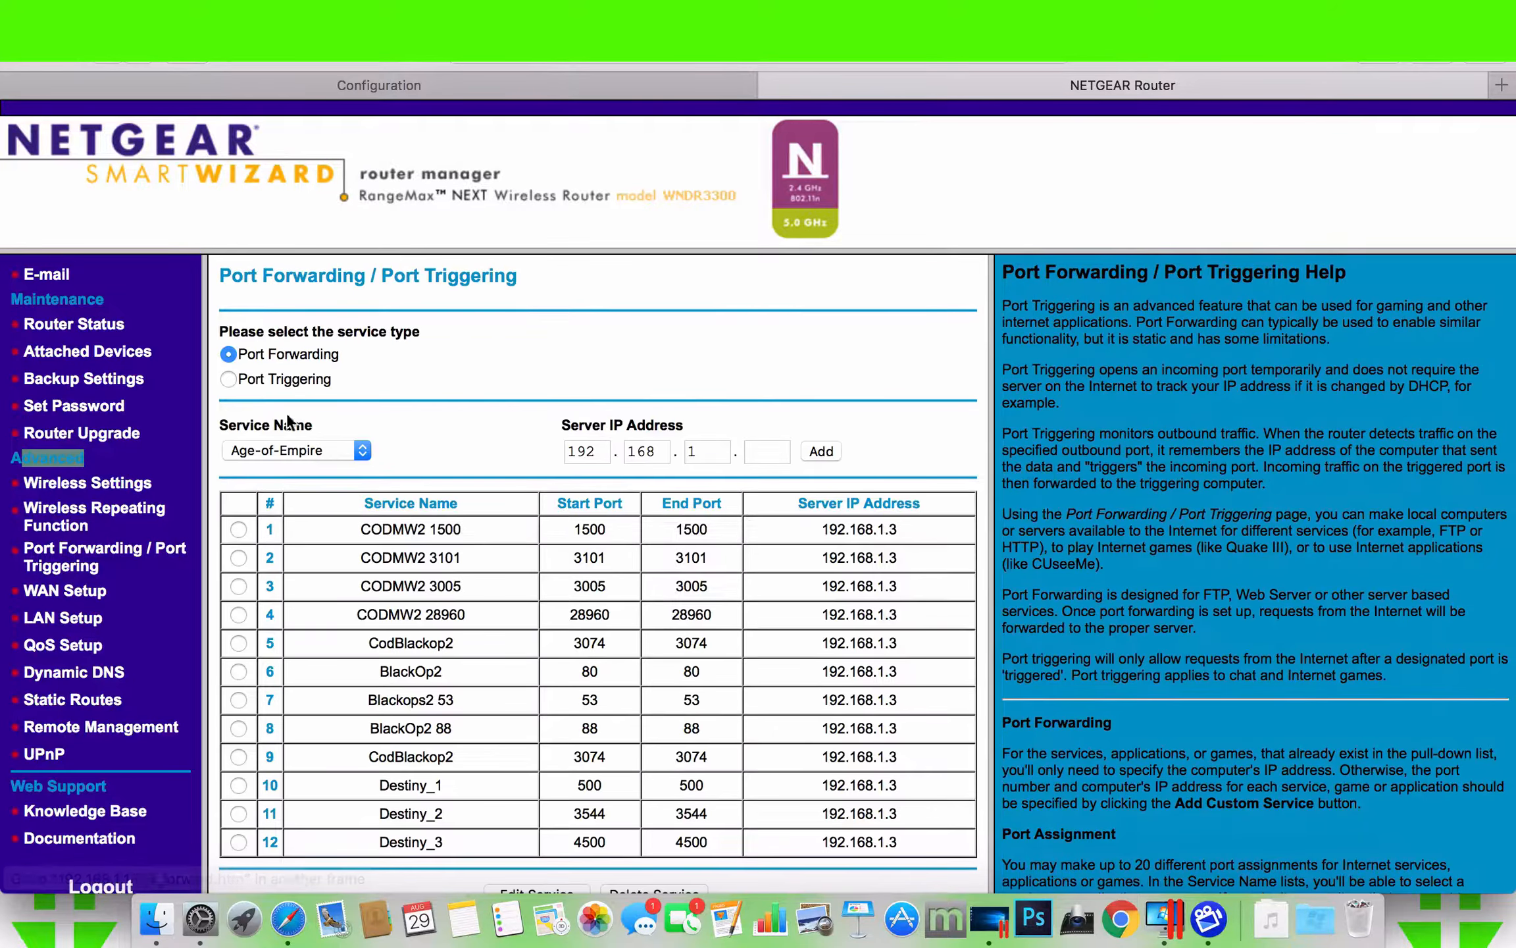
pyautogui.scroll(-3, 485, 354)
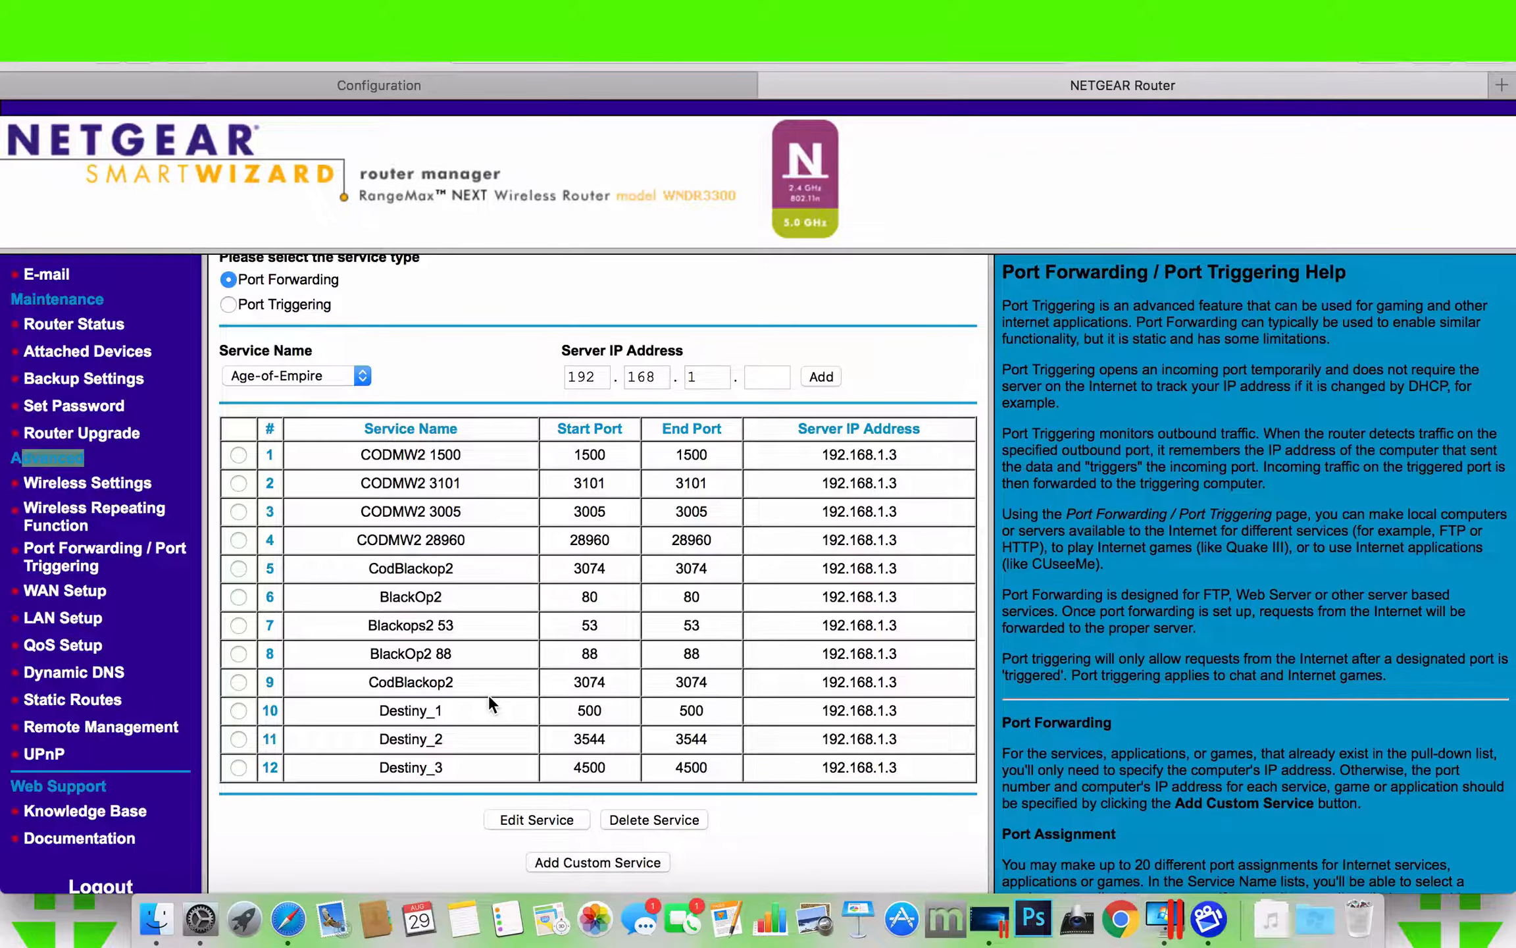
pyautogui.click(566, 860)
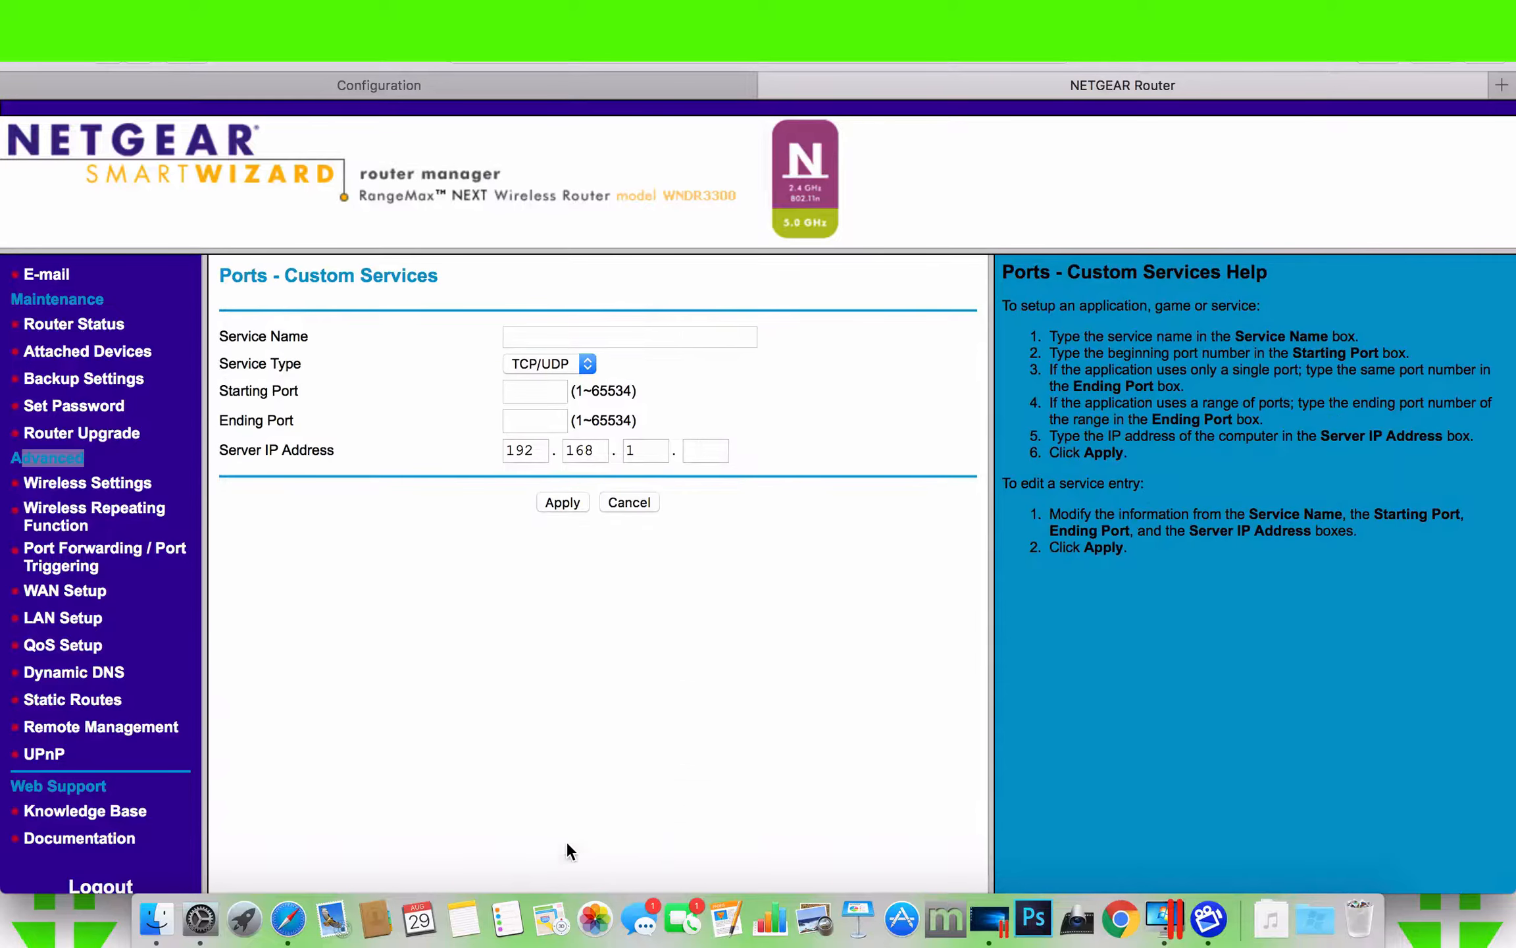
# - Name the custom service NVR-1 and use TCP/UDP as its service type
pyautogui.click(582, 336)
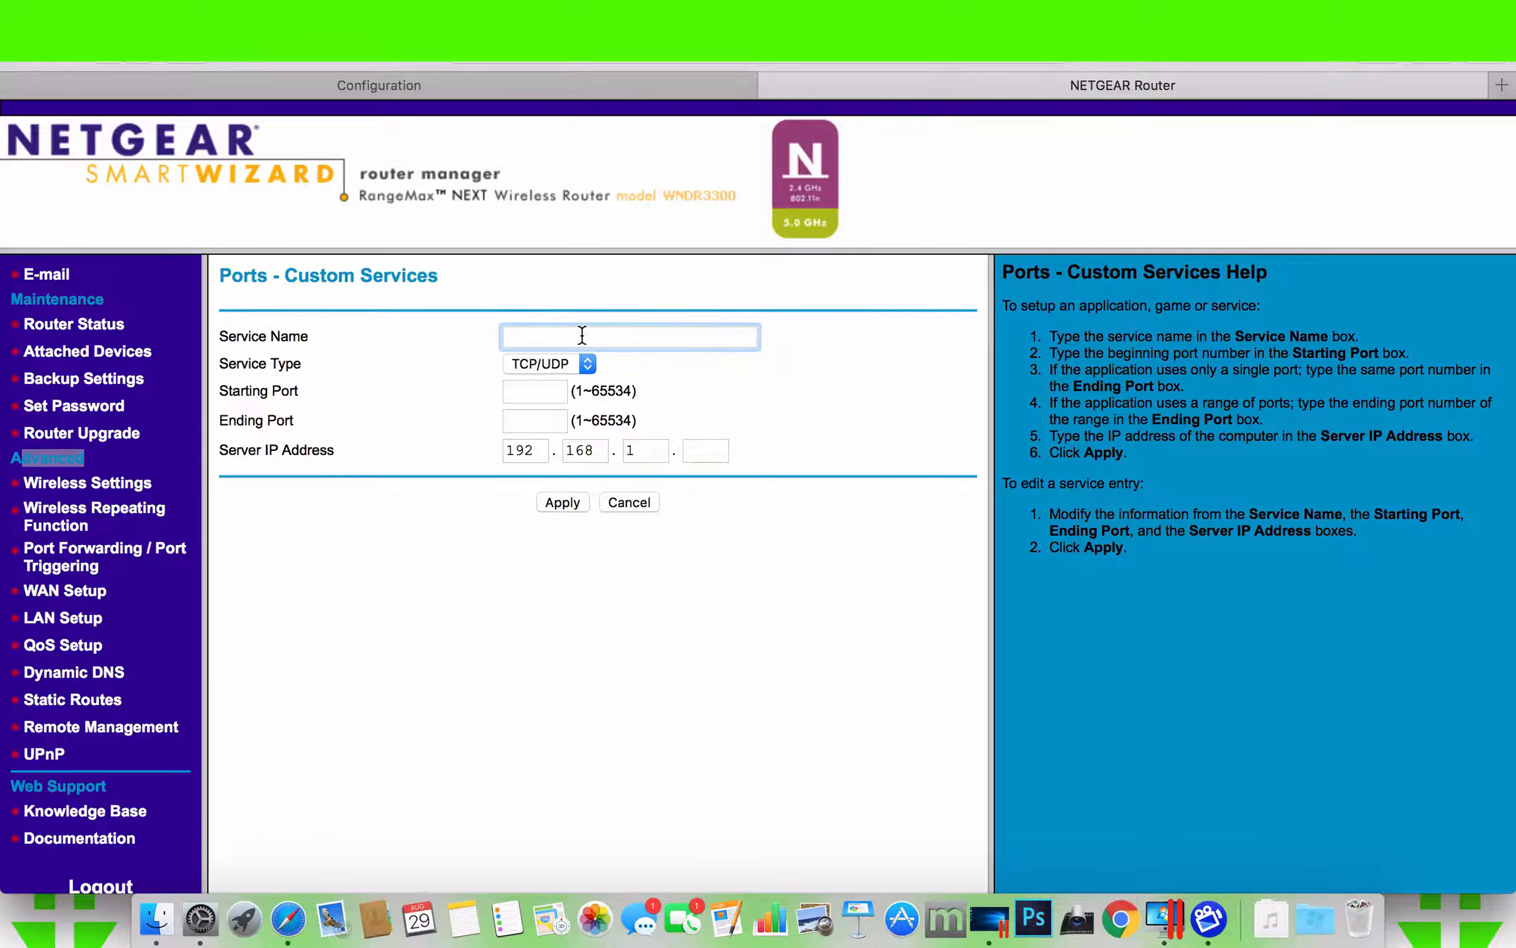
pyautogui.write('nVR-4')
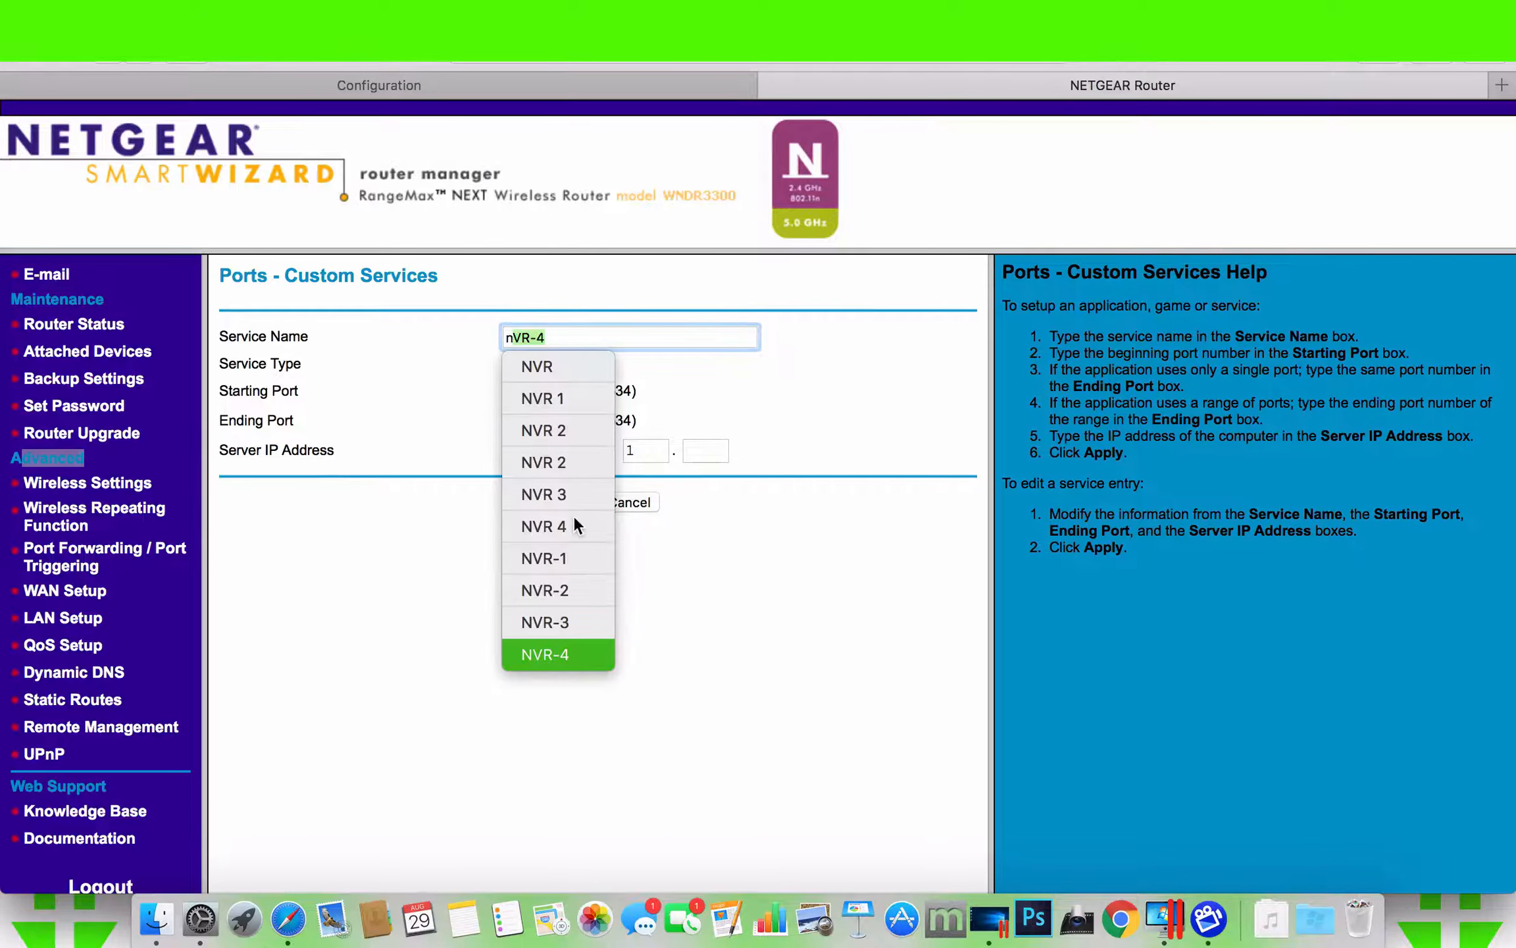
pyautogui.click(569, 558)
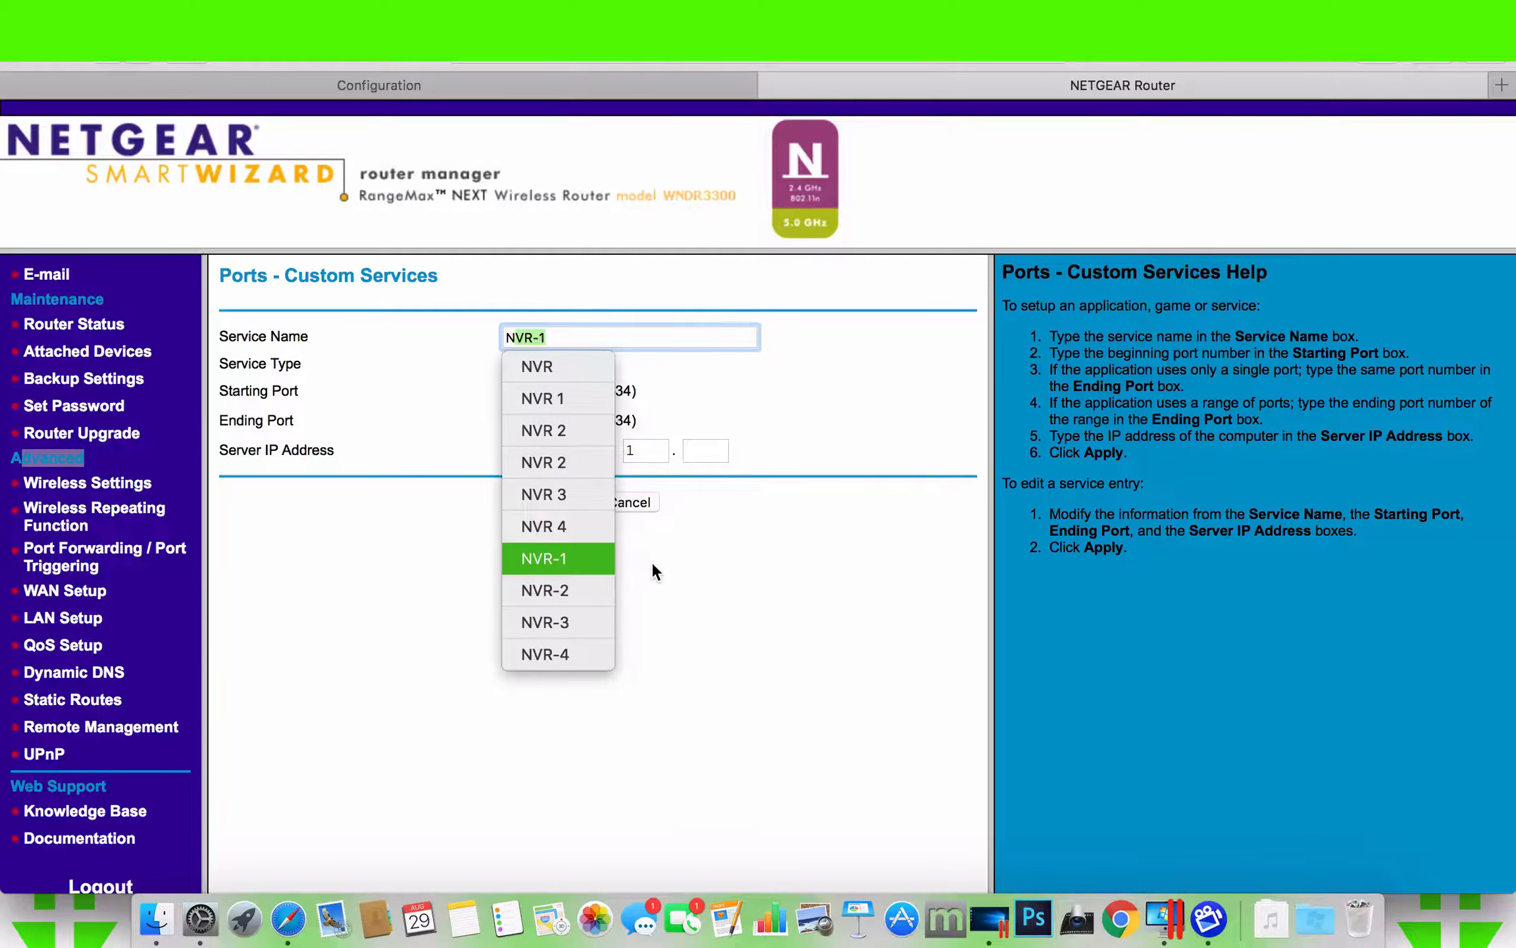
pyautogui.click(551, 390)
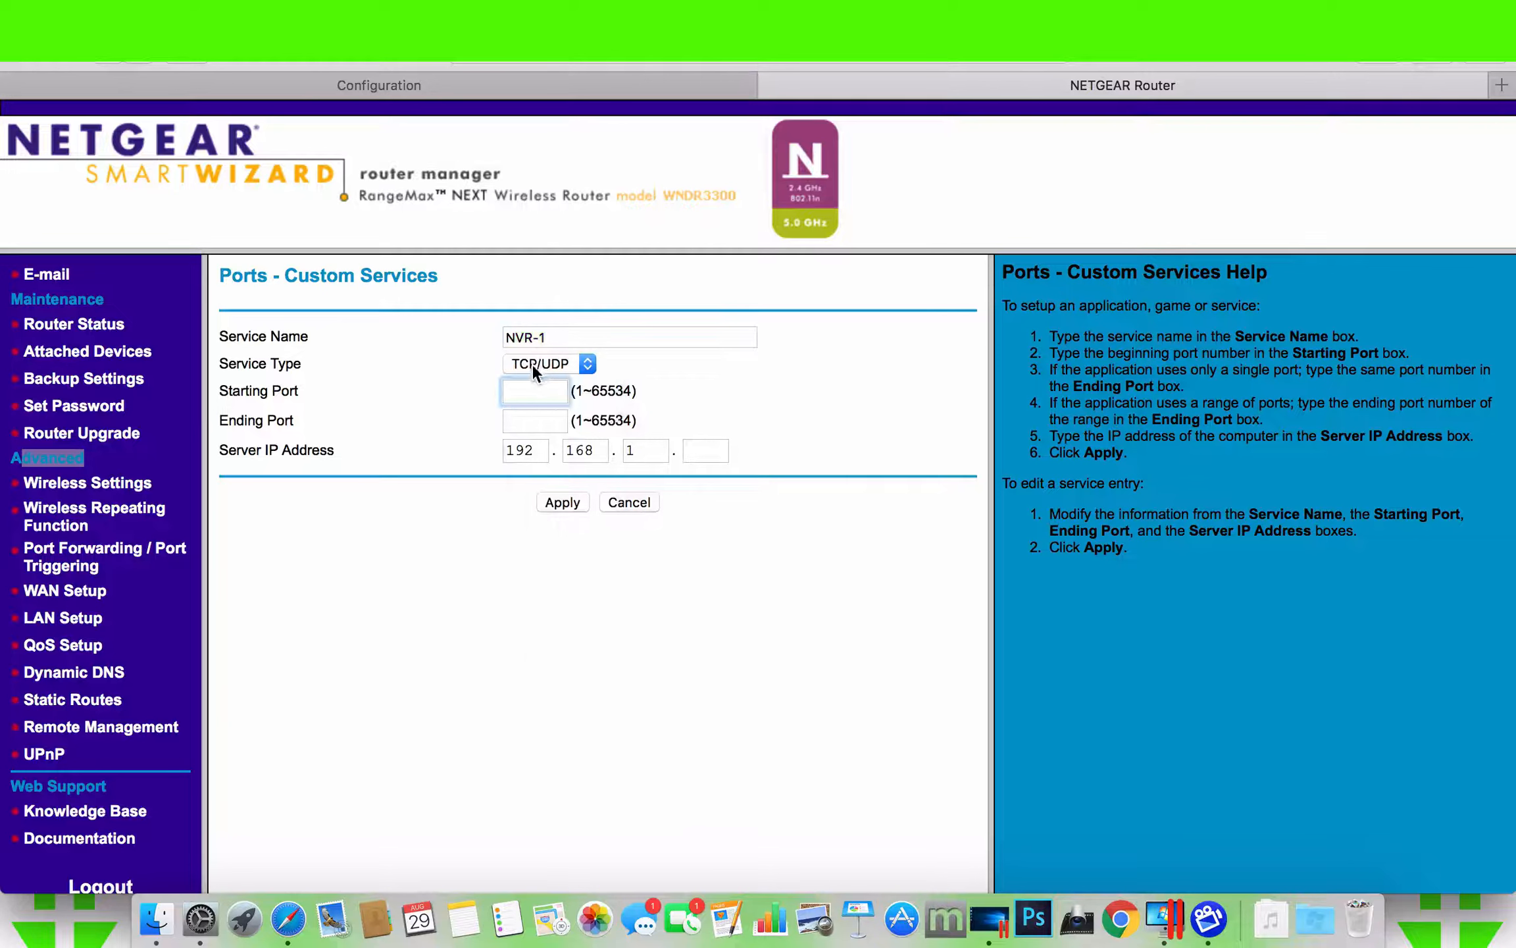
pyautogui.click(532, 364)
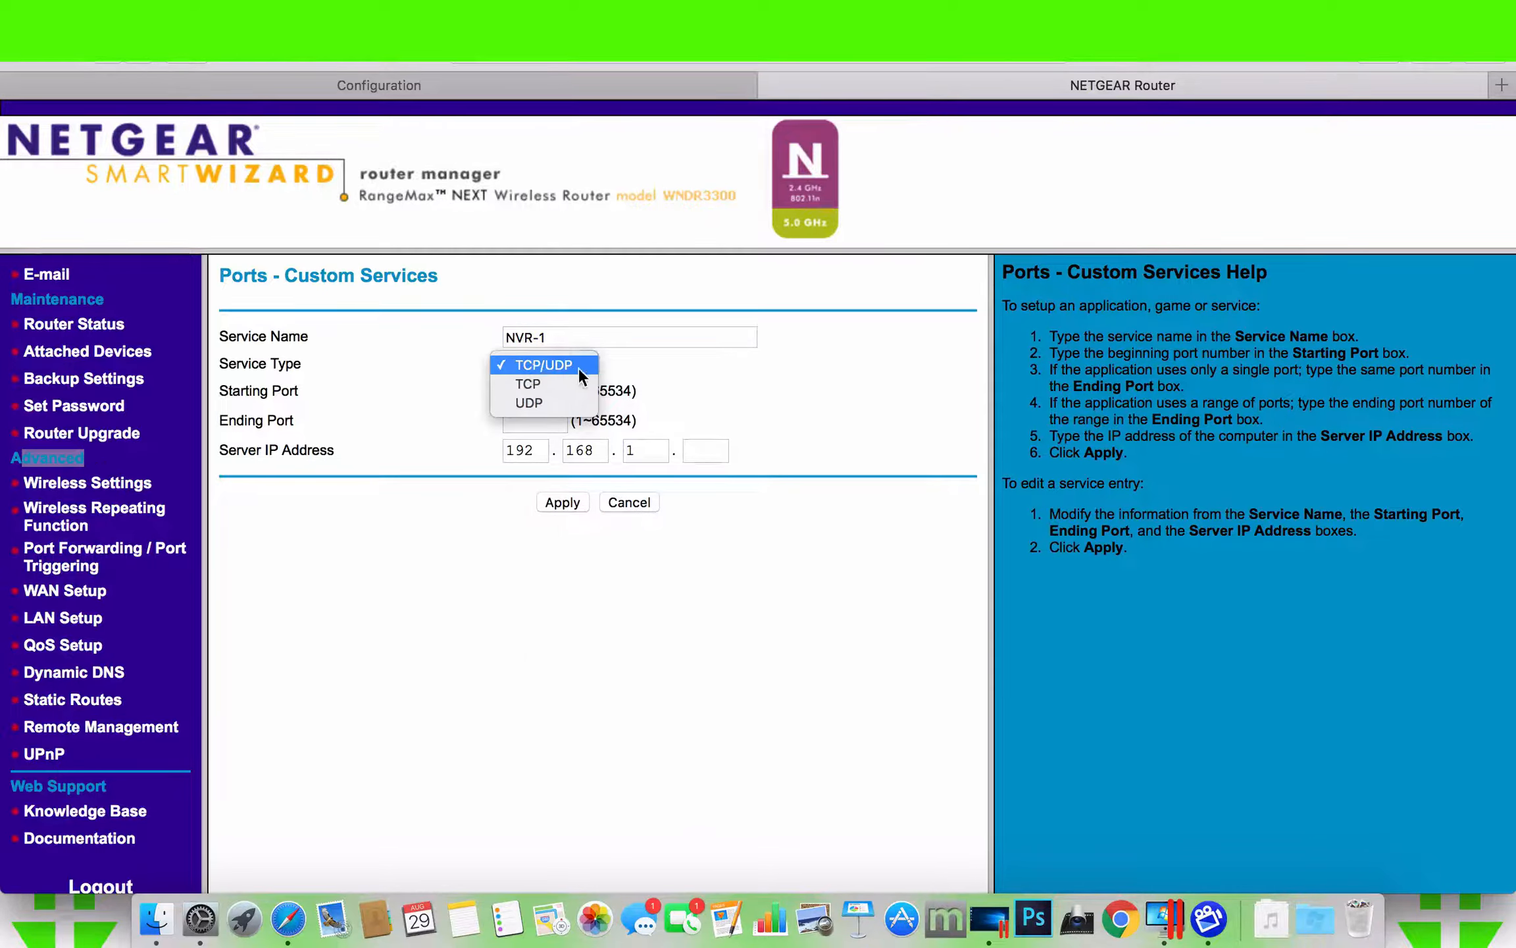
pyautogui.click(623, 365)
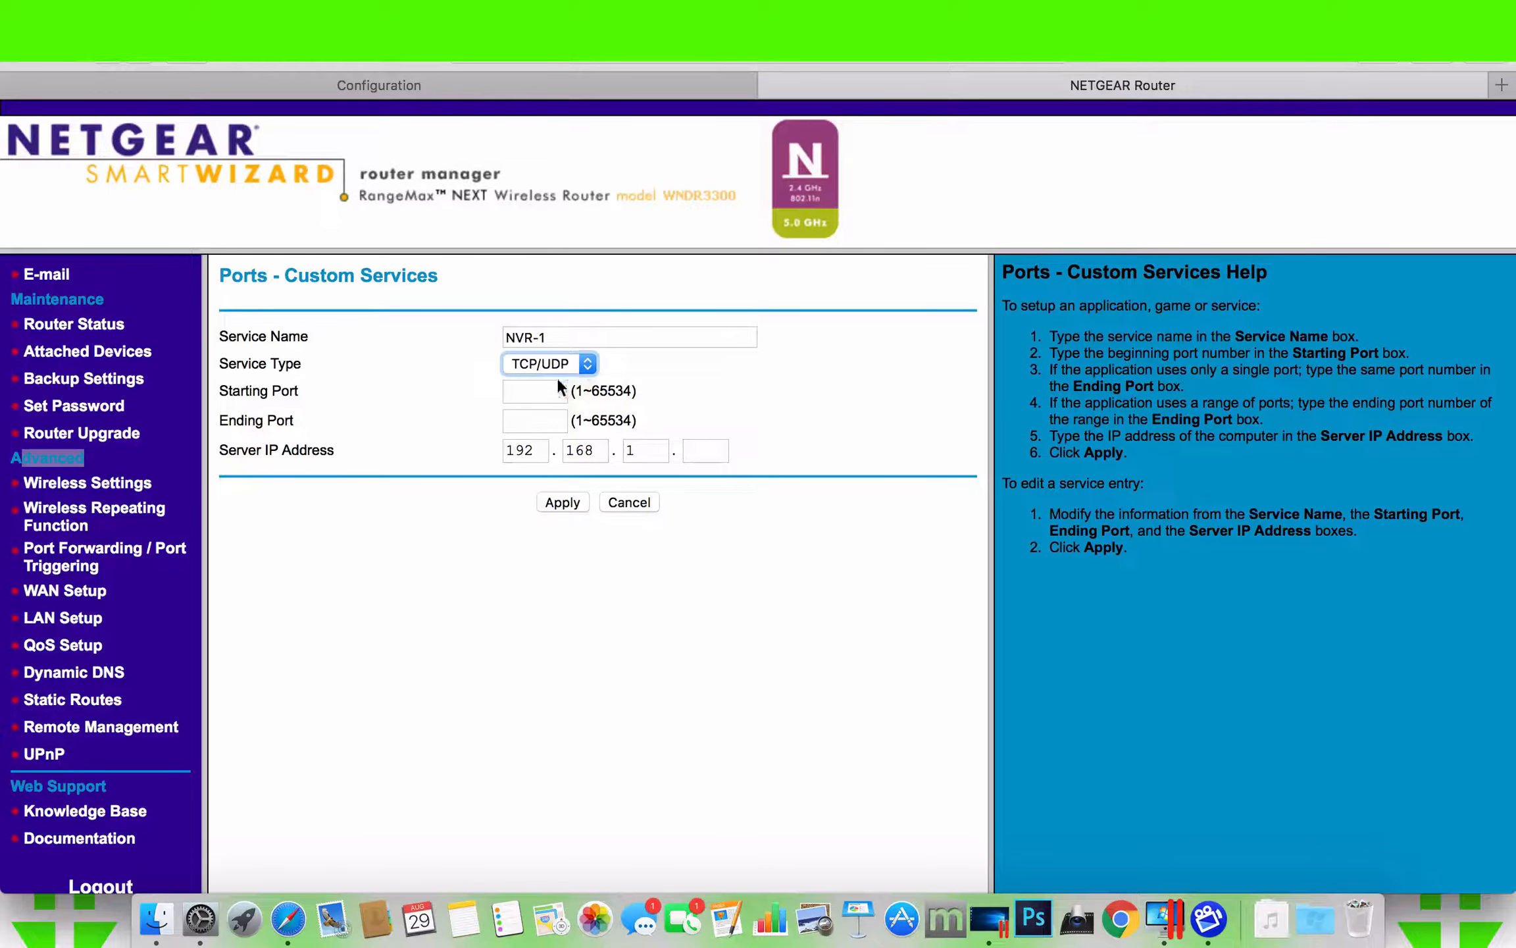
# - Set the NVR-1 service's starting and ending ports to 81 and its server IP address to 192.168.1.4
pyautogui.click(537, 391)
pyautogui.write('81')
pyautogui.click(404, 399)
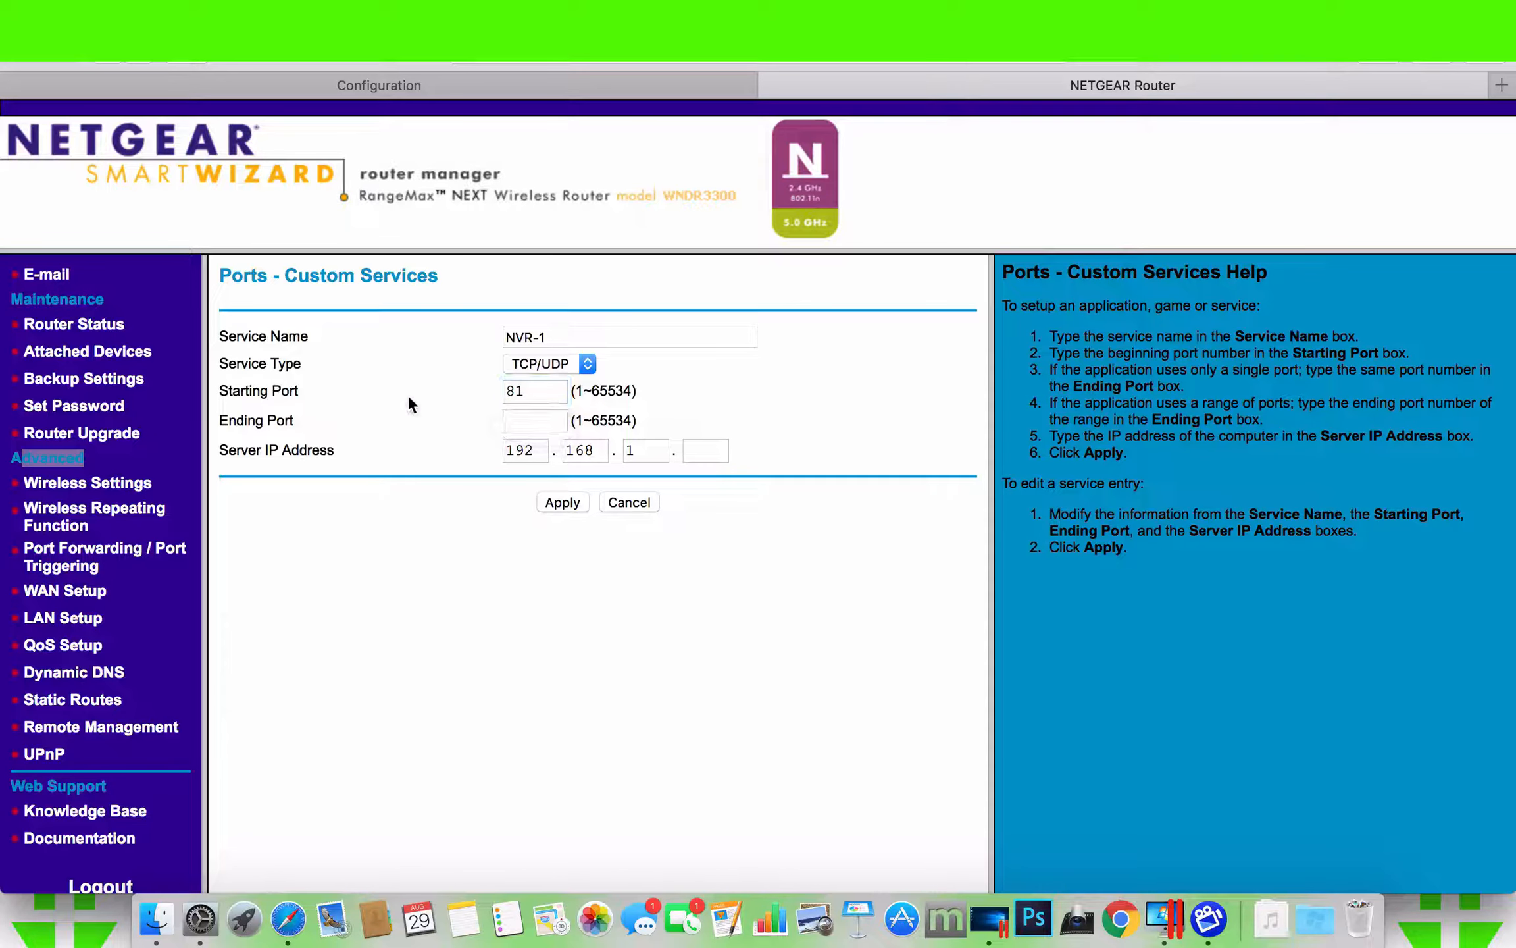
pyautogui.click(563, 424)
pyautogui.write('81')
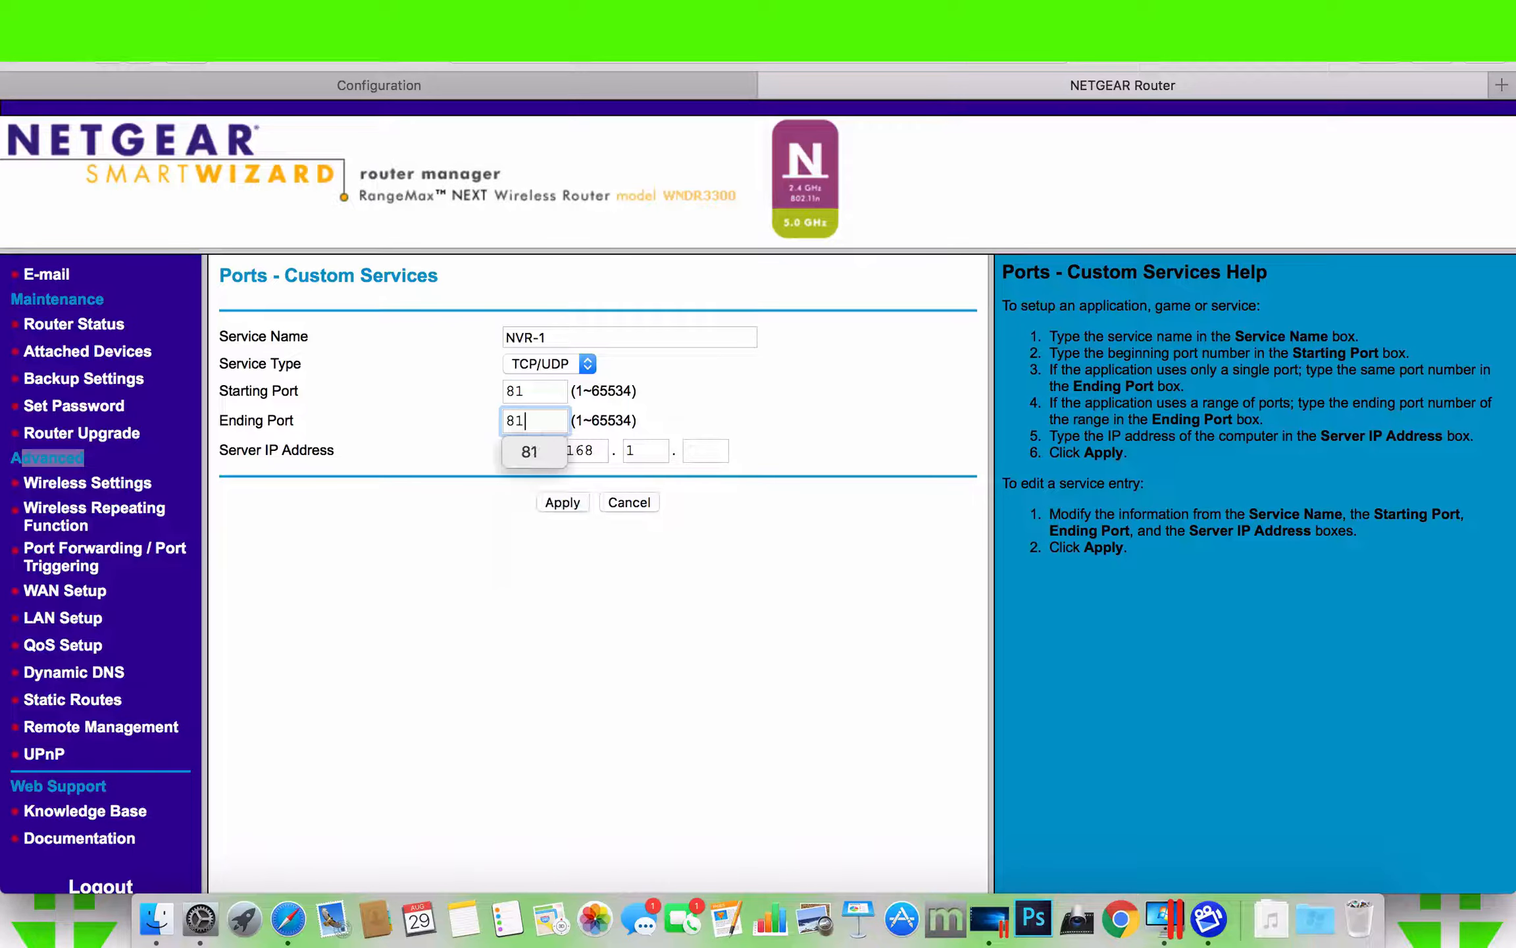
pyautogui.click(705, 441)
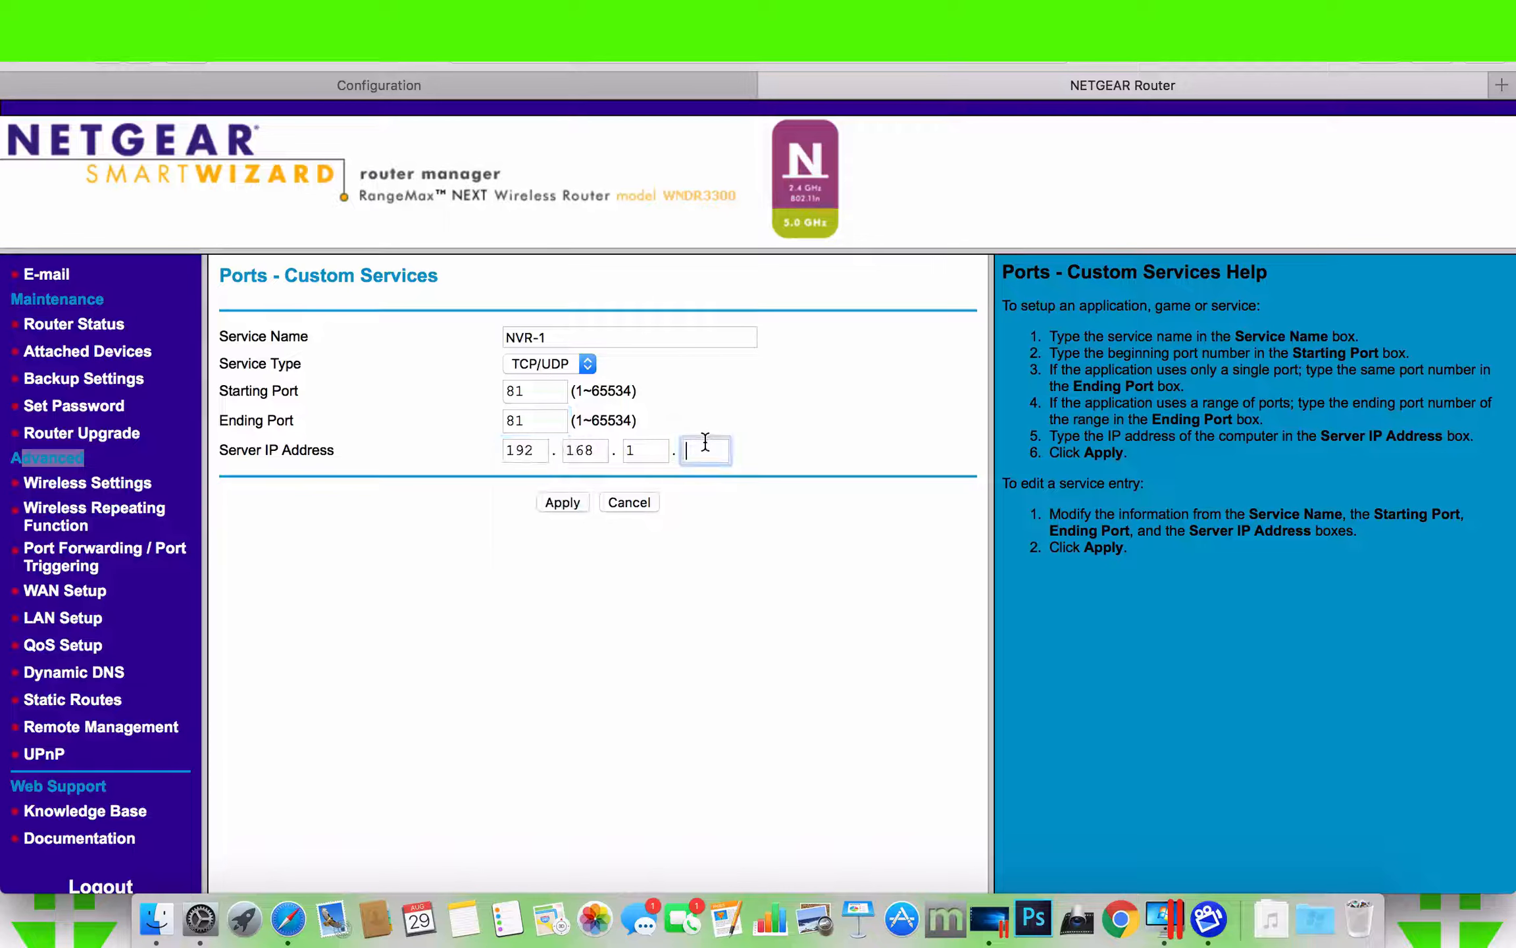
pyautogui.write('4')
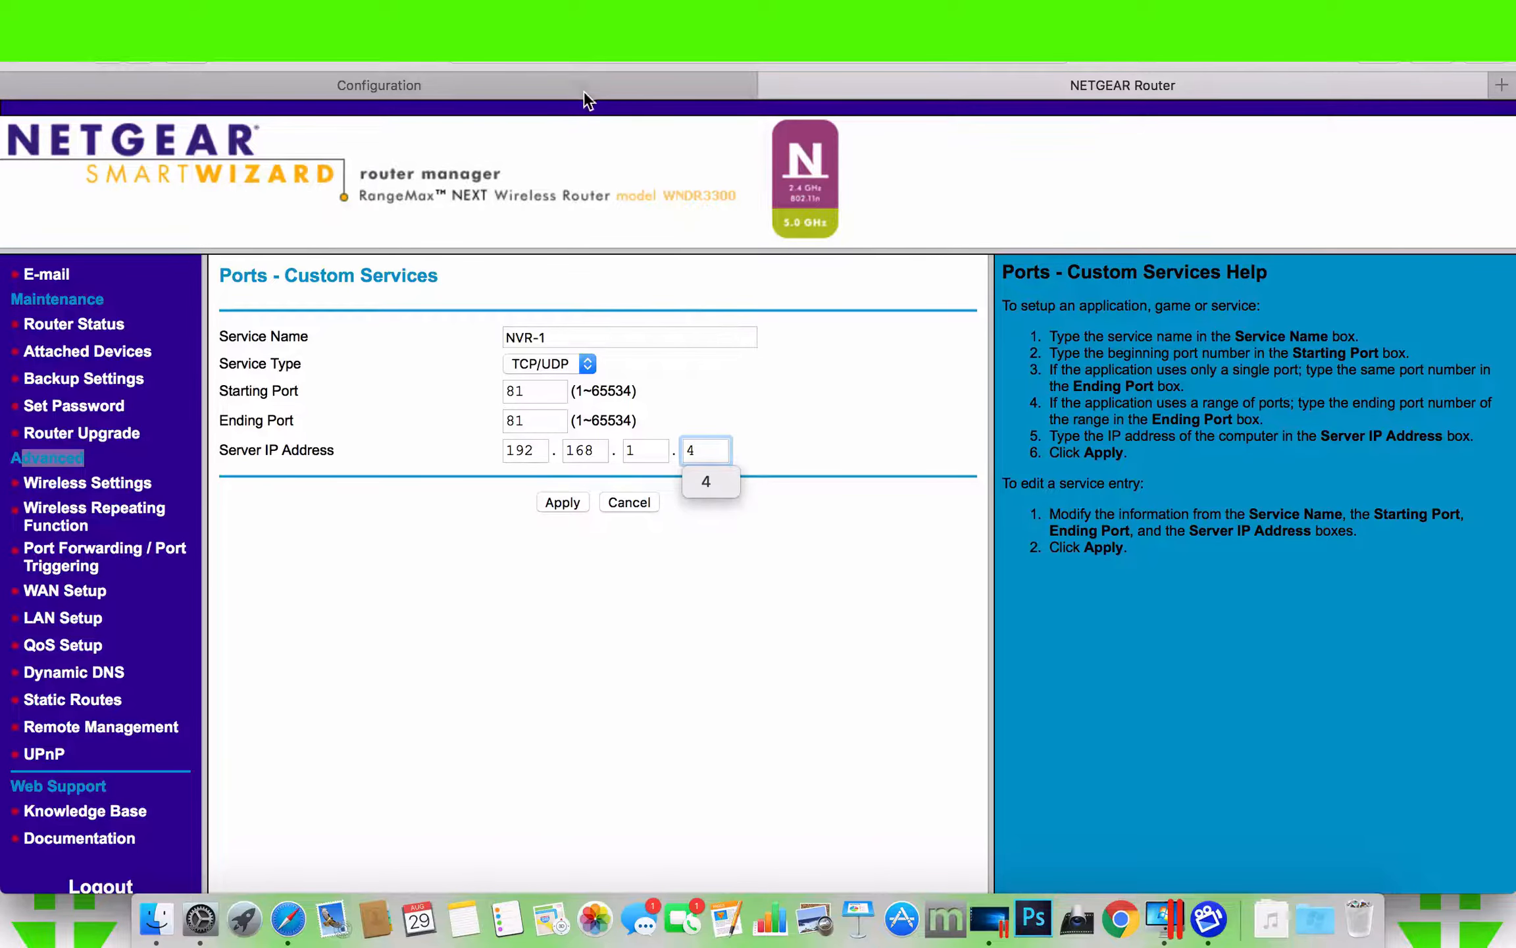
# - Check the NVR-1 entries against the recorder's HTTP port and IPv4 address, and apply the service on the router
pyautogui.click(583, 87)
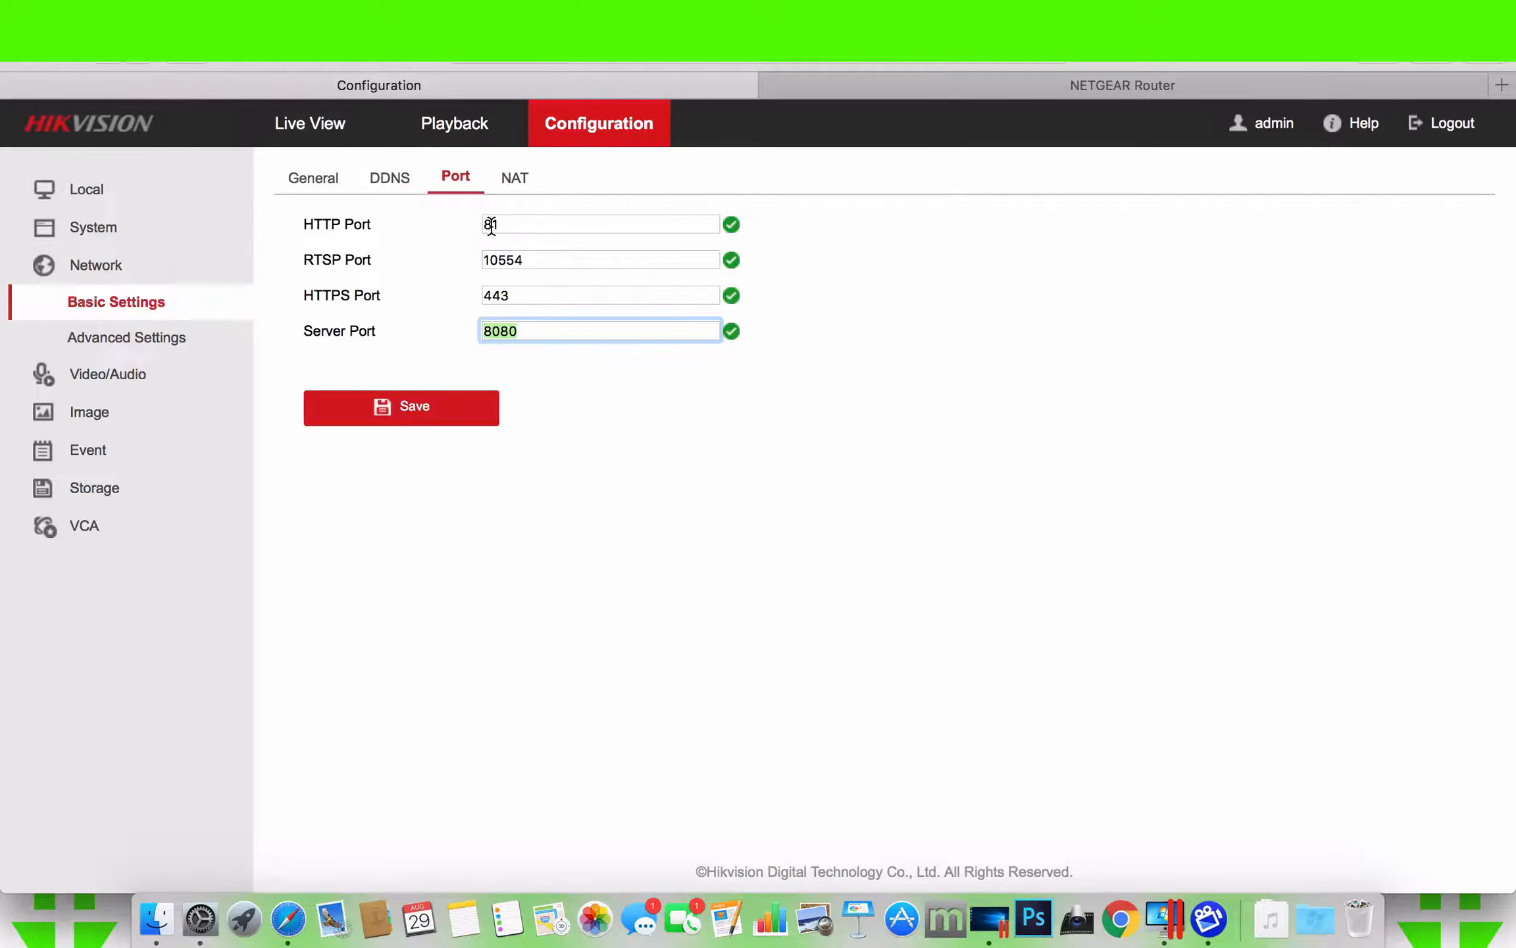
pyautogui.click(322, 176)
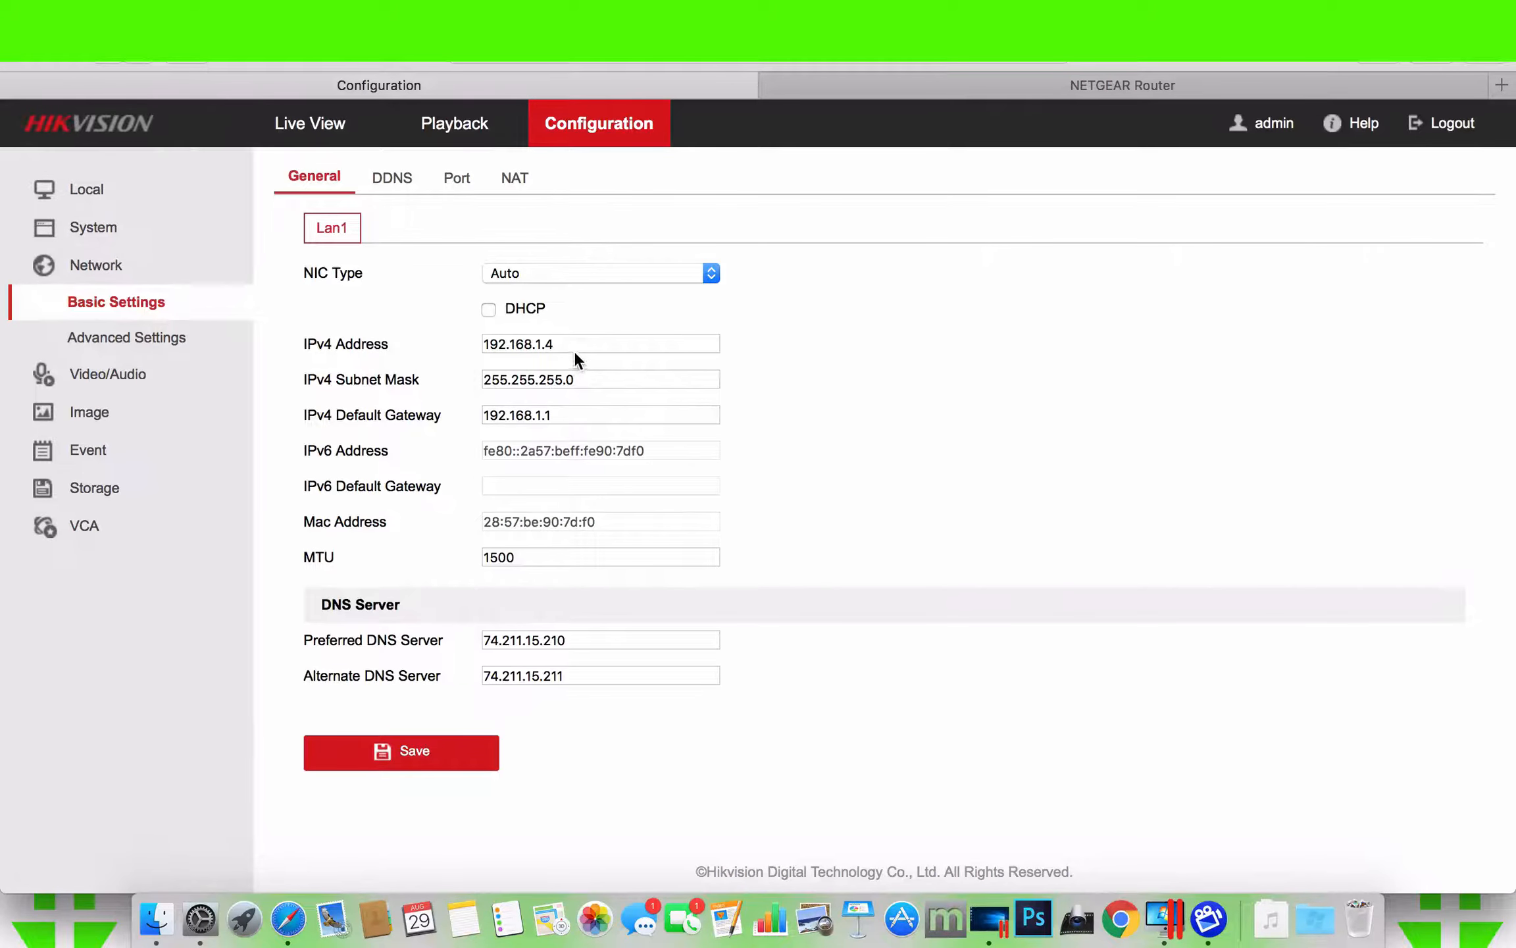
pyautogui.moveTo(574, 353); pyautogui.dragTo(484, 316)
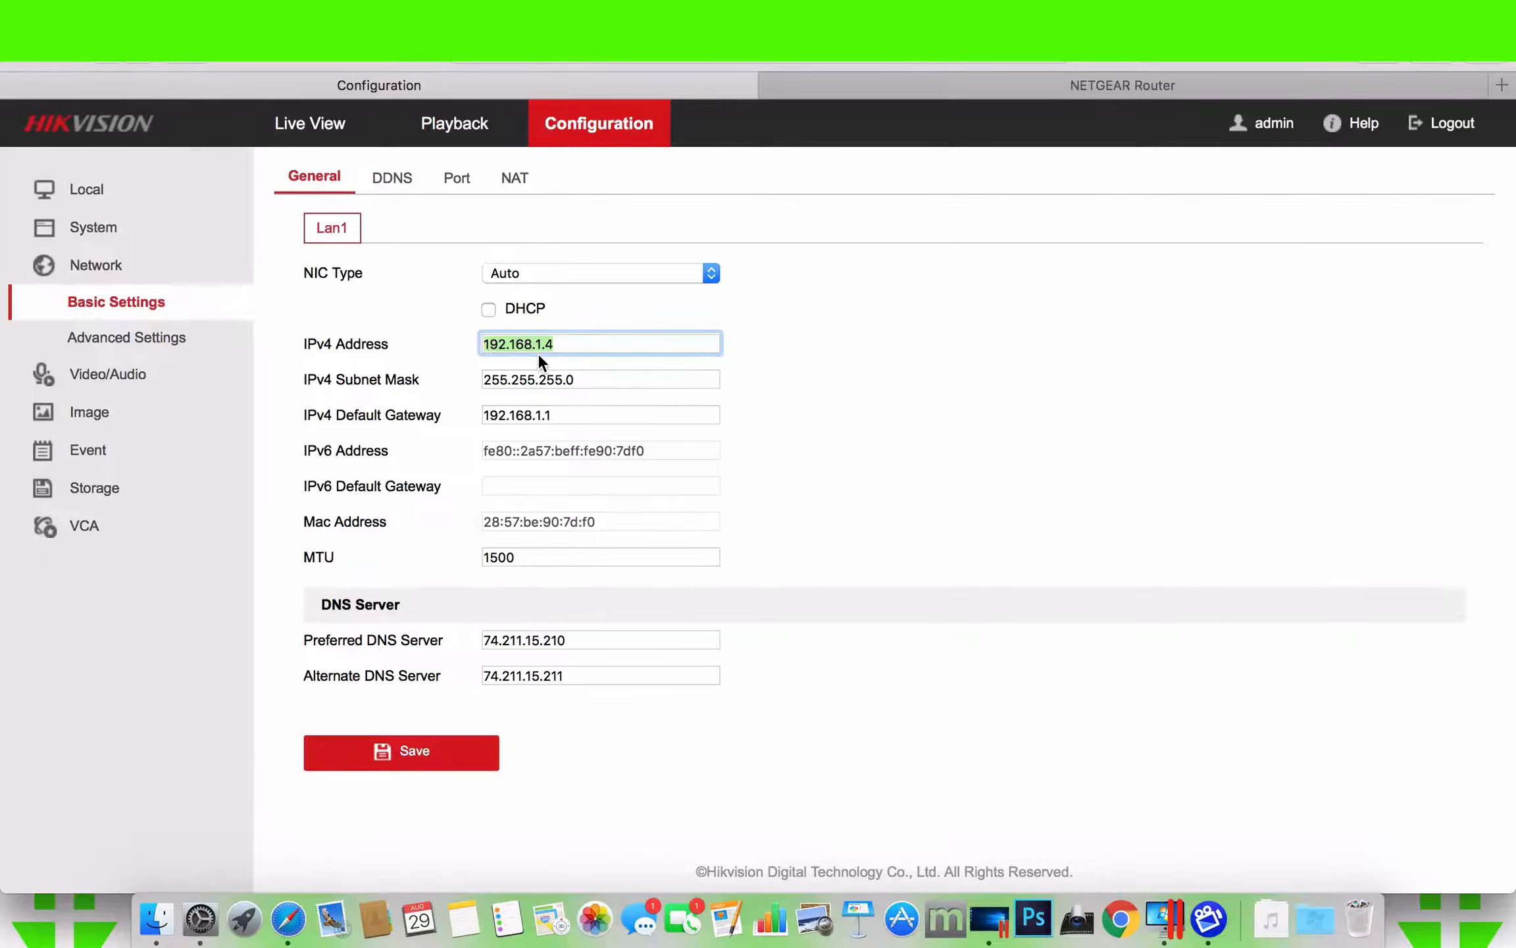
pyautogui.click(956, 84)
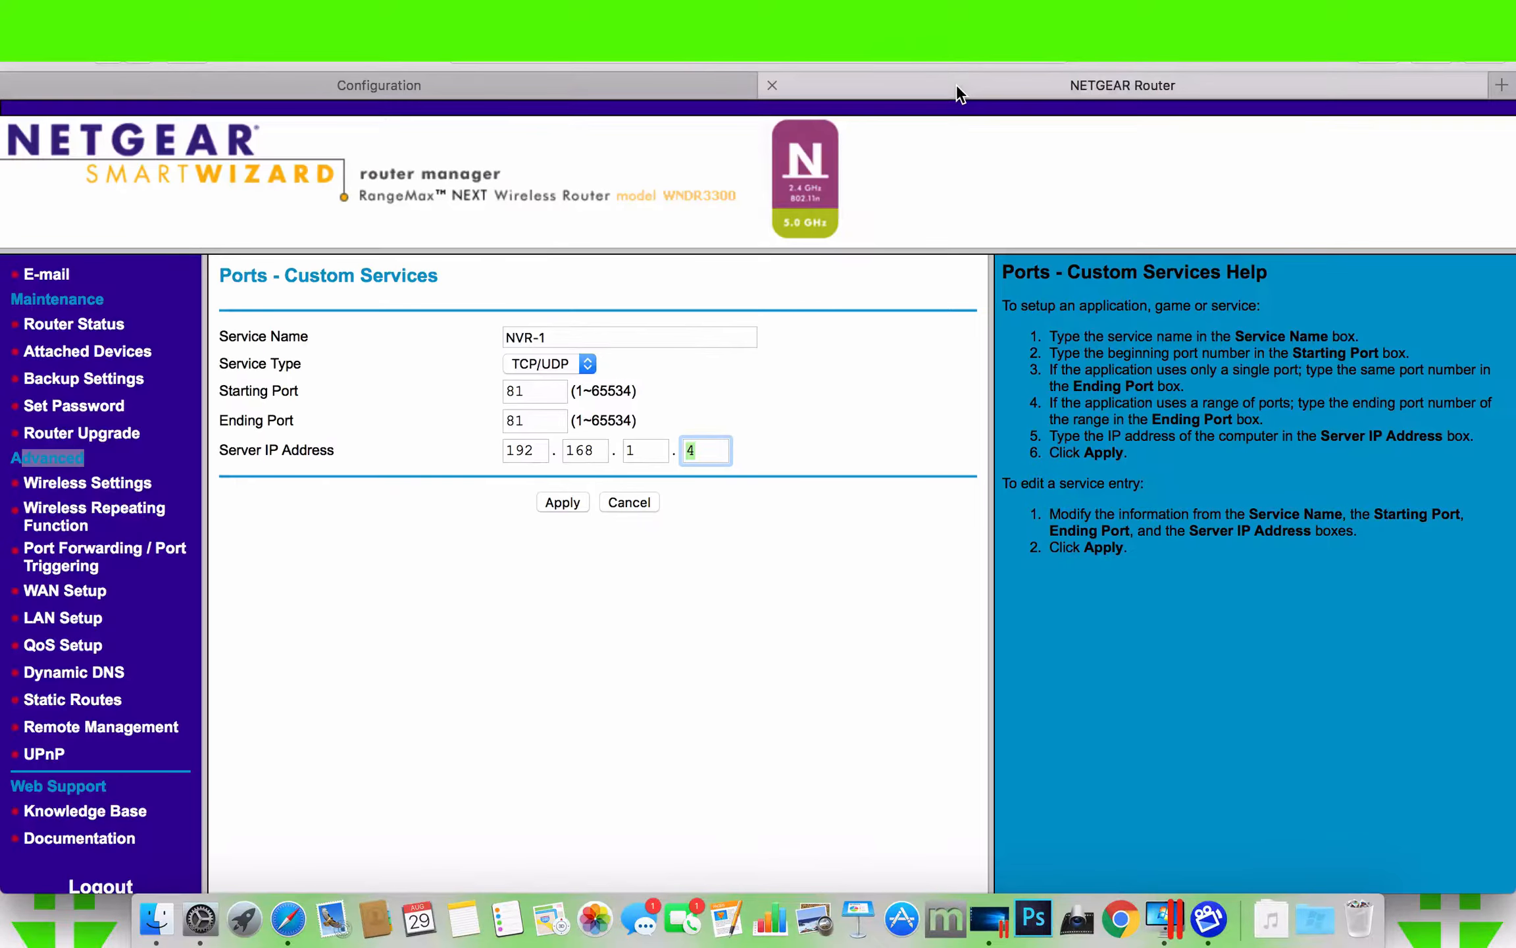
pyautogui.click(554, 506)
pyautogui.scroll(-3, 502, 536)
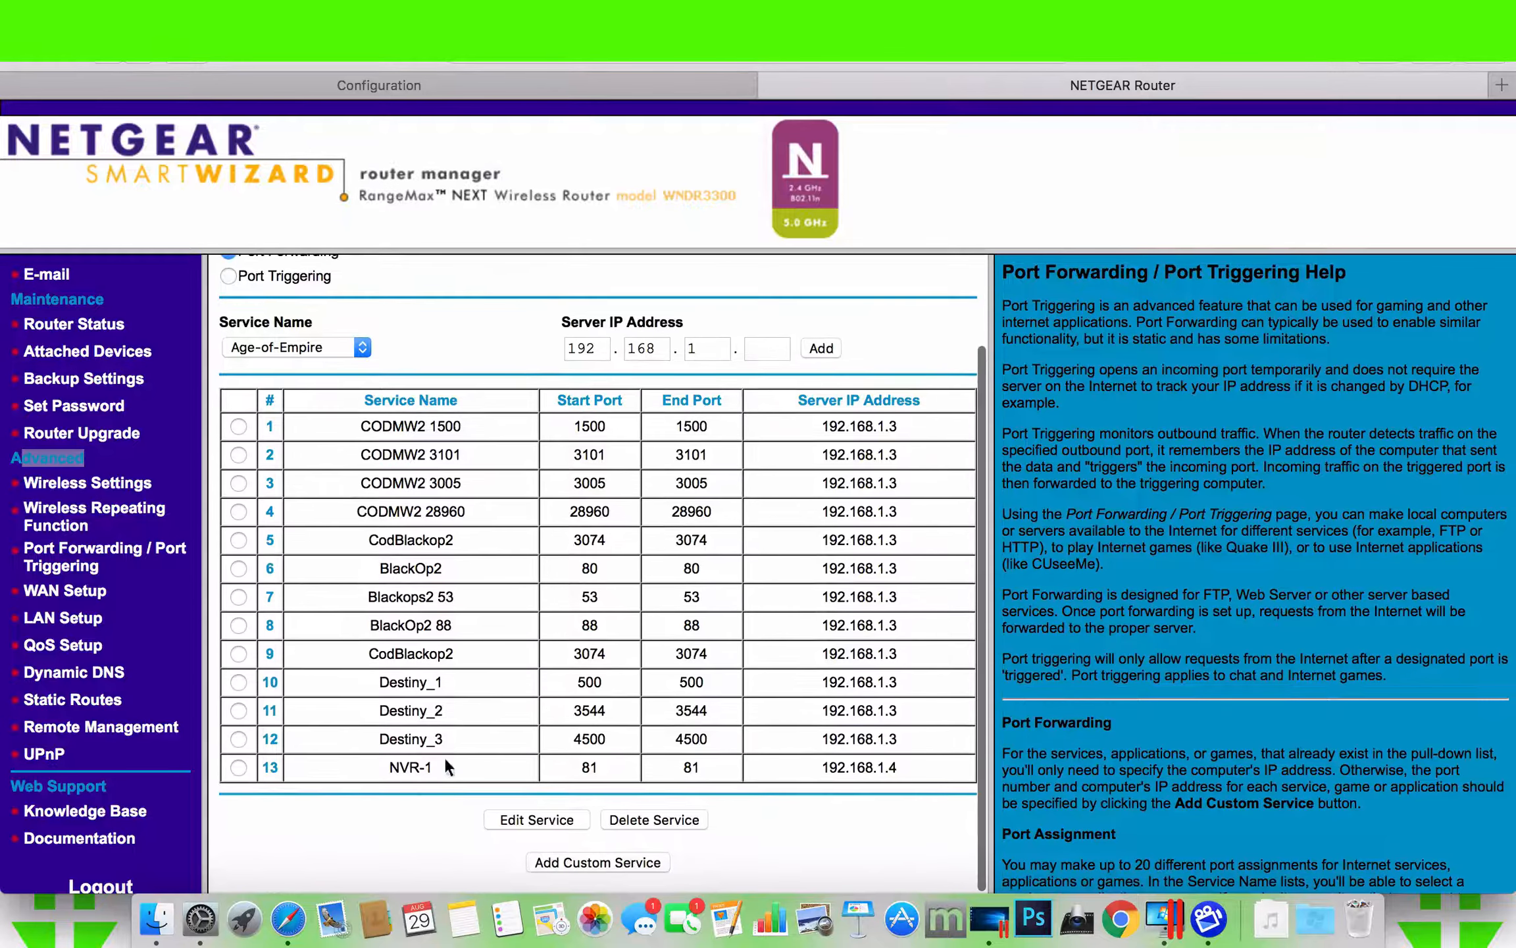
# - Start another custom port forwarding service and name it NVR-2
pyautogui.click(596, 864)
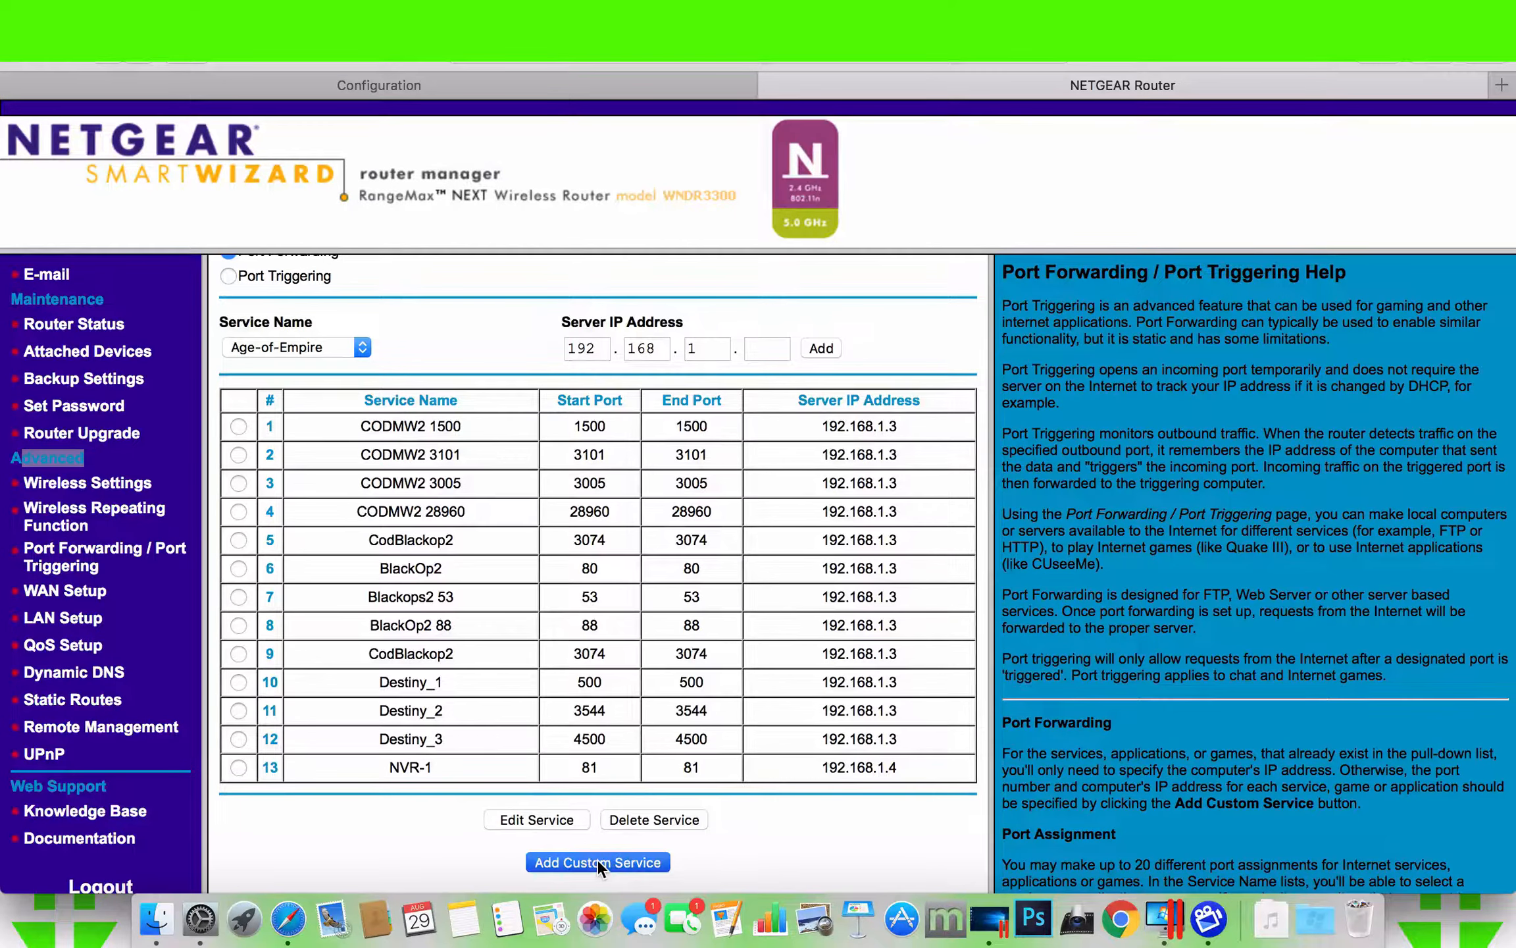
pyautogui.click(576, 337)
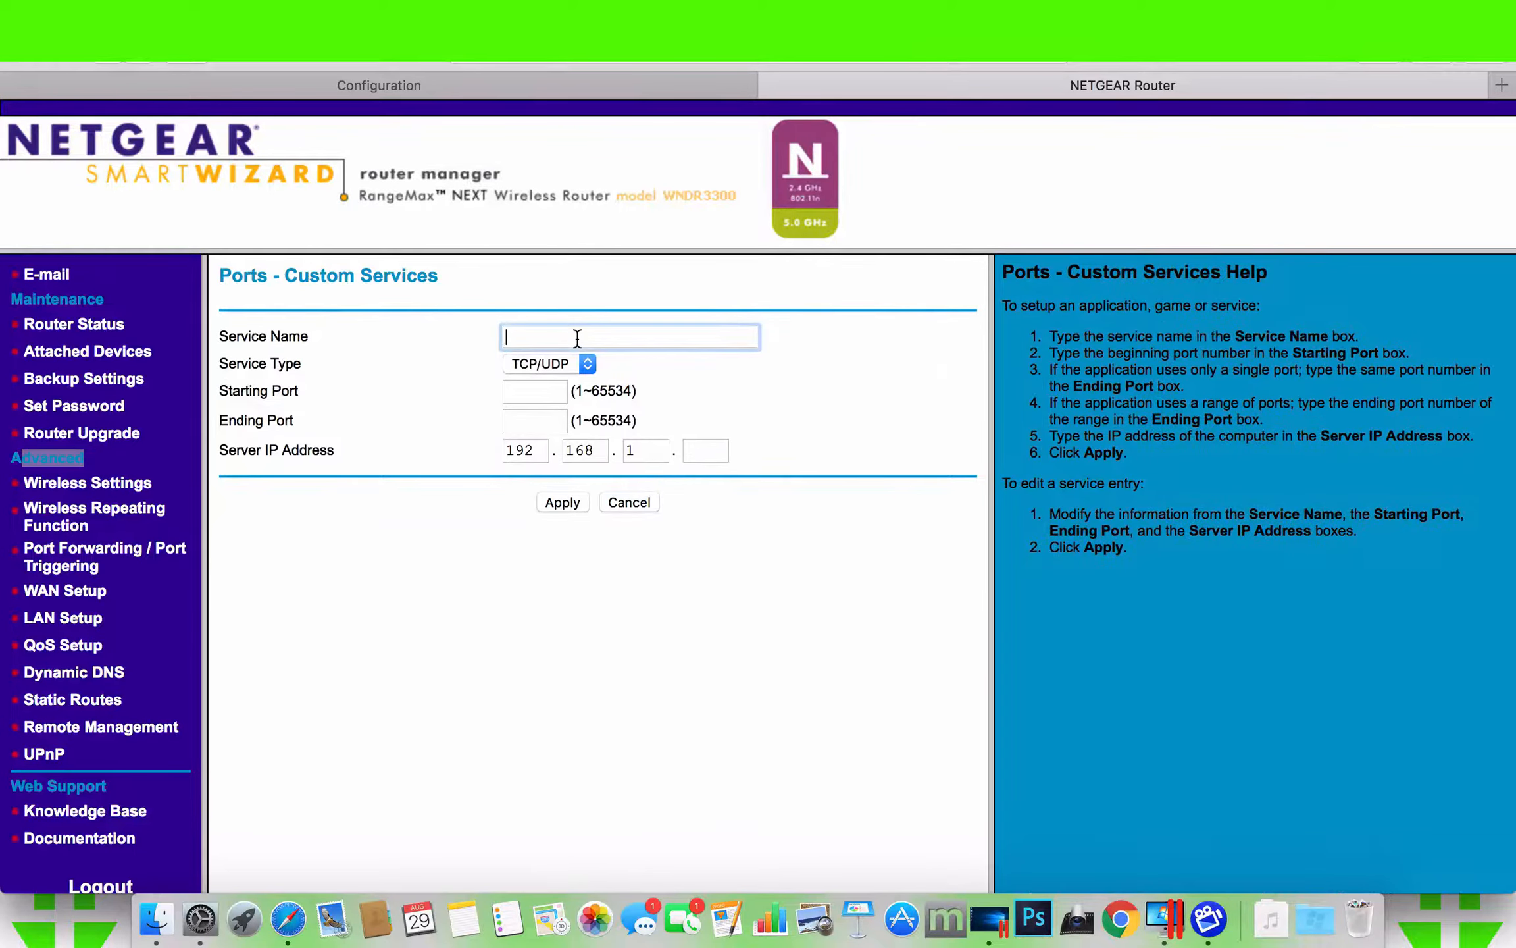
pyautogui.write('nVR-1')
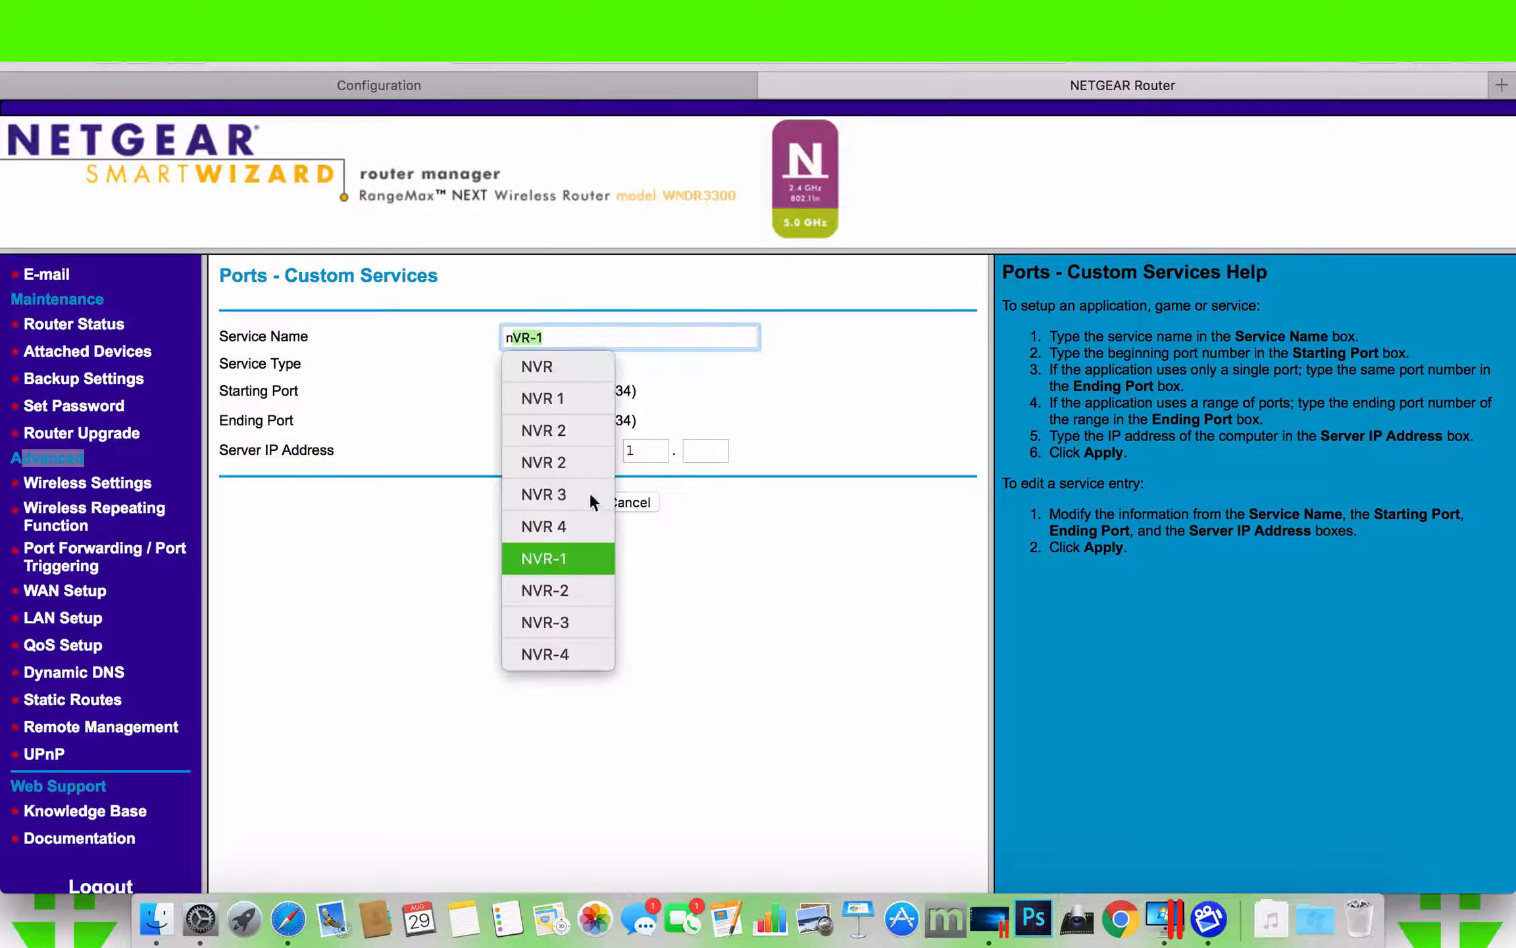
pyautogui.click(548, 602)
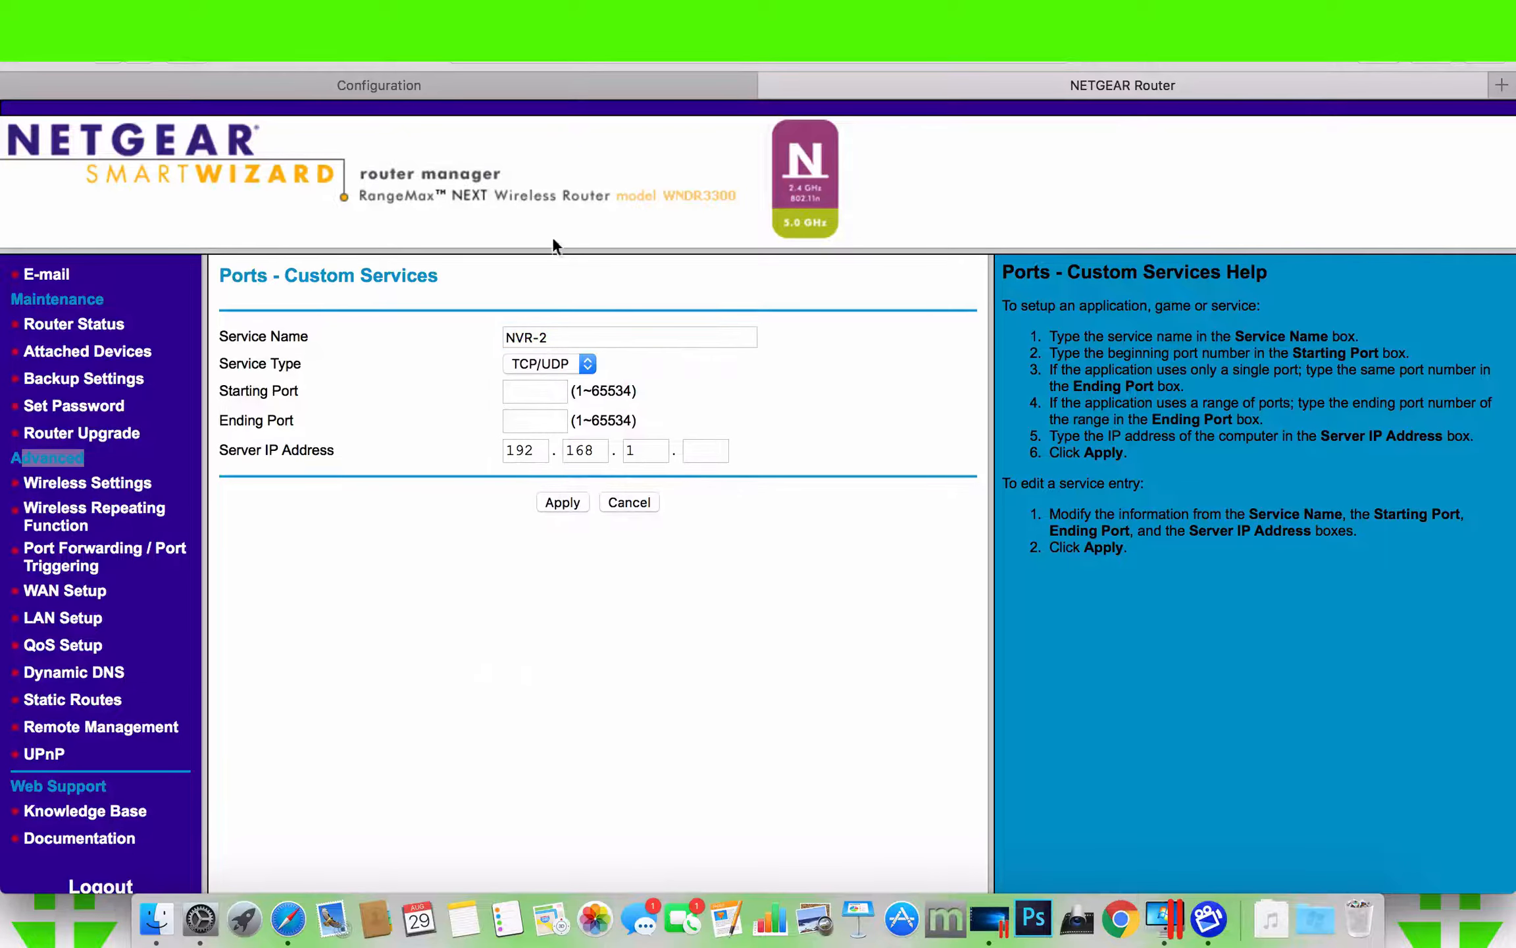
# - Look up the RTSP port in the recorder's port settings and return to the router's custom service form
pyautogui.click(505, 82)
pyautogui.click(456, 179)
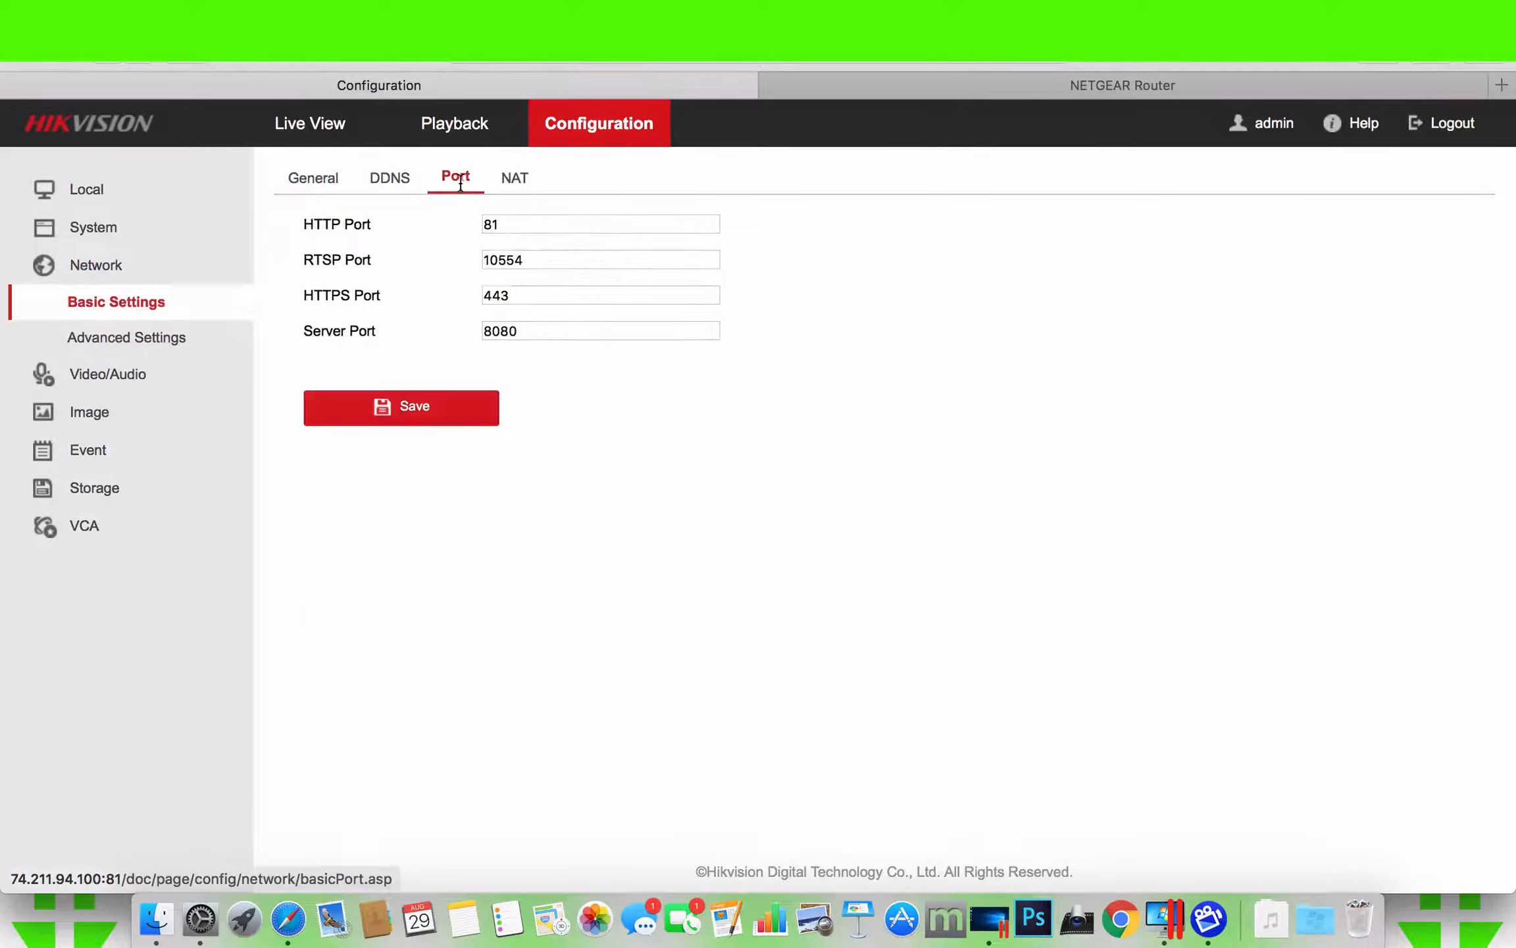
pyautogui.doubleClick(524, 251)
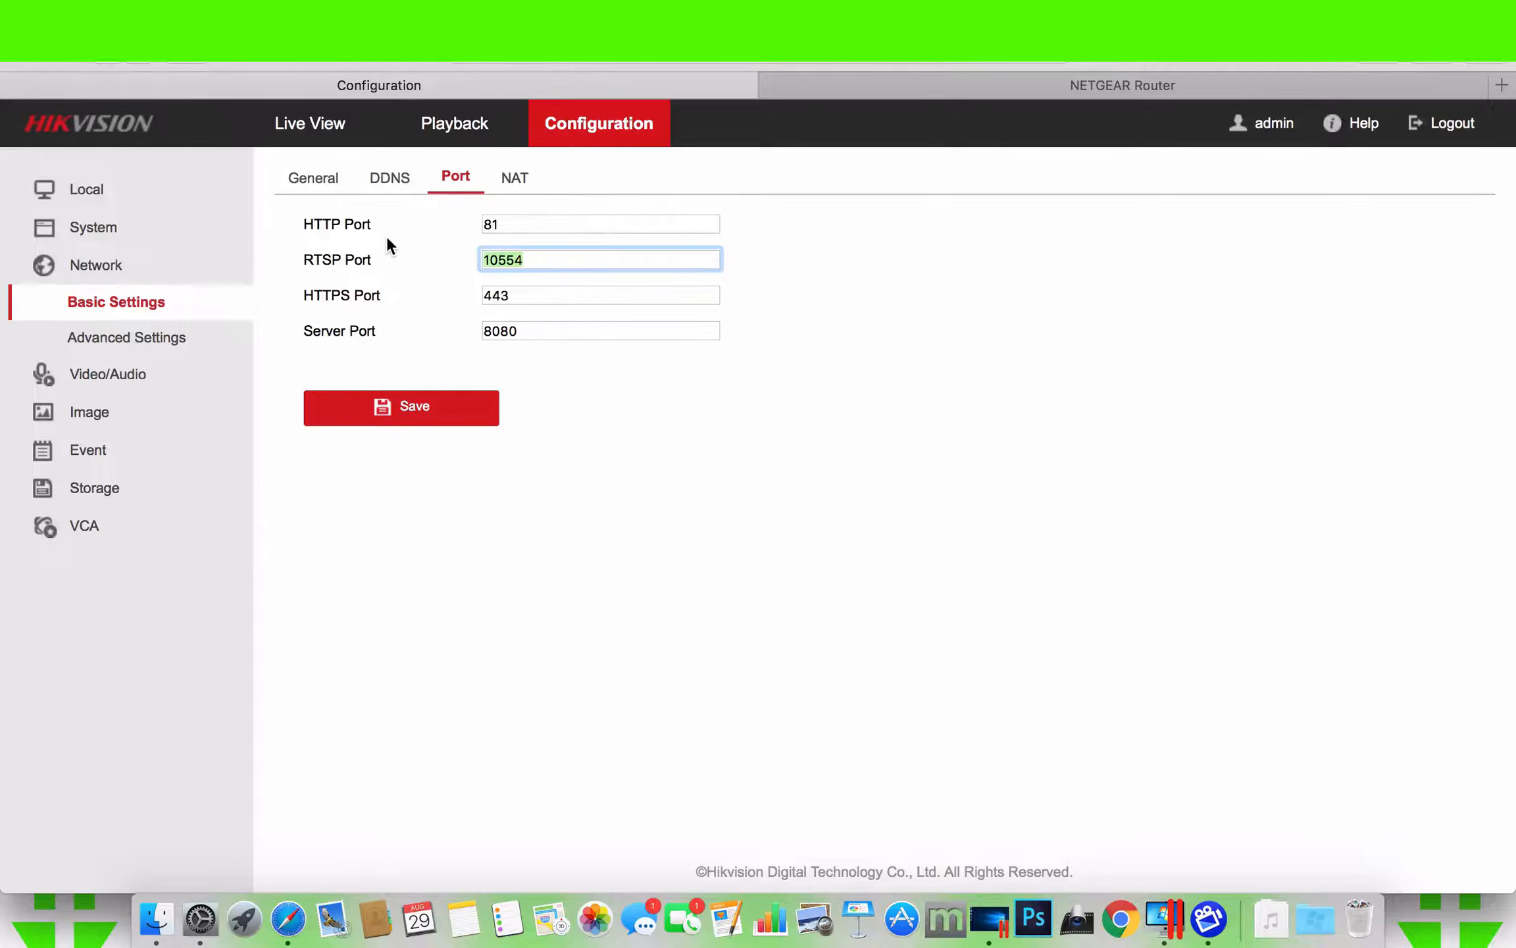
pyautogui.click(902, 91)
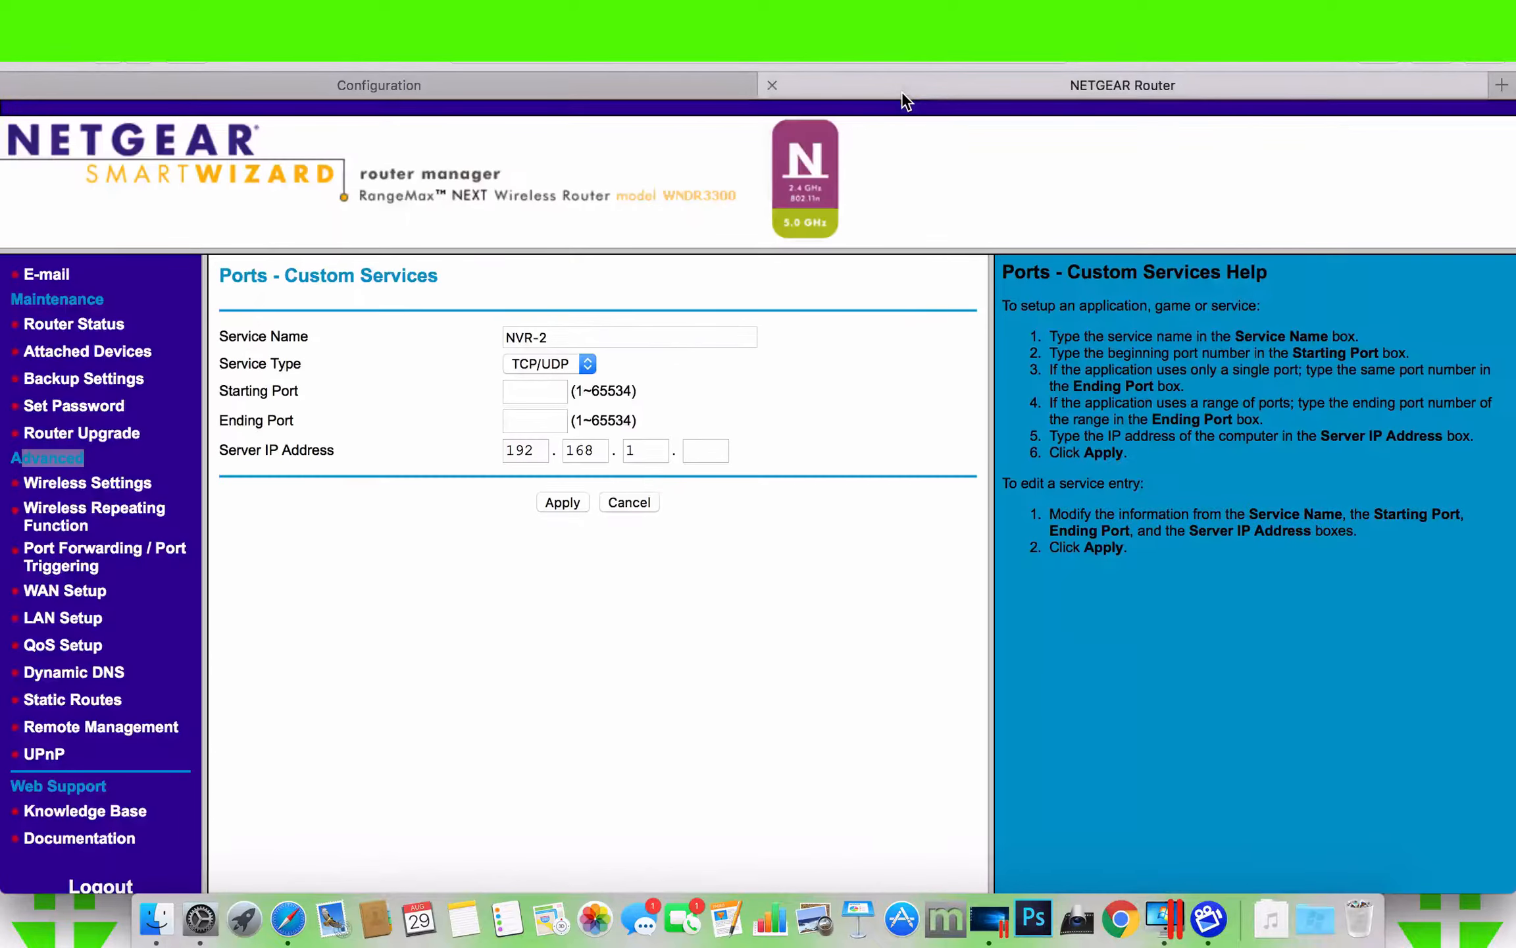
# - Set the NVR-2 service's type to TCP/UDP, its starting and ending ports to 10554 and its server IP address to 192.168.1.4
pyautogui.click(541, 412)
pyautogui.click(557, 368)
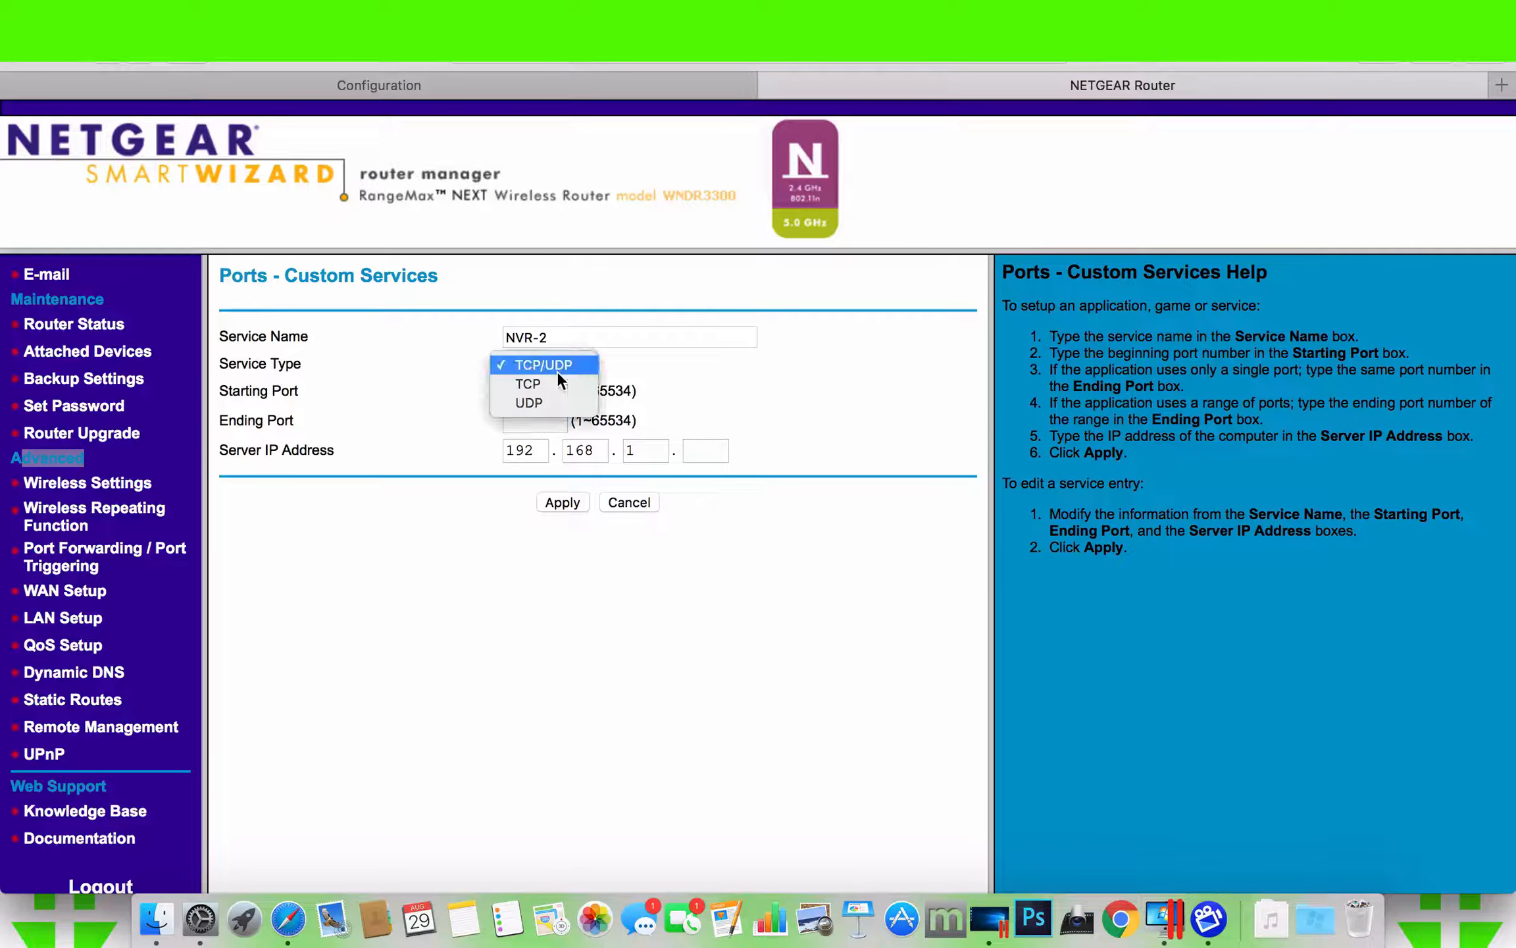
pyautogui.click(556, 364)
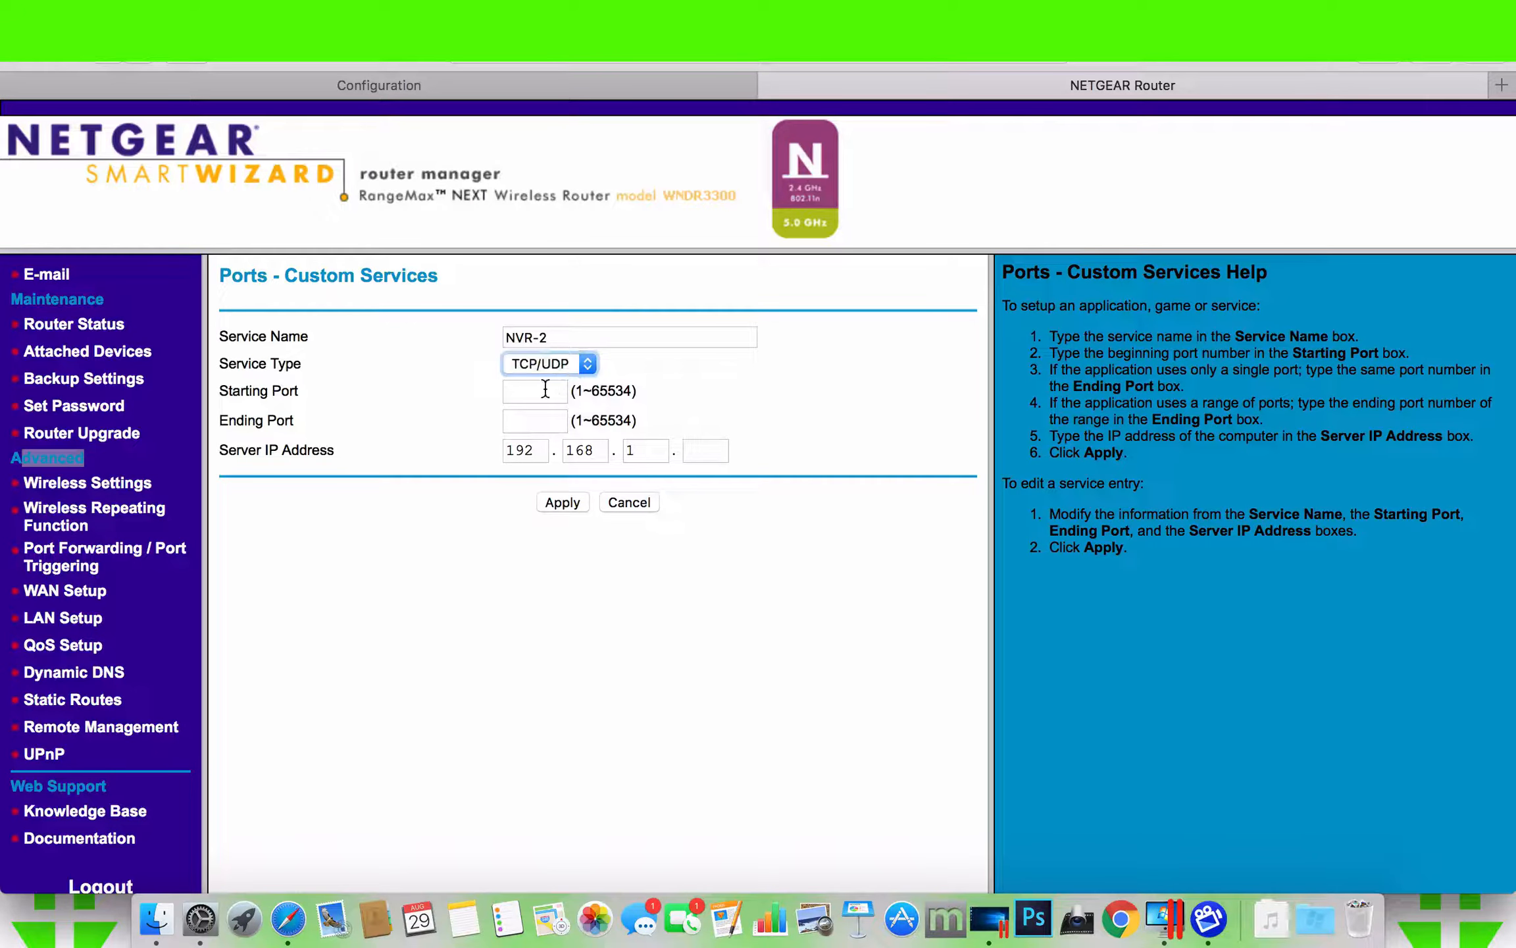
pyautogui.click(541, 390)
pyautogui.write('10554')
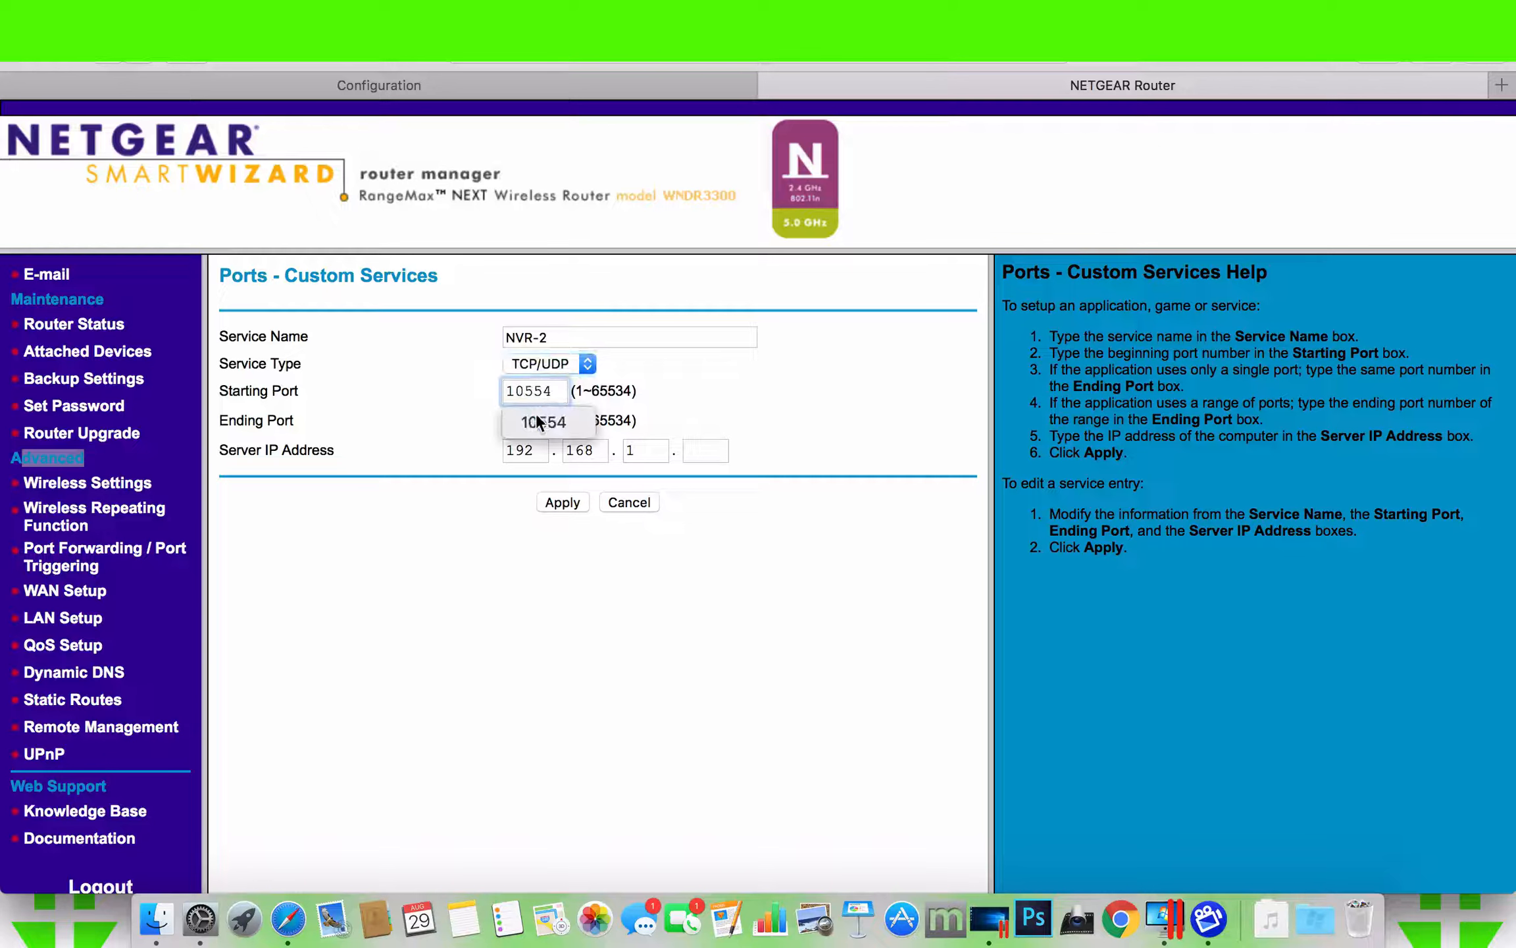
pyautogui.click(512, 422)
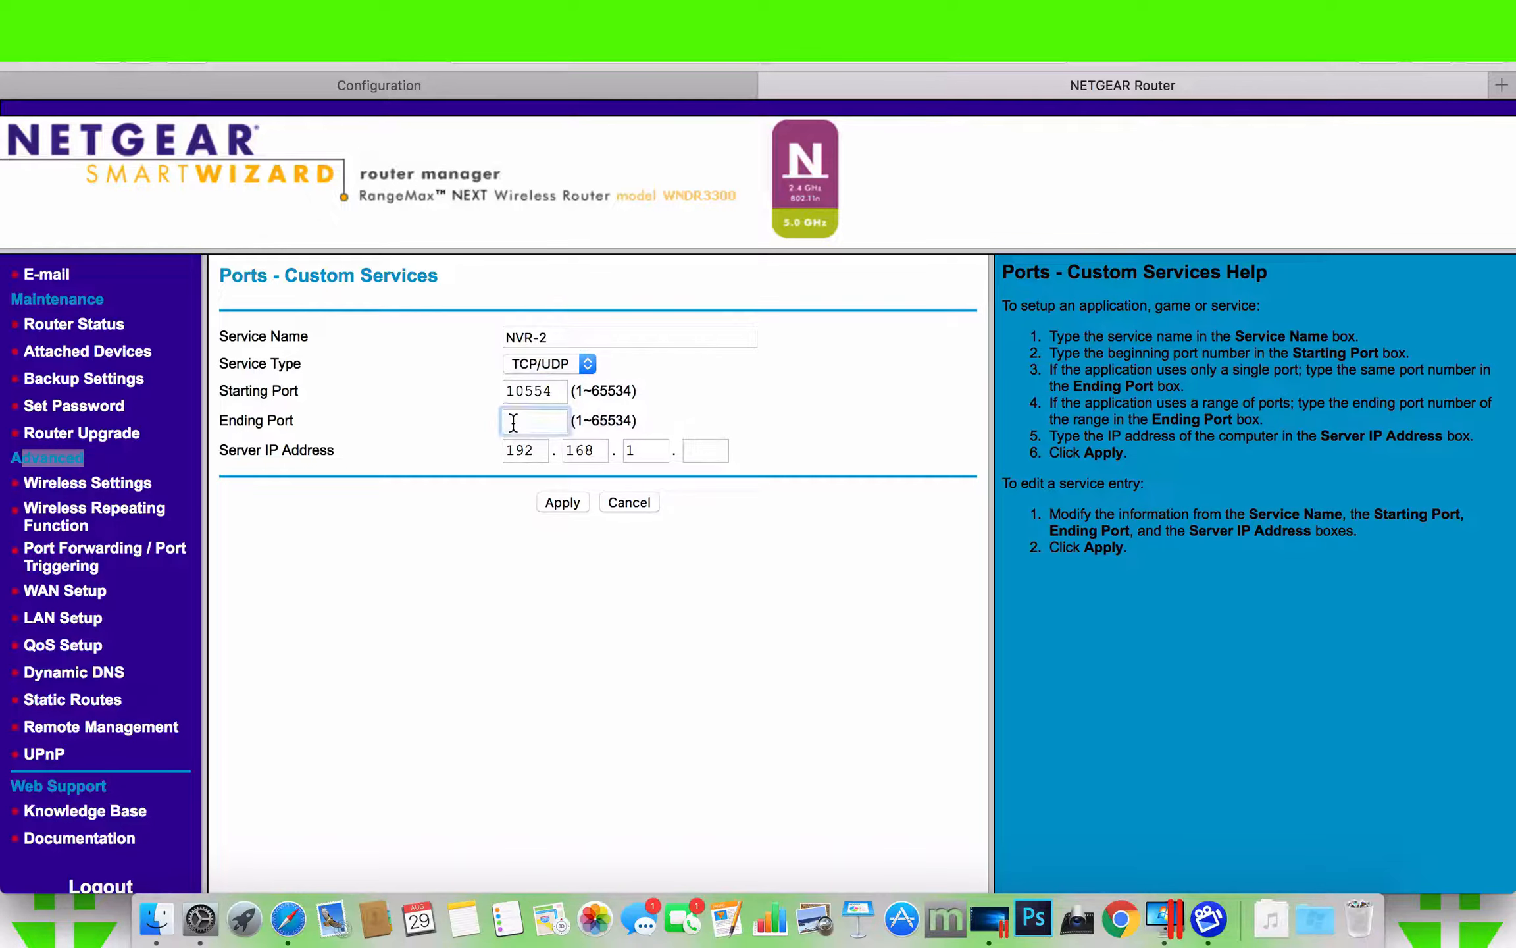
pyautogui.write('10554')
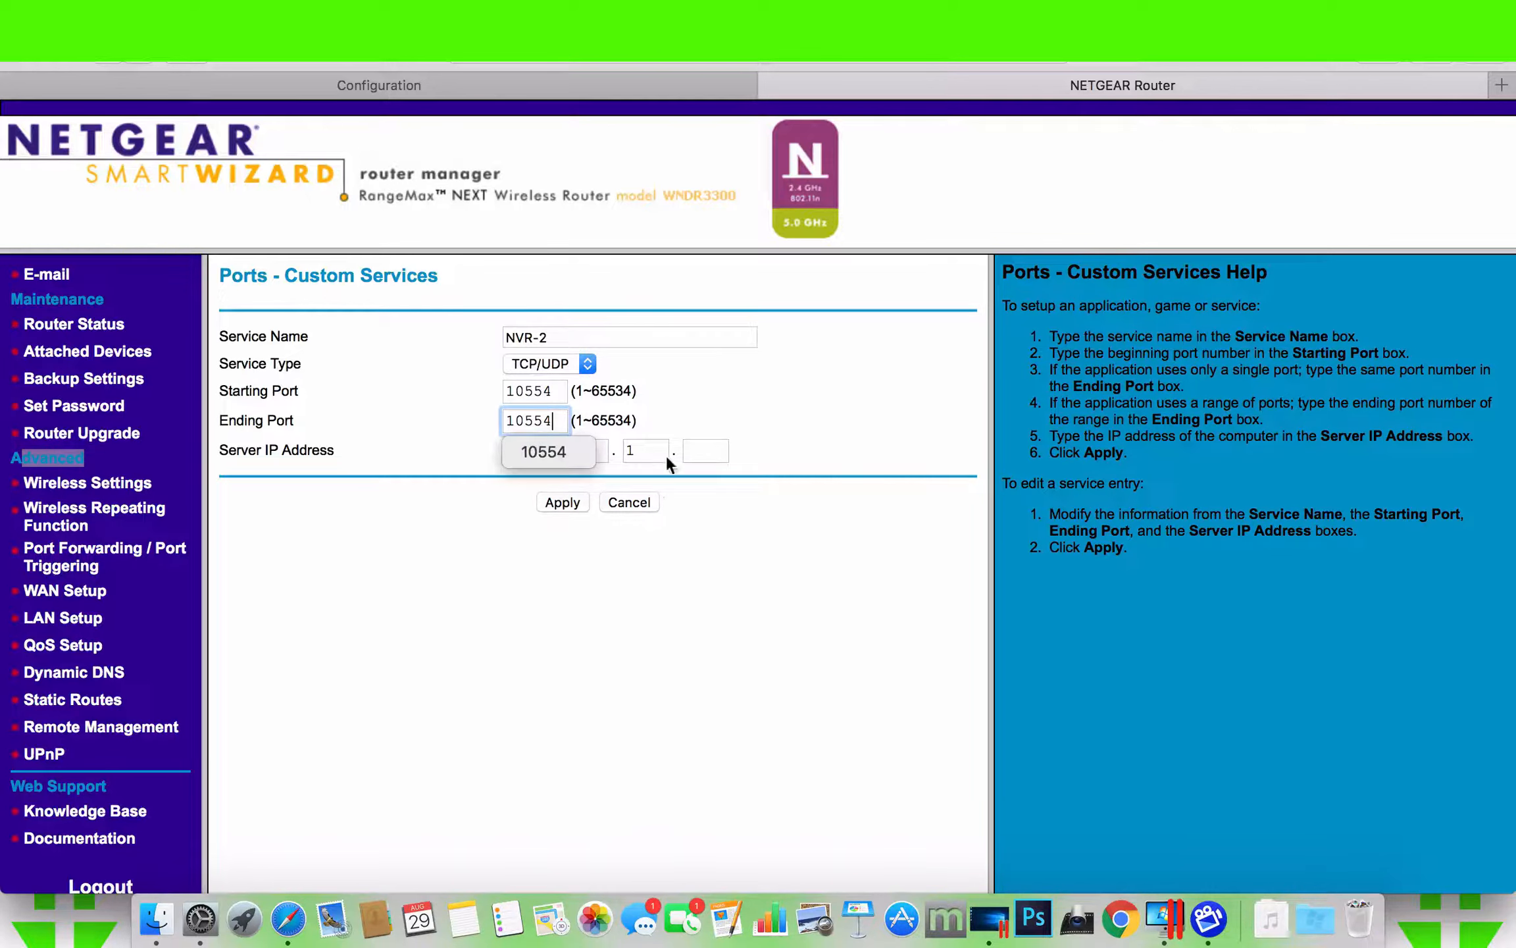
pyautogui.click(699, 449)
pyautogui.write('4')
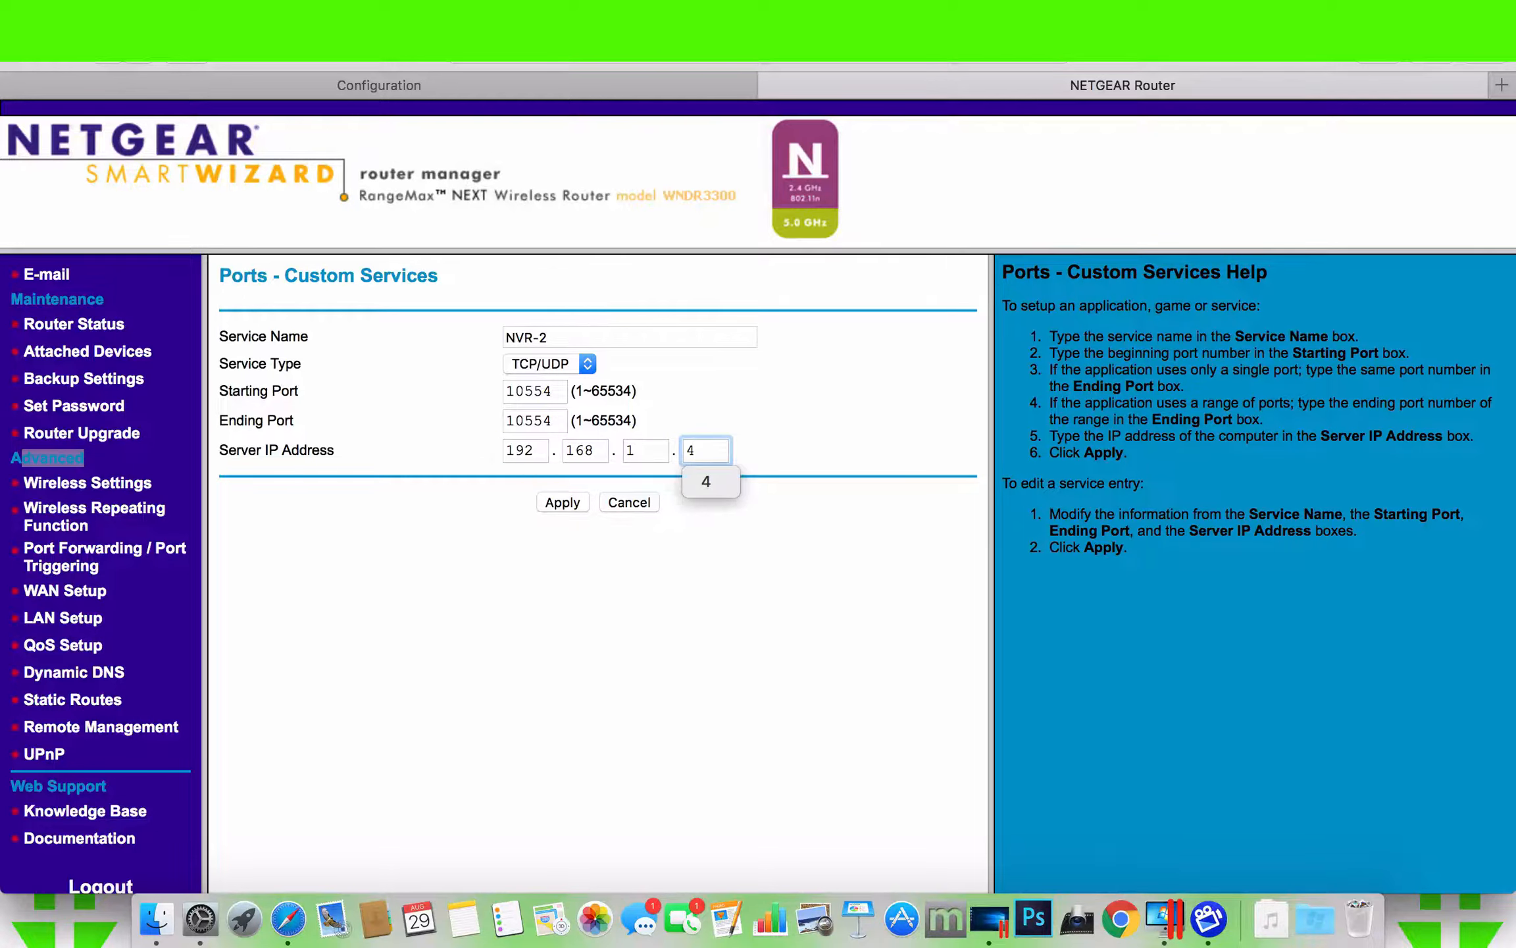
# - Apply the NVR-2 service, and log out of the router and close its page
pyautogui.click(572, 504)
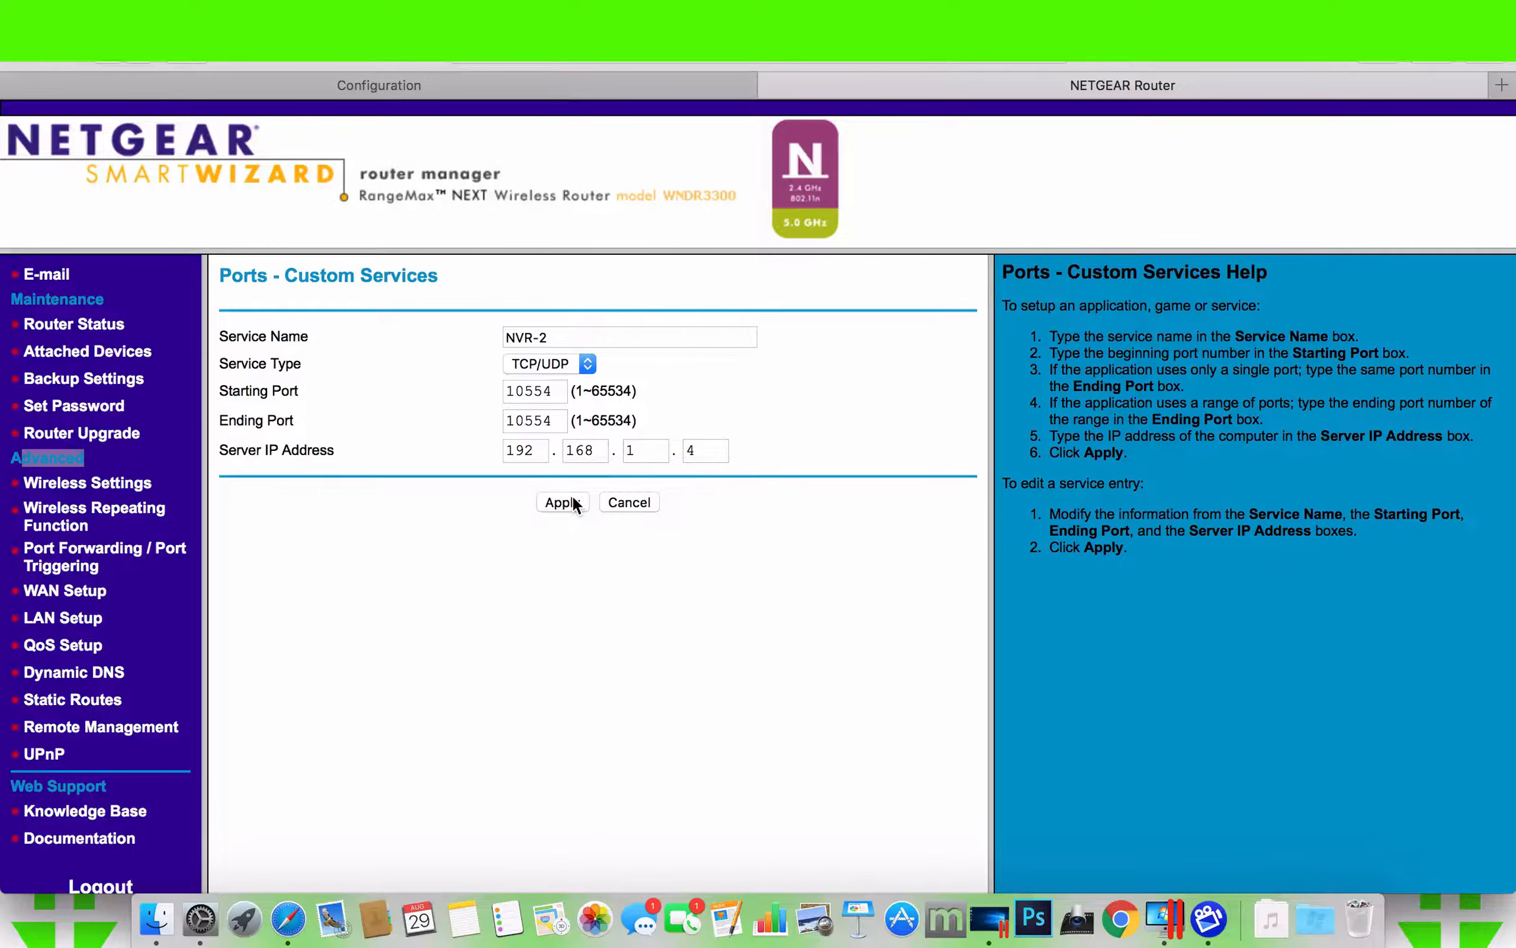
pyautogui.click(573, 503)
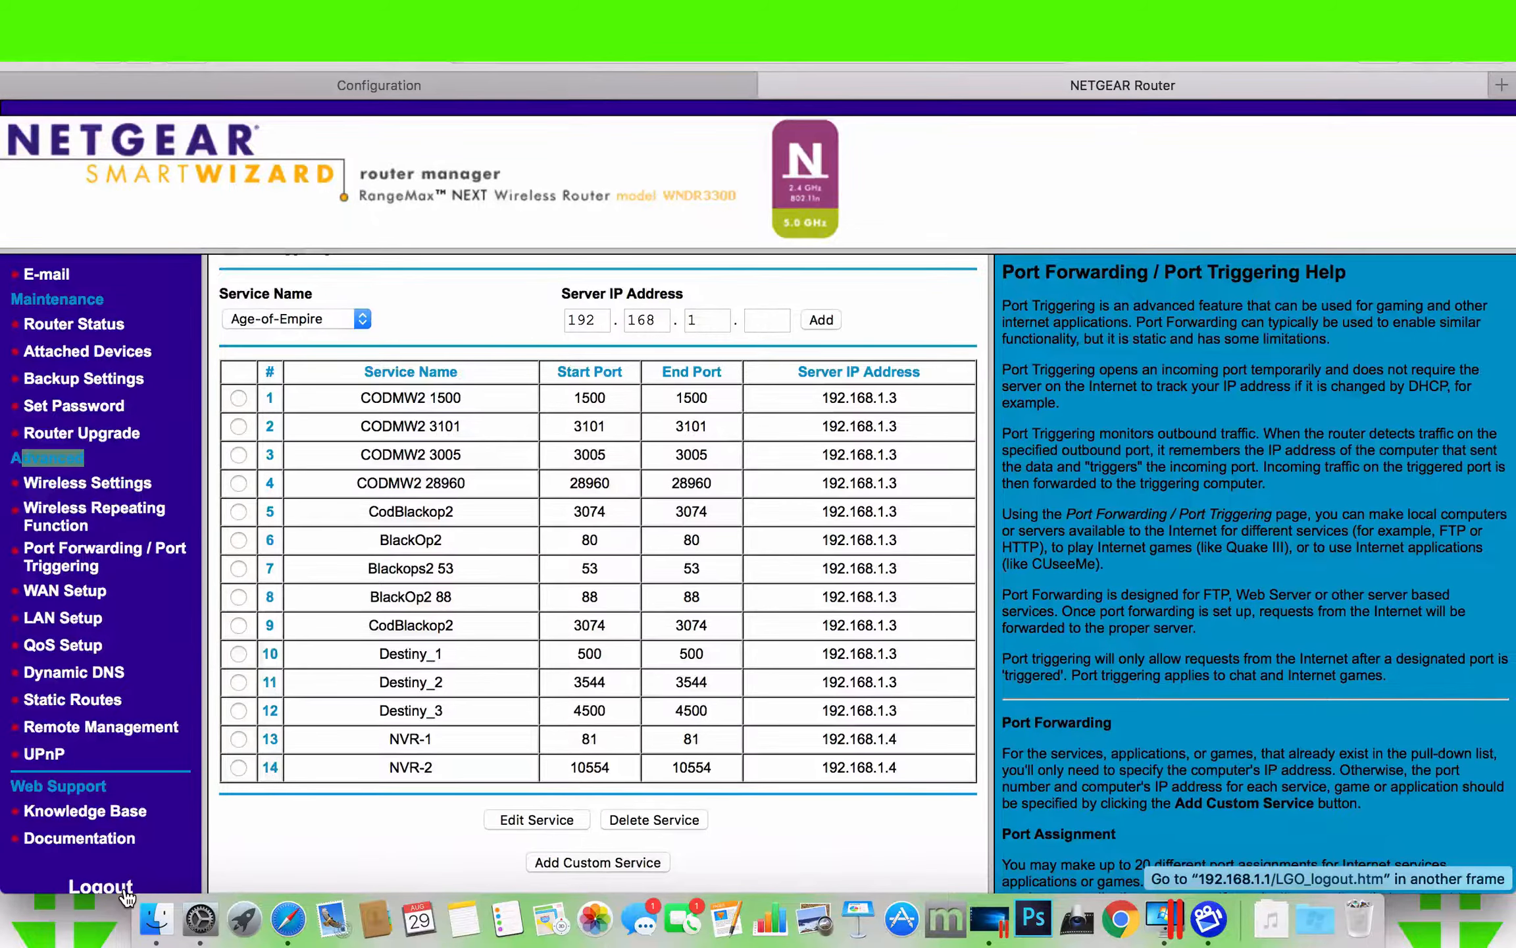
pyautogui.click(125, 891)
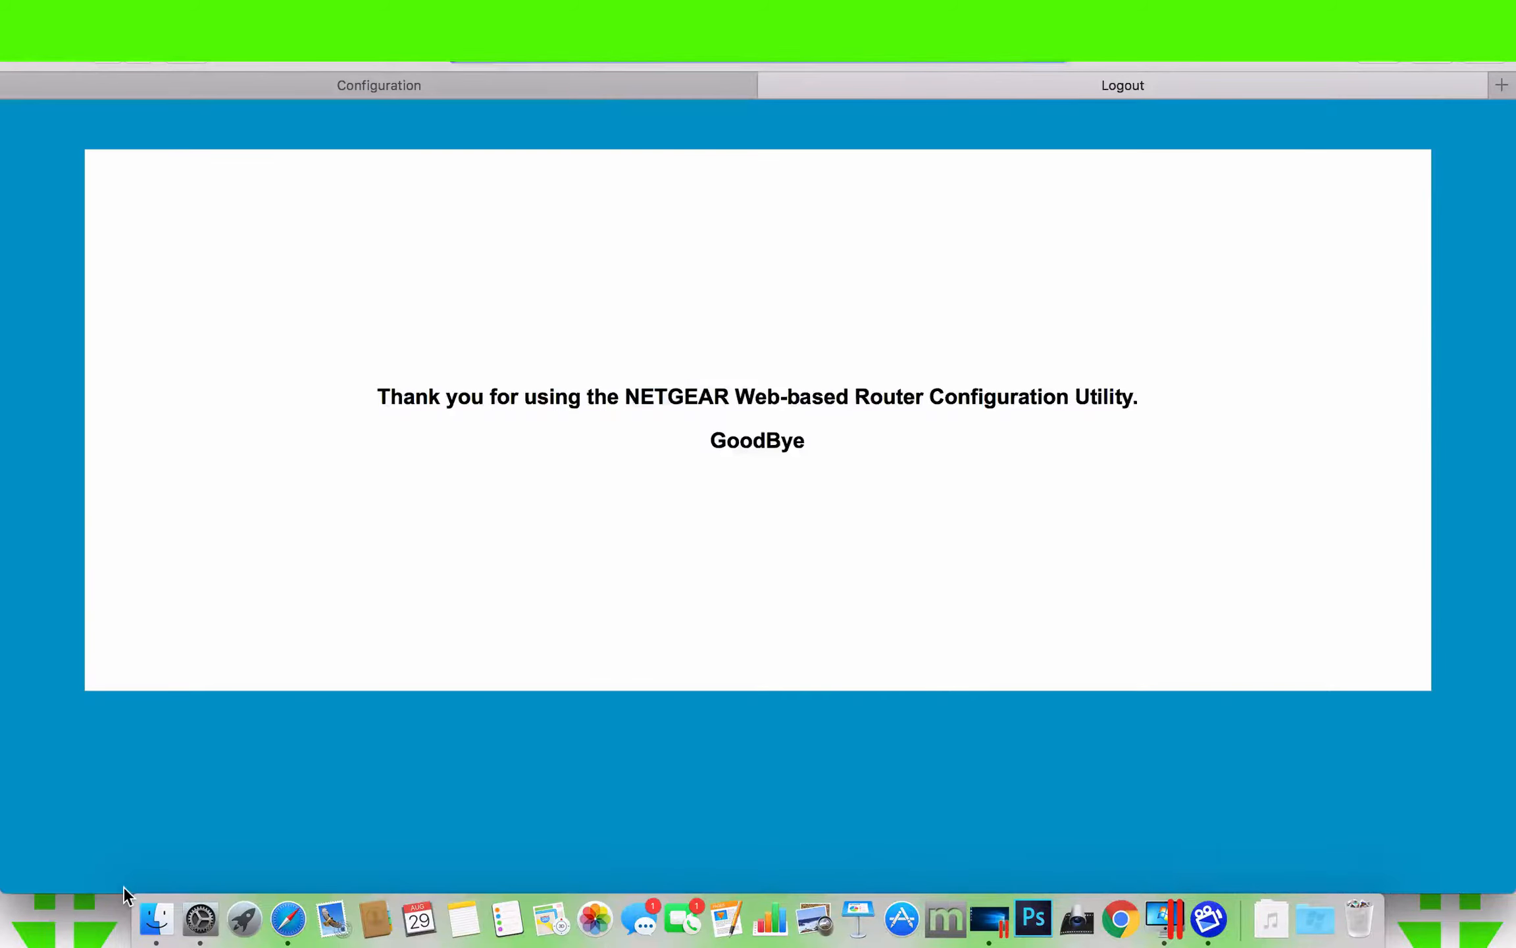
pyautogui.click(773, 85)
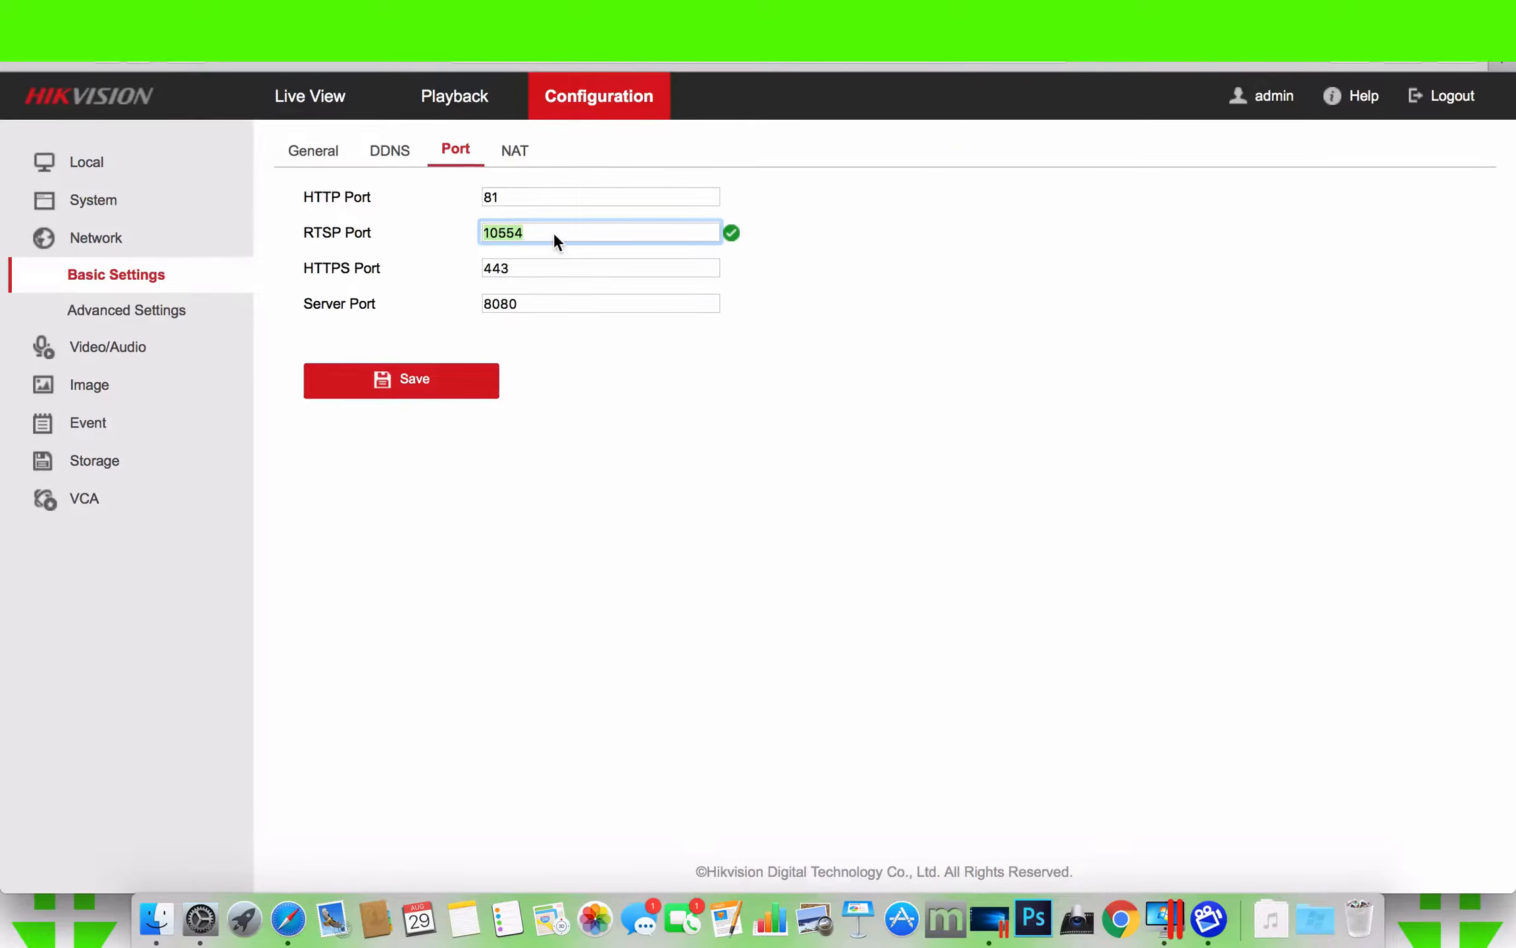
# - Switch to the Windows 10 virtual machine, resume it and open Command Prompt
pyautogui.hotkey('ctrl', 'Right')
pyautogui.hotkey('ctrl', 'Right')
pyautogui.hotkey('ctrl', 'Left')
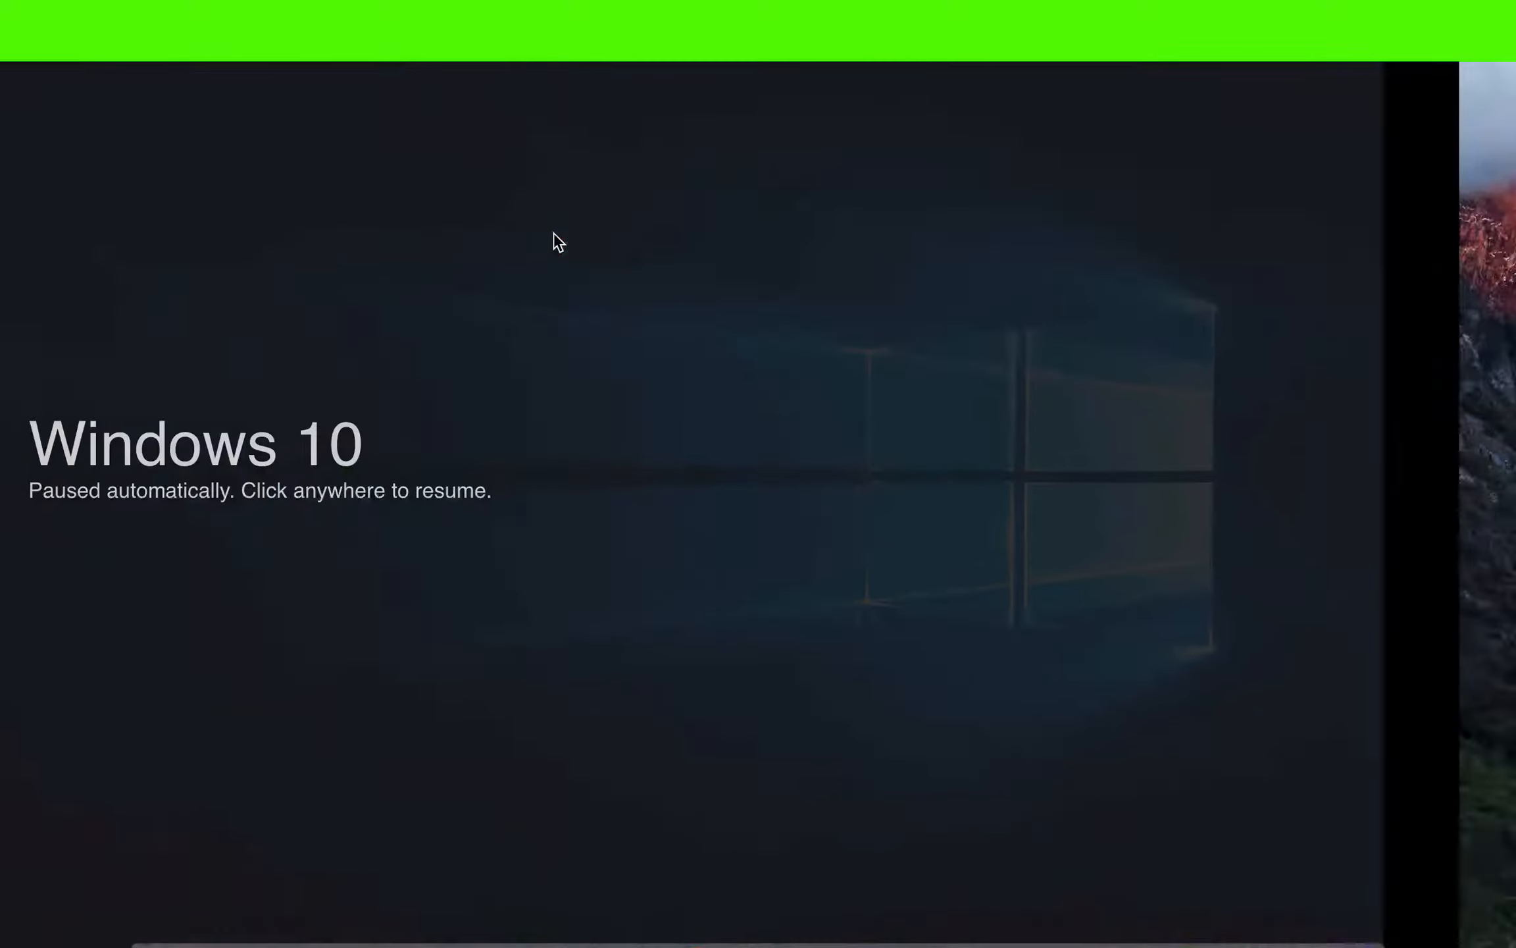
pyautogui.click(399, 471)
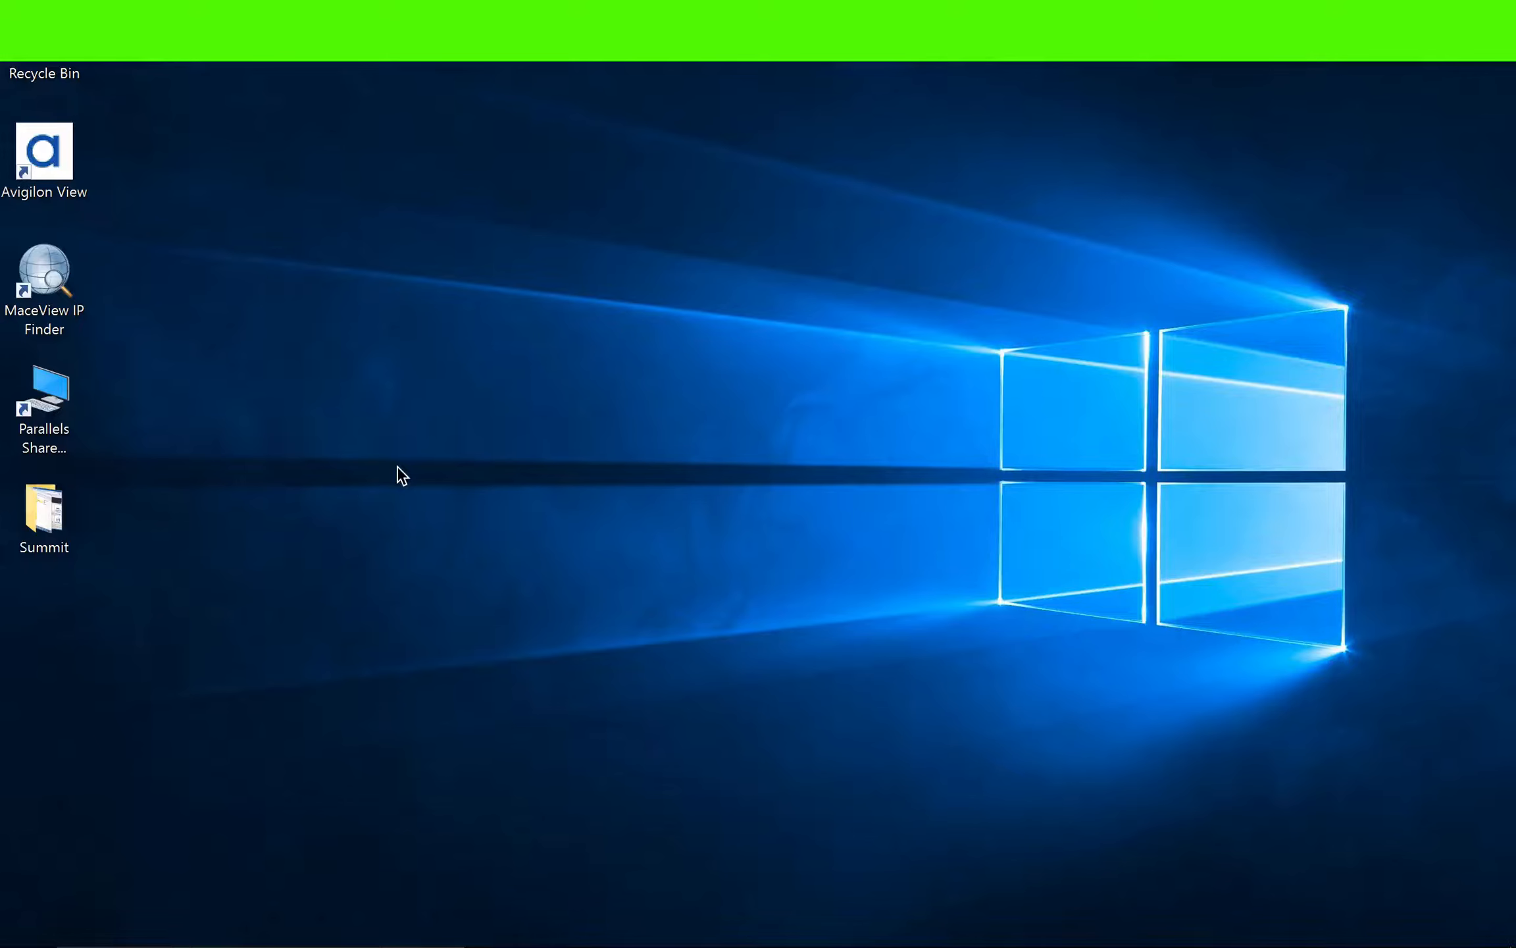
pyautogui.click(23, 931)
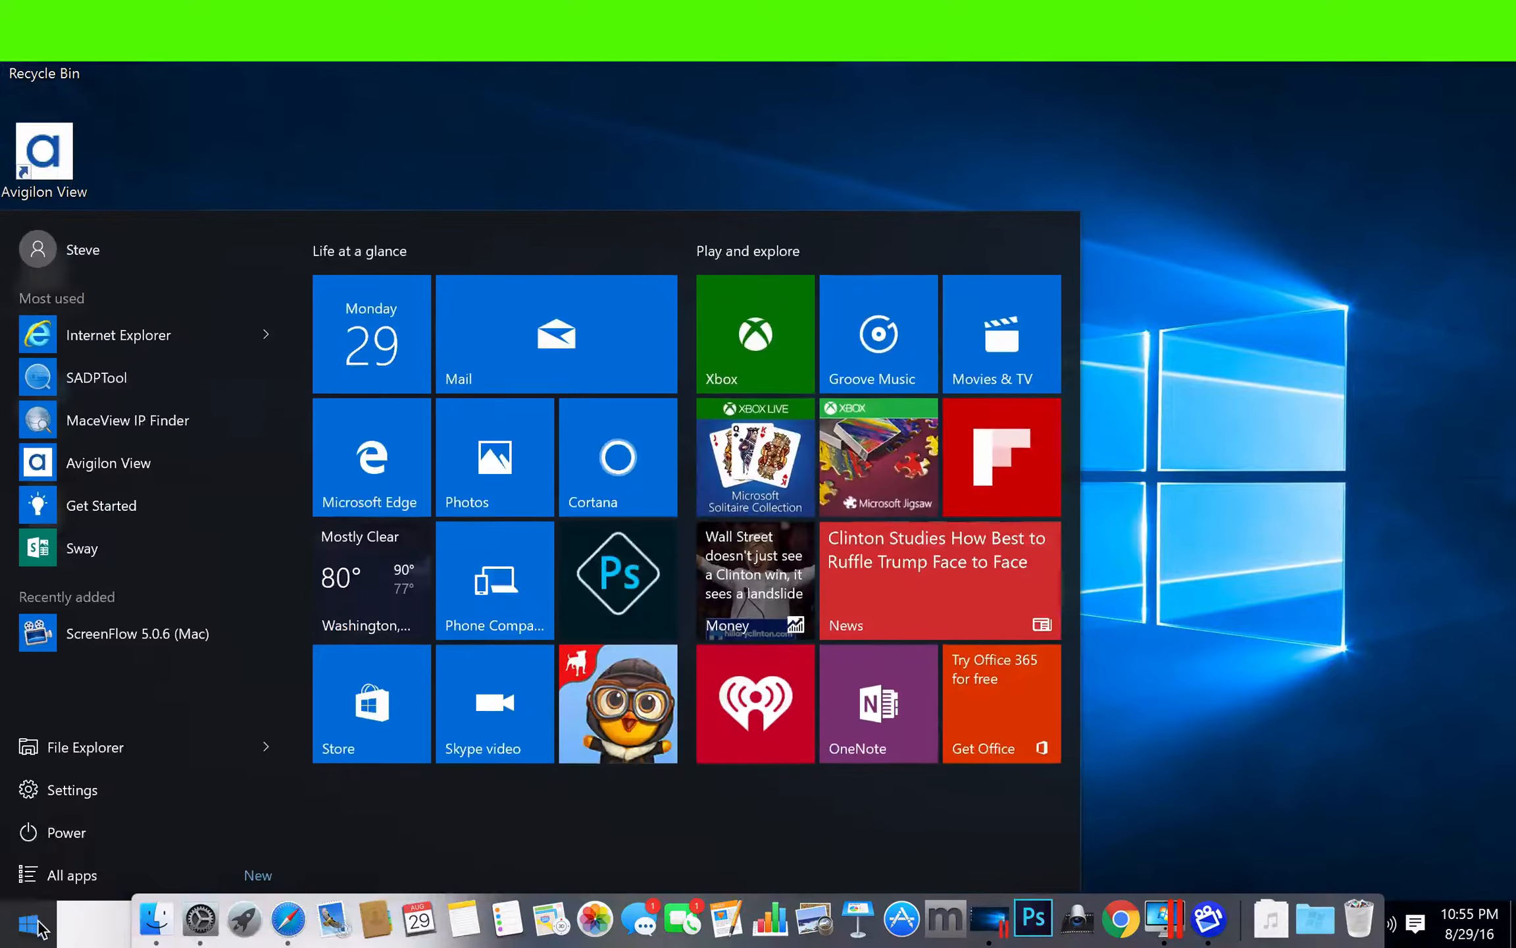
pyautogui.write('cmd')
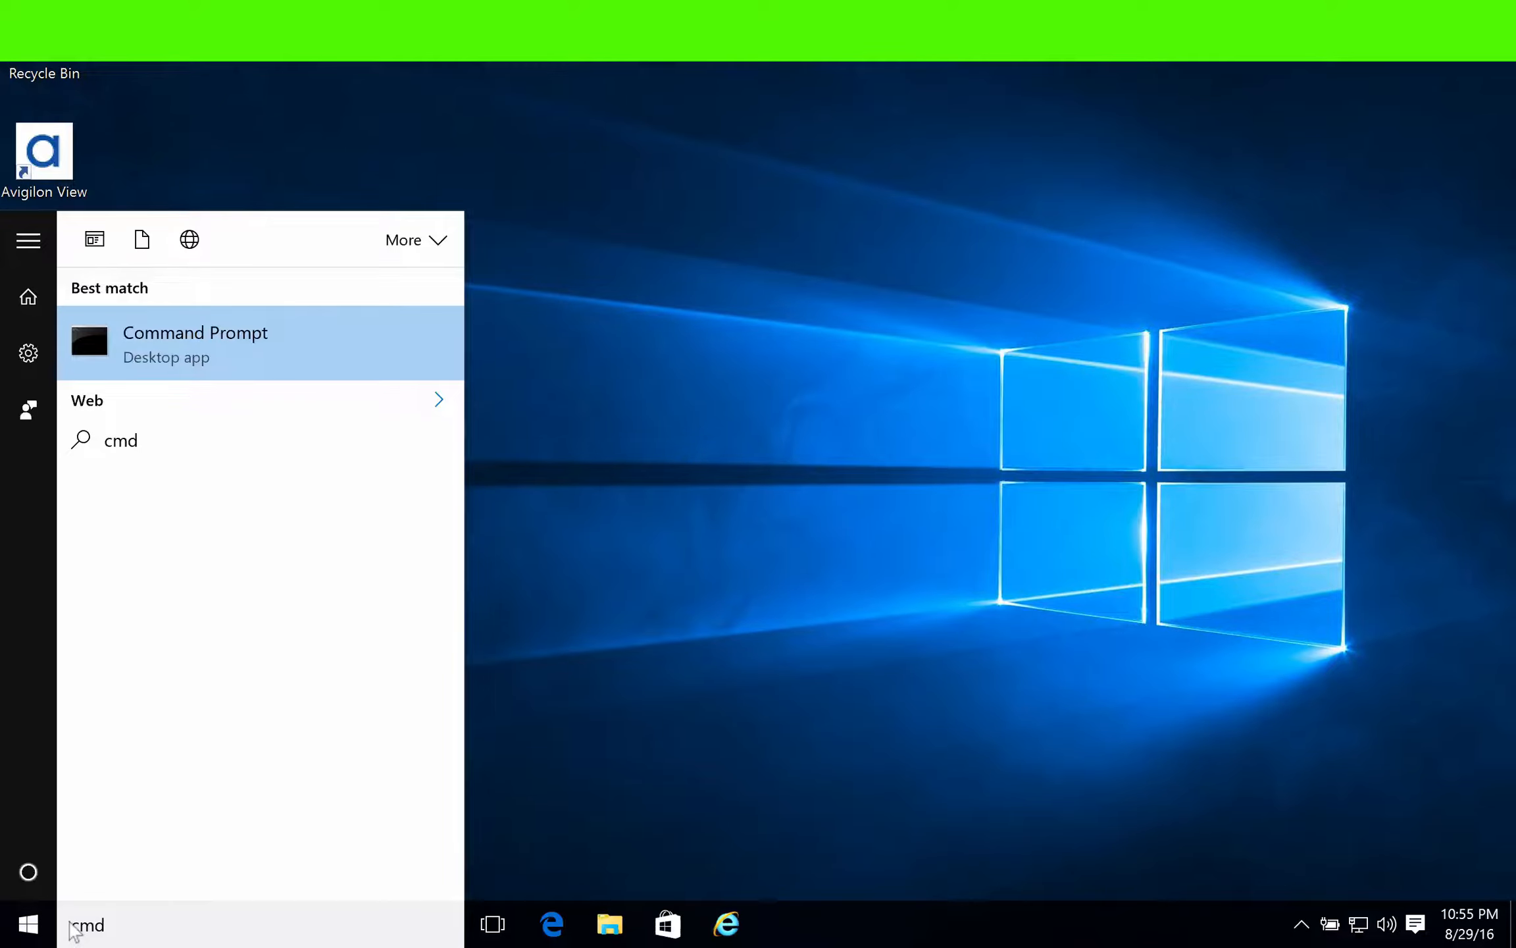
pyautogui.press('Return')
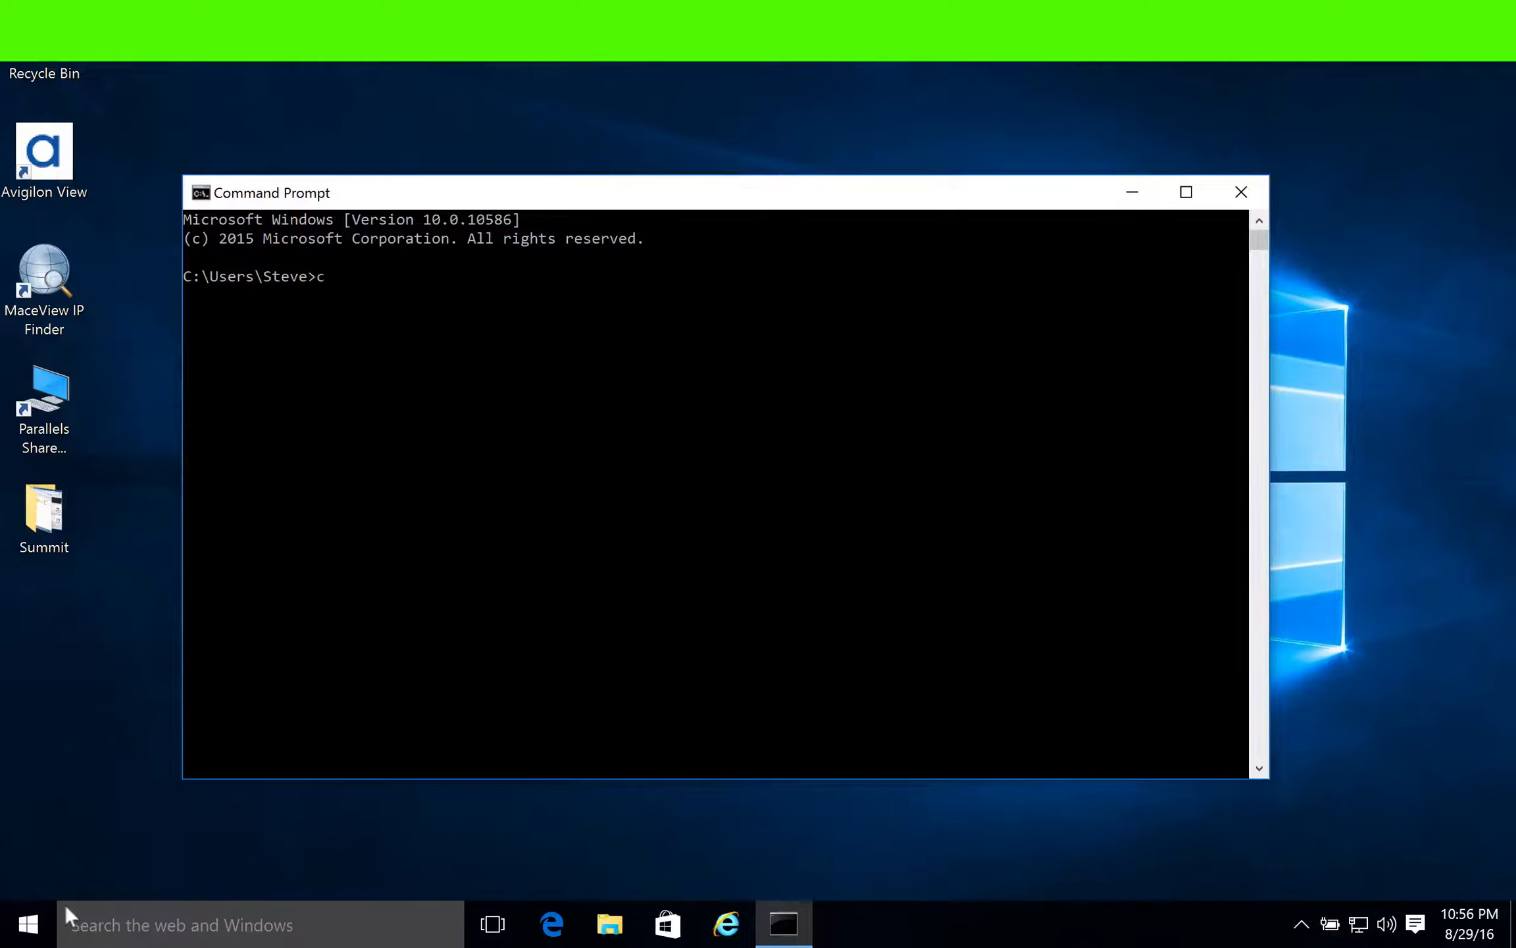
# - Run ipconfig /all and find the network adapter's default gateway address in the output
pyautogui.write('ipconfig/all')
pyautogui.press('Return')
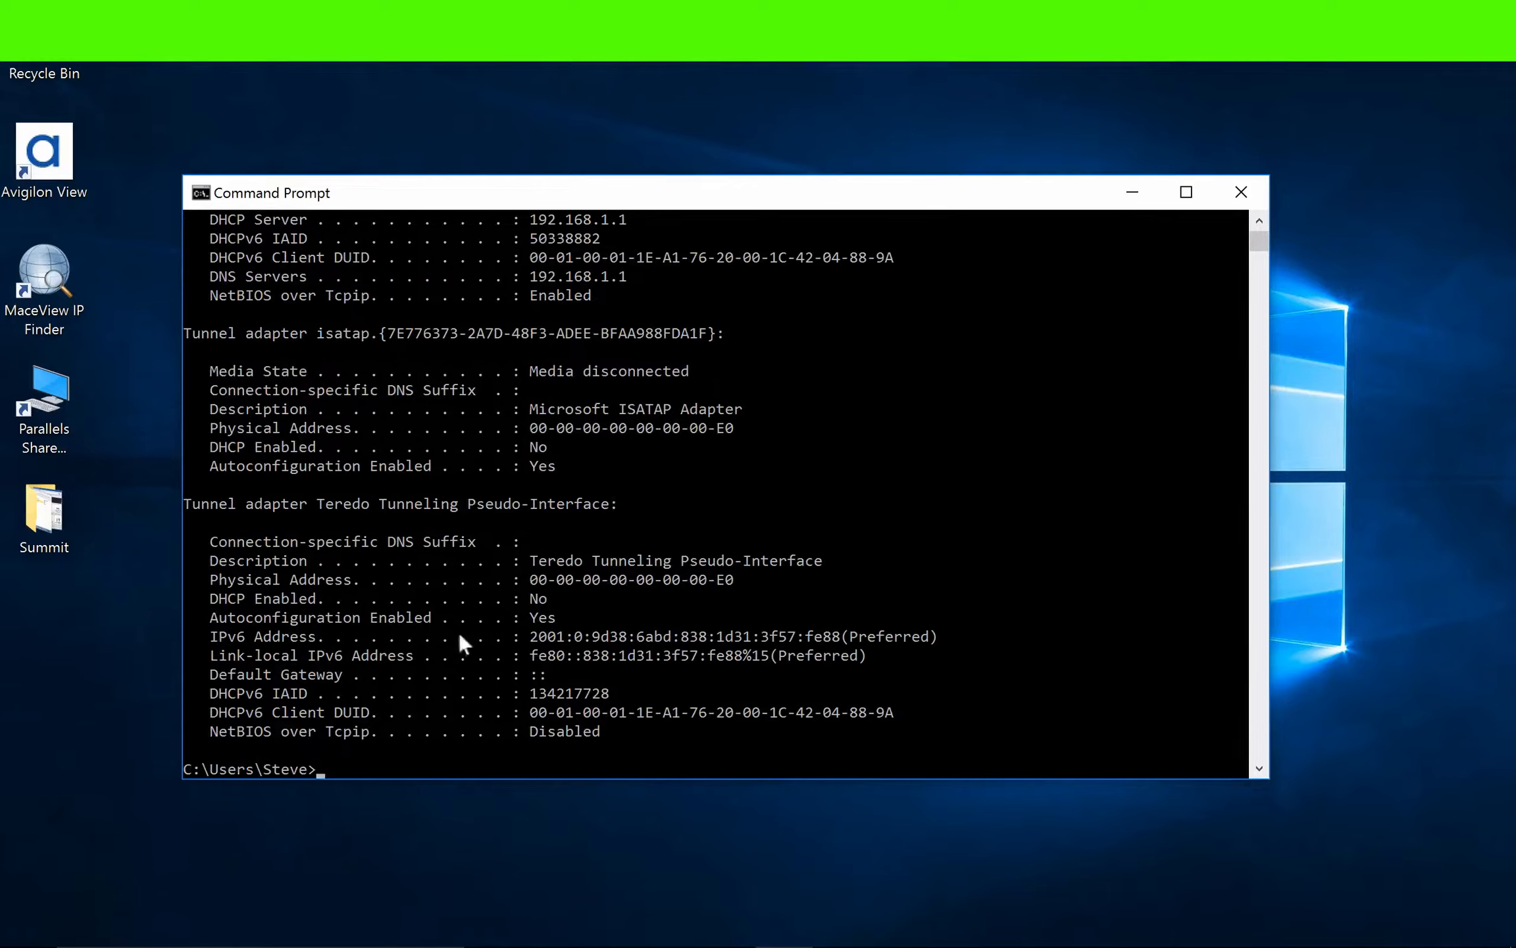
pyautogui.scroll(2, 564, 377)
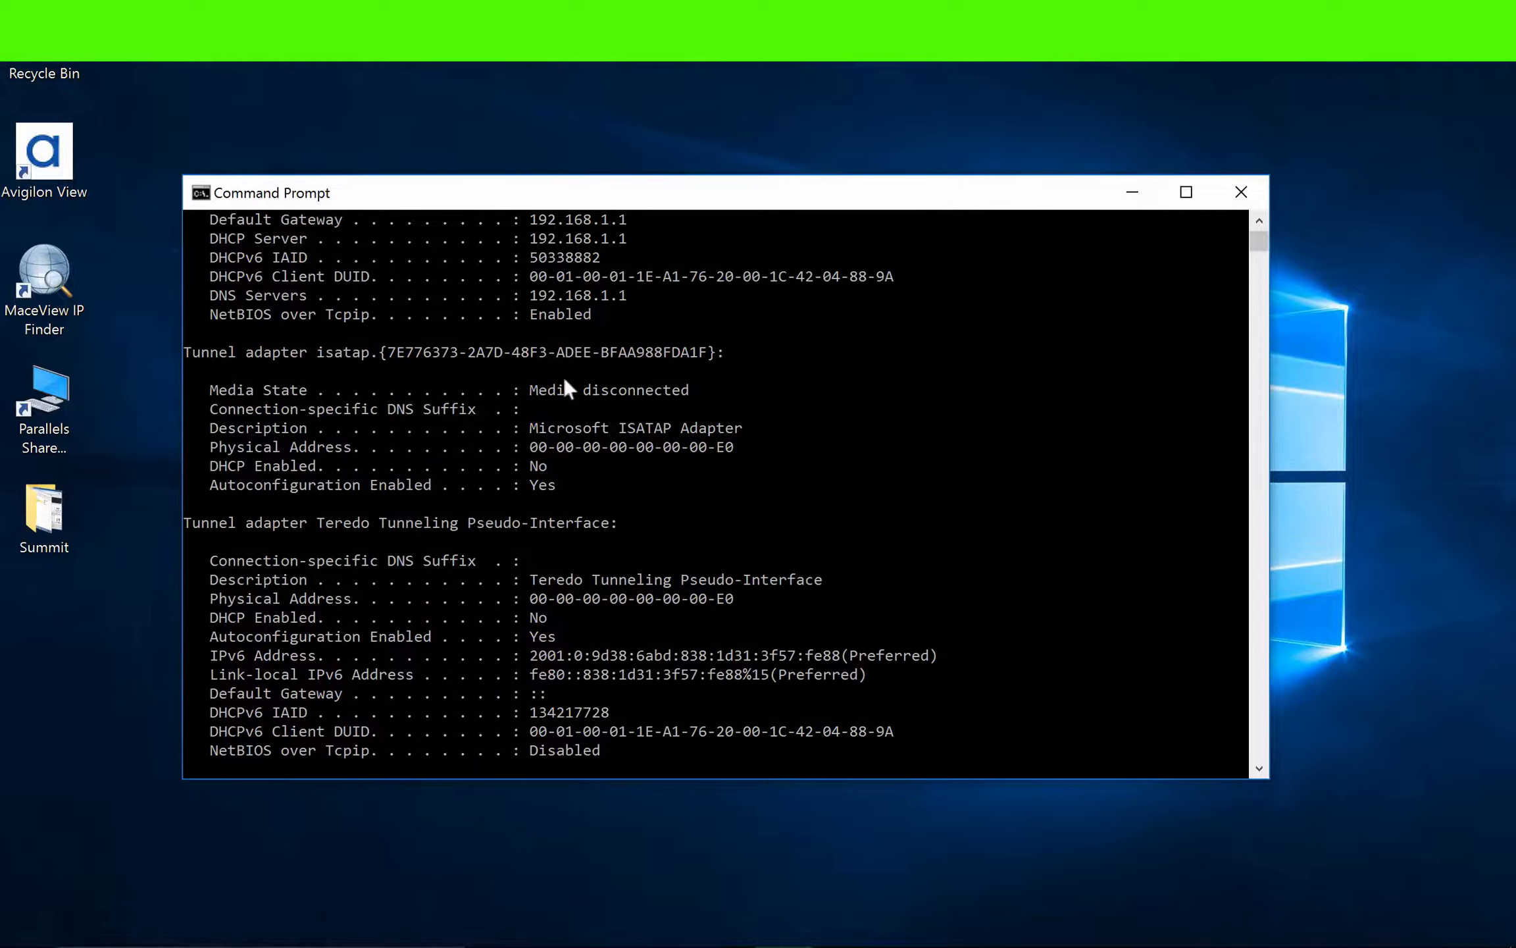
pyautogui.scroll(2, 564, 376)
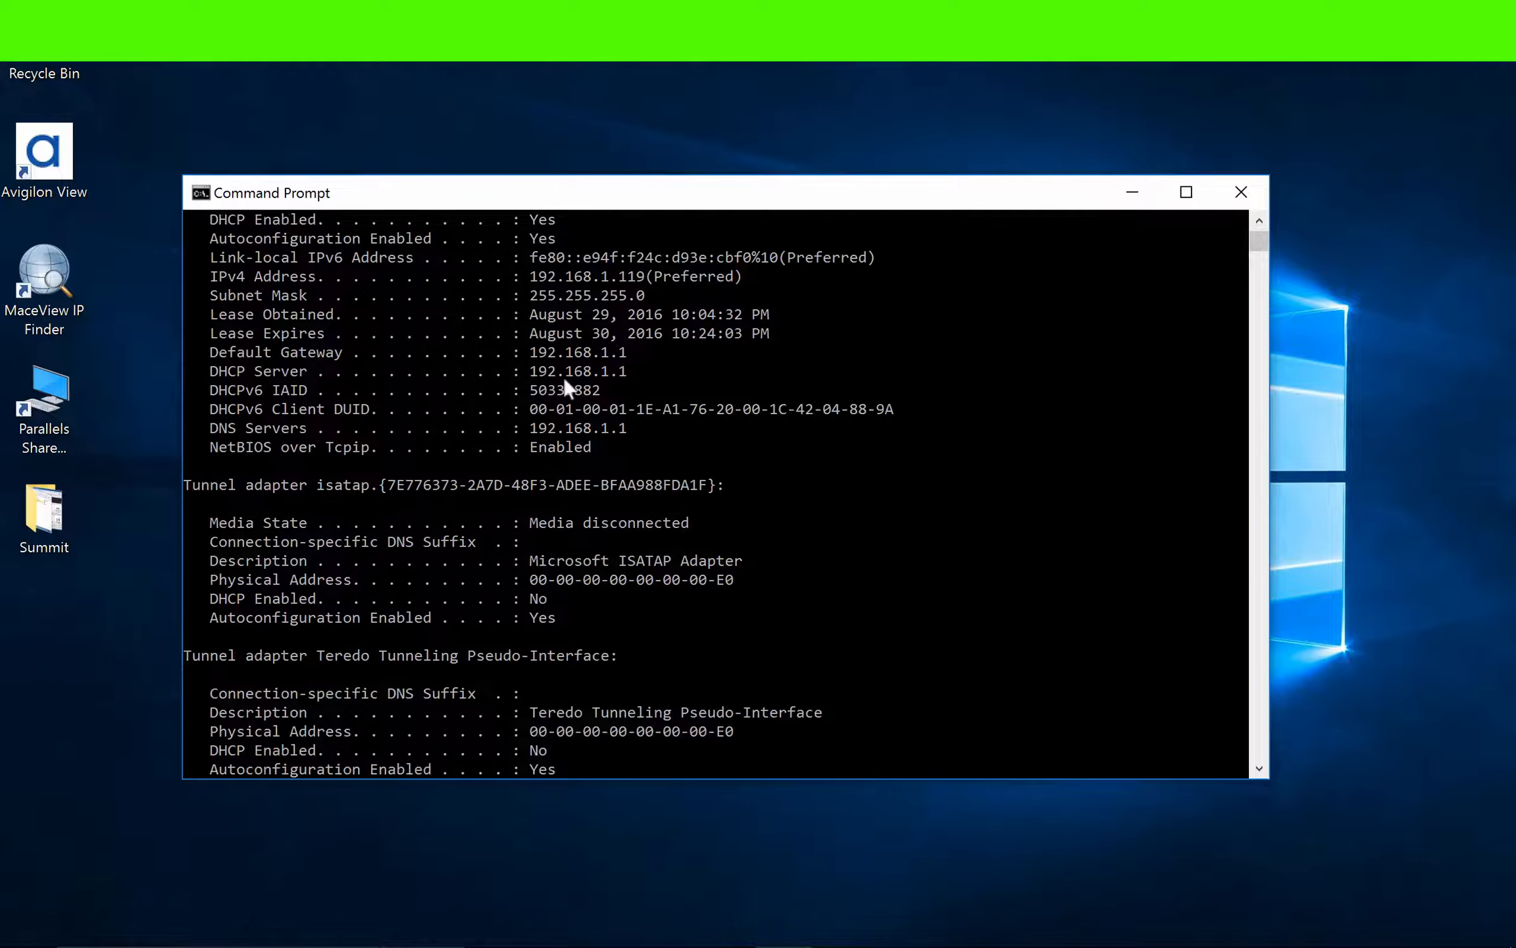
pyautogui.moveTo(624, 356); pyautogui.dragTo(209, 355)
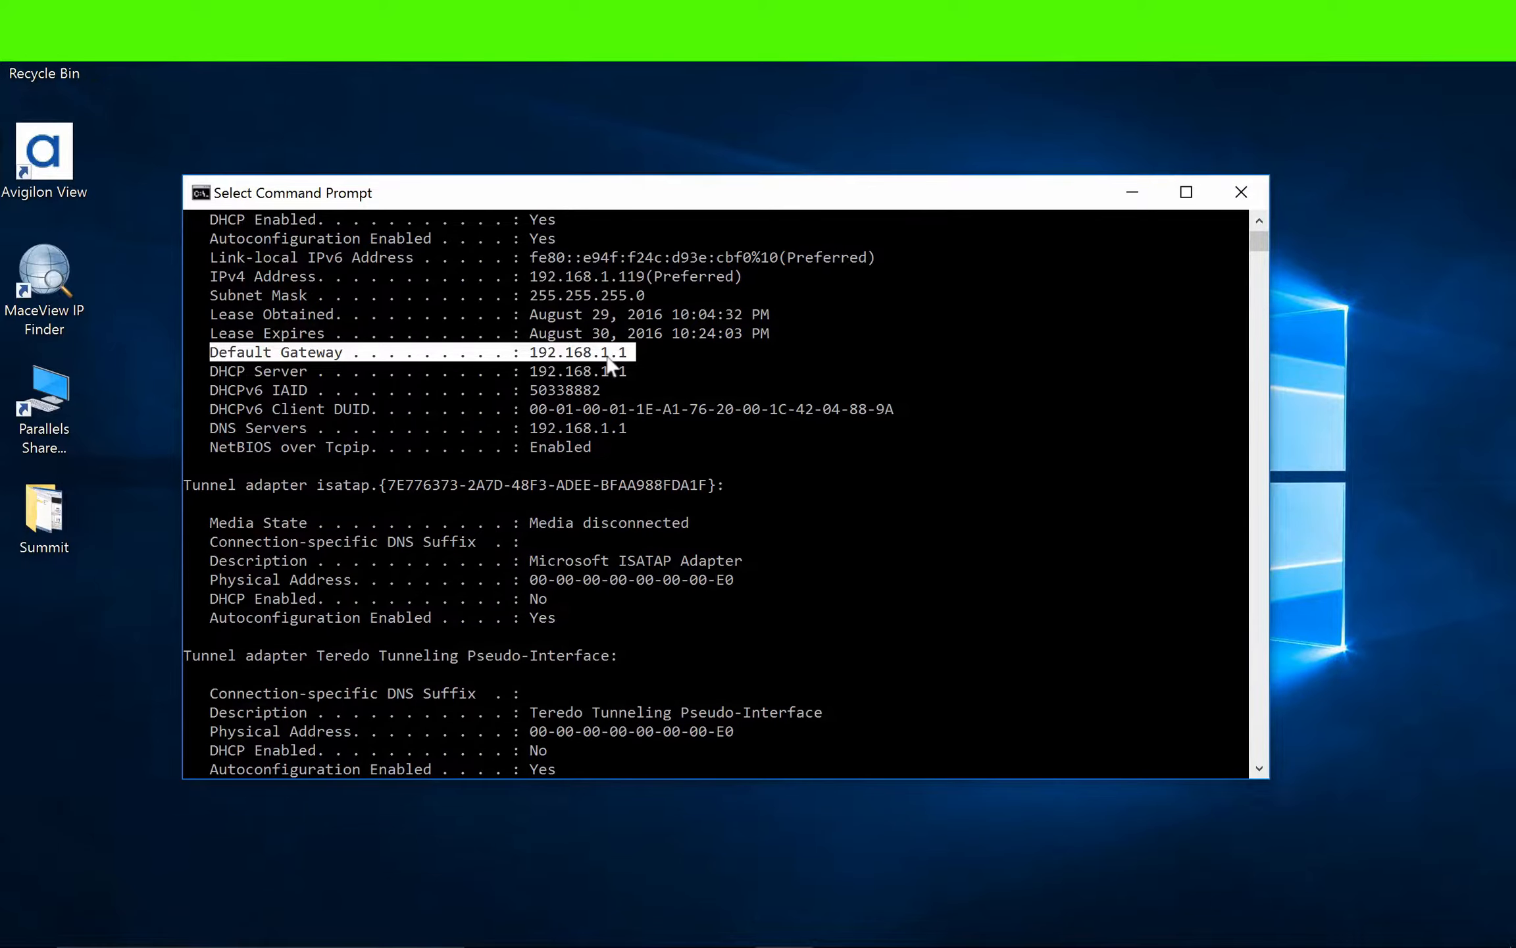
# - Compare the default gateway with the router address in the Mac's network settings, and return to Windows
pyautogui.hotkey('ctrl', 'Left')
pyautogui.click(180, 924)
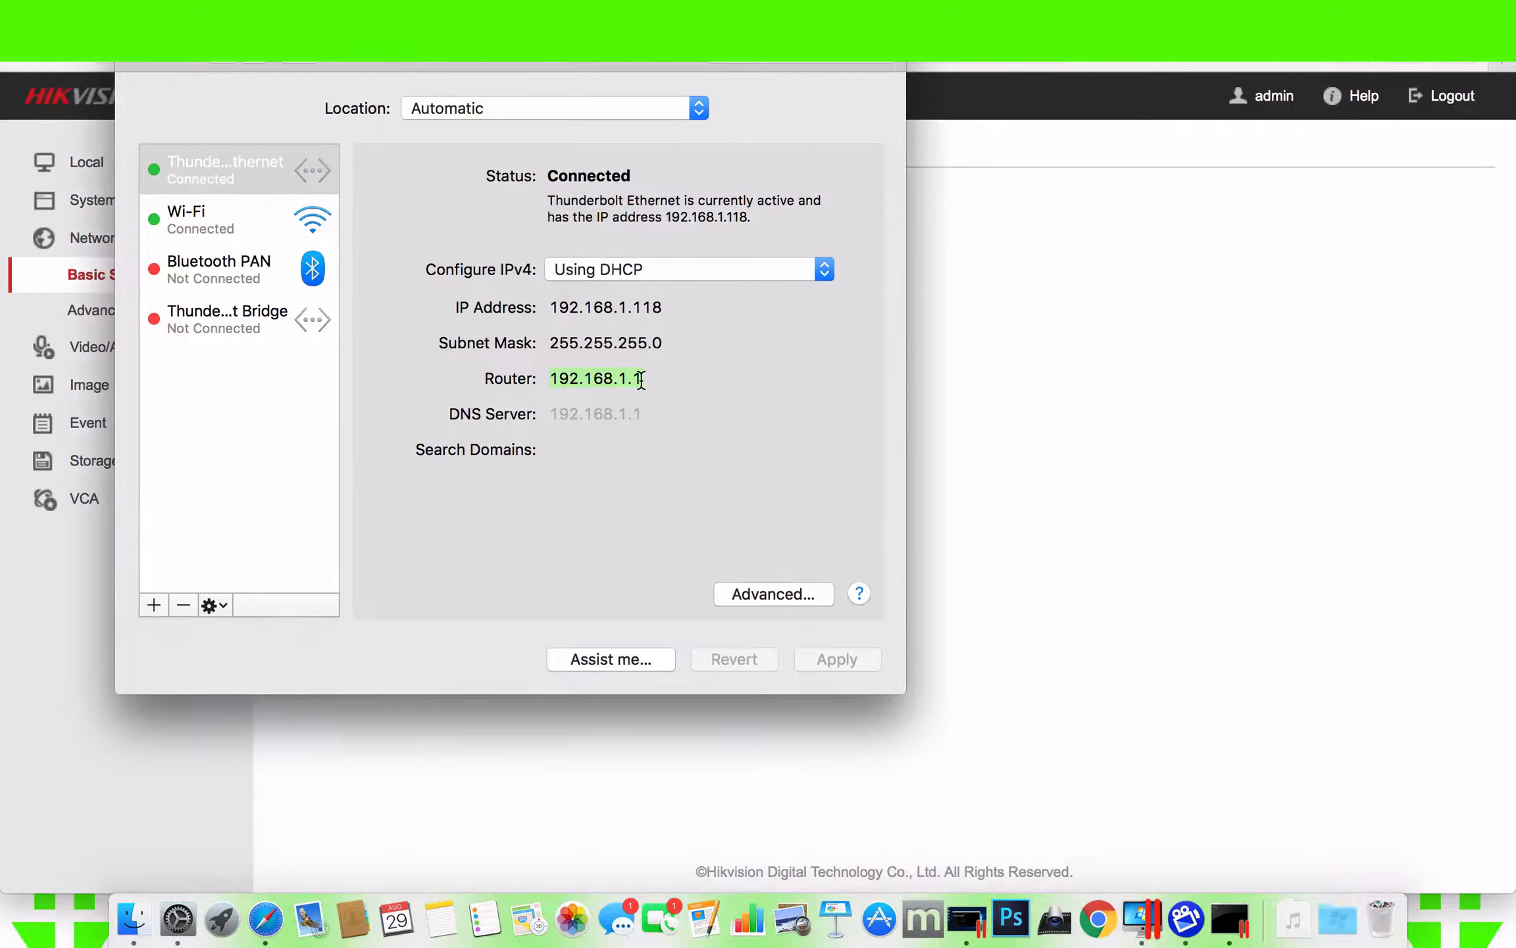
pyautogui.hotkey('ctrl', 'Right')
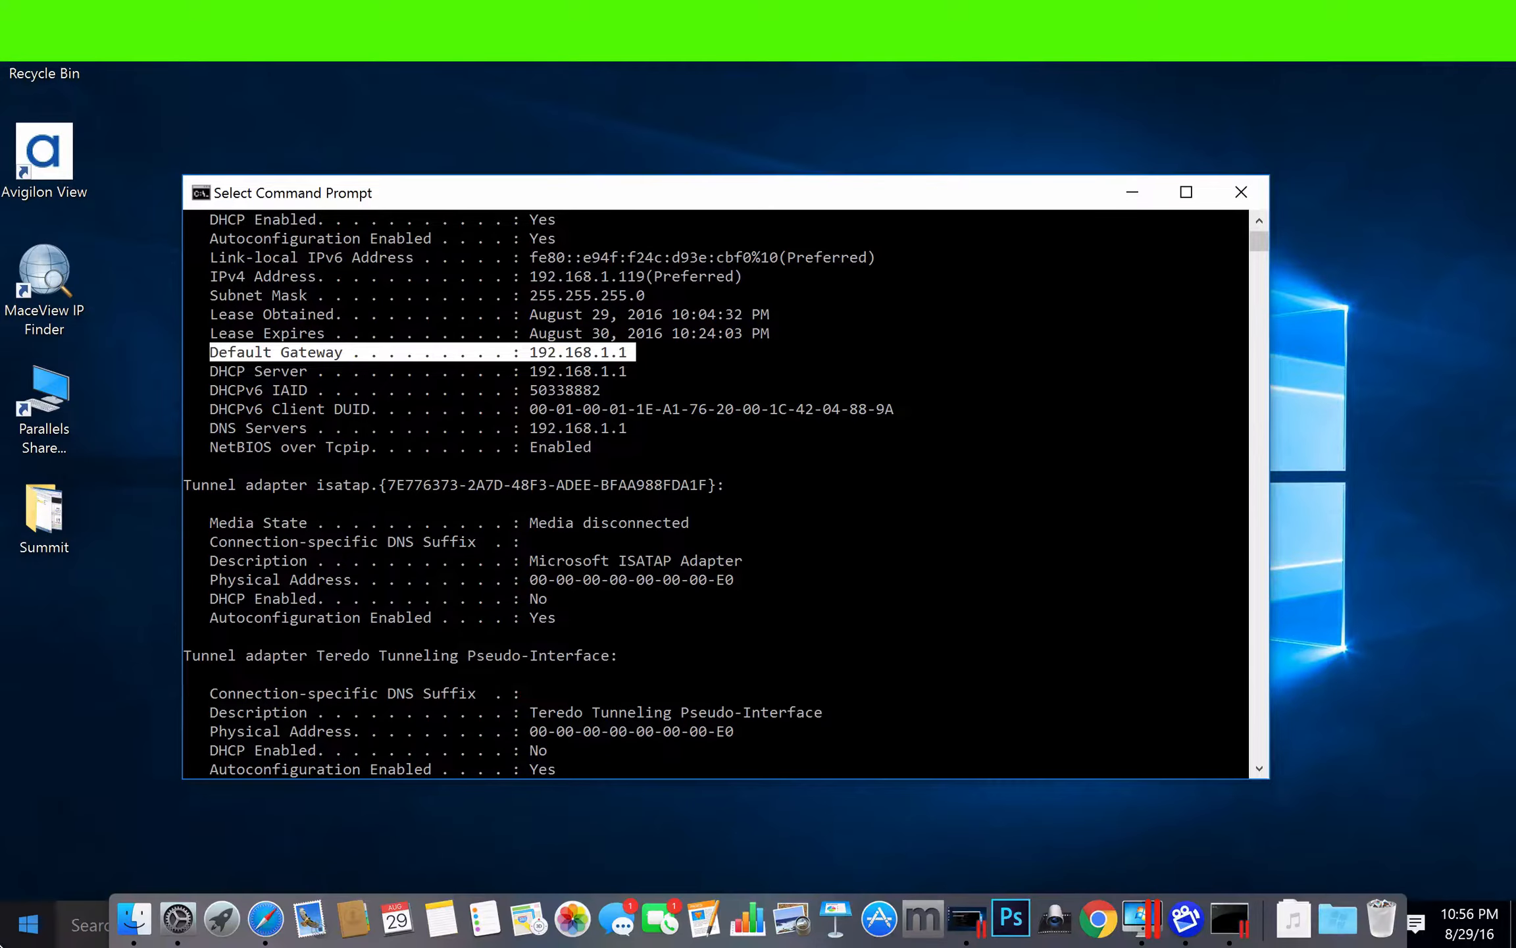
# - Open the router's address 192.168.1.1 in Internet Explorer on Windows
pyautogui.click(16, 940)
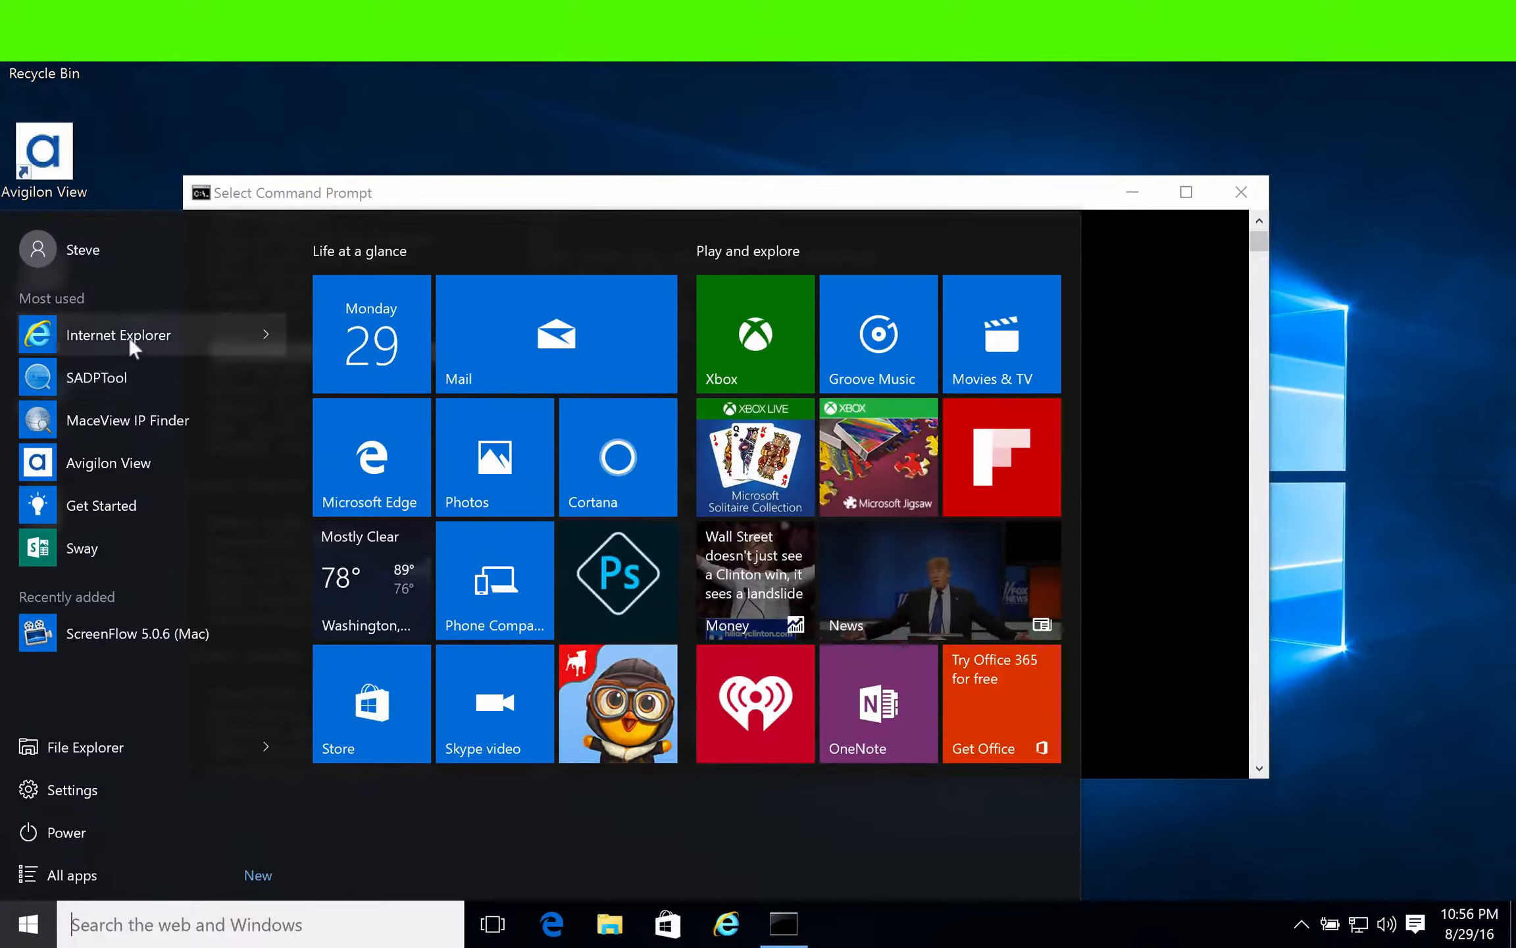
pyautogui.click(129, 337)
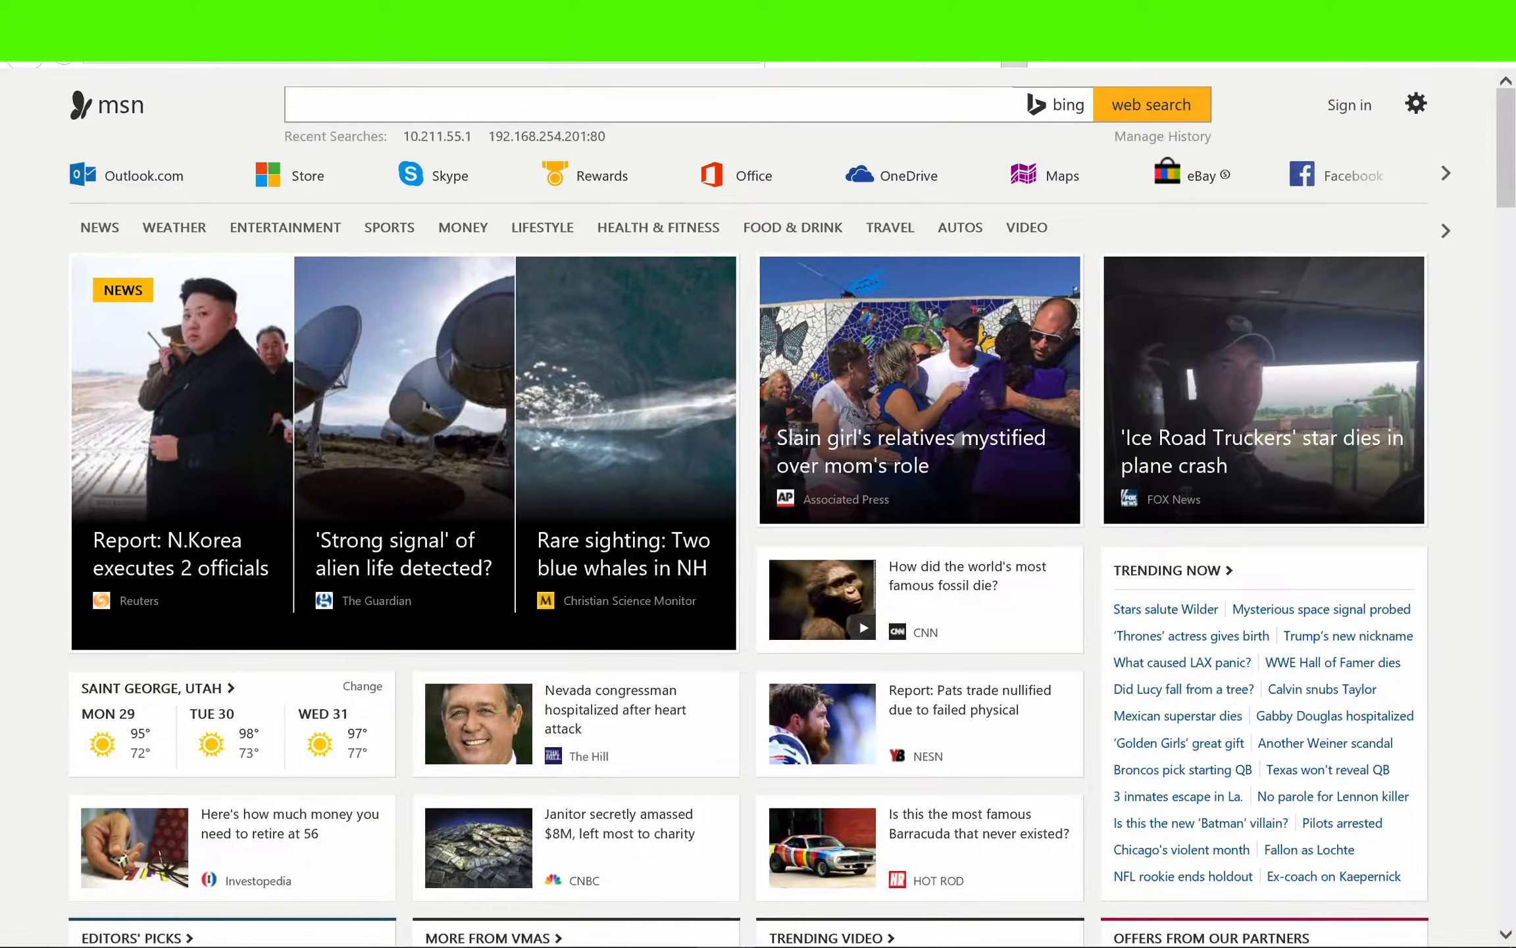
pyautogui.write('192')
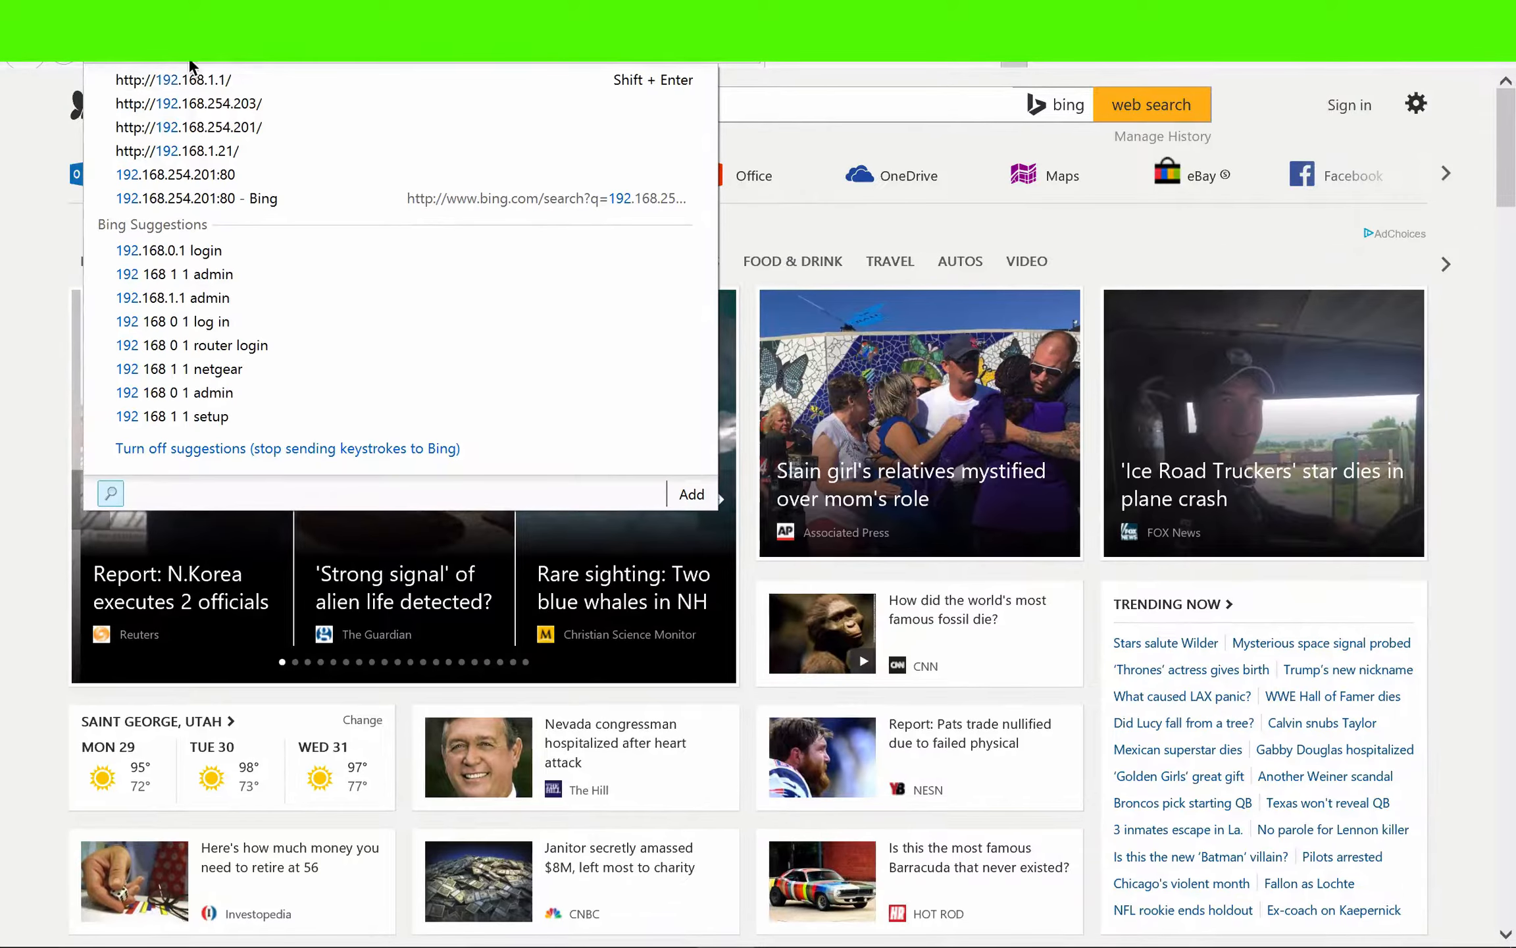
pyautogui.click(294, 80)
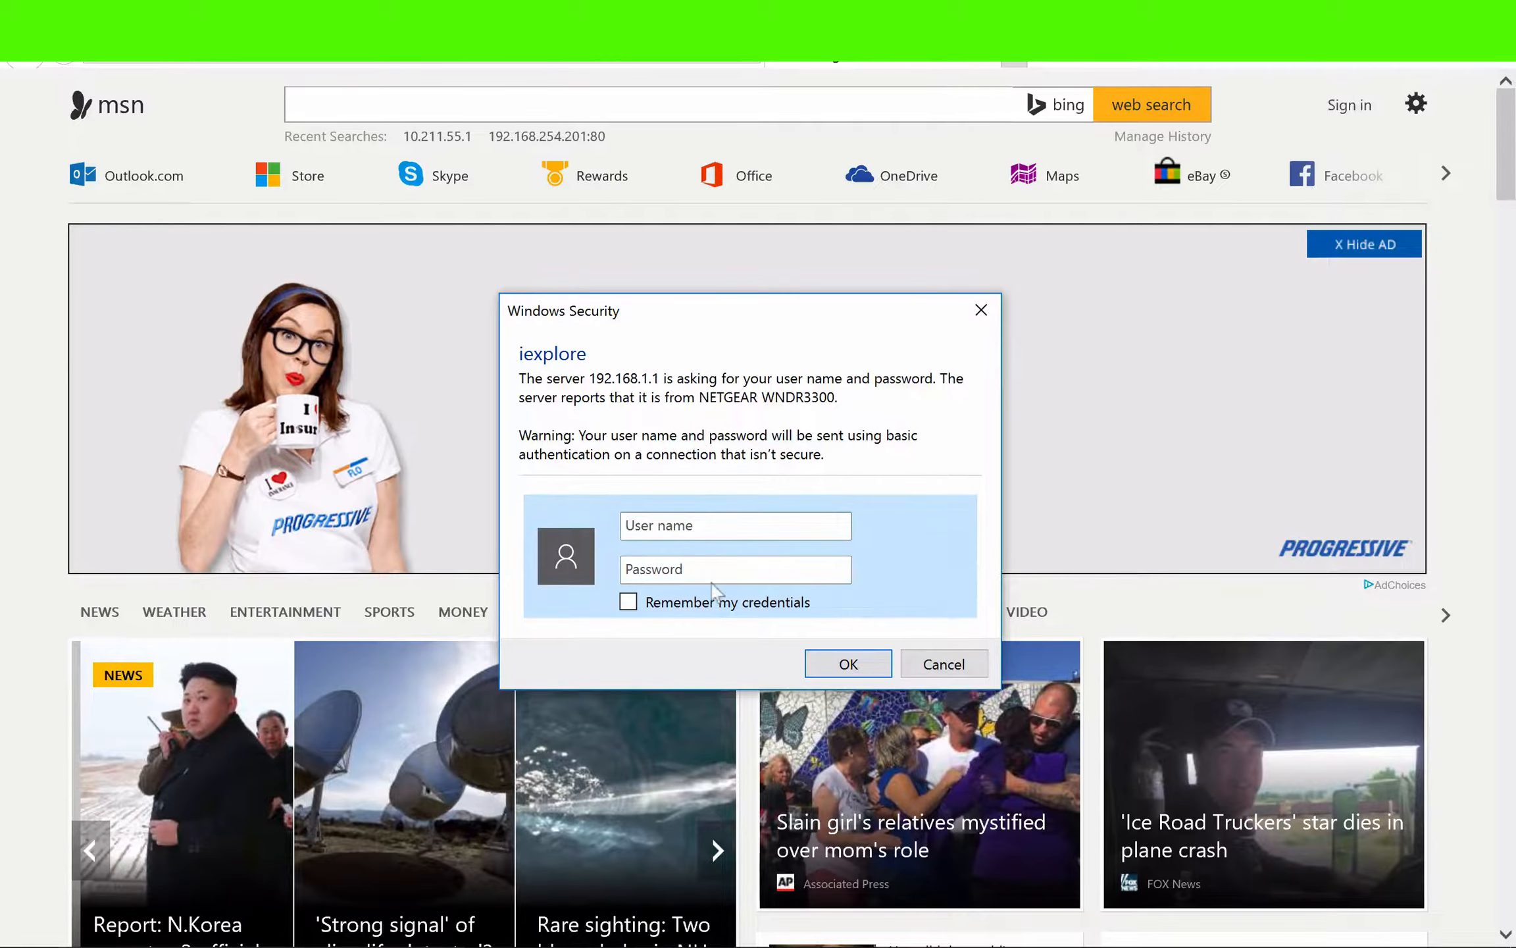
# - Sign in to the NETGEAR router with the user name admin and the account password
pyautogui.write('admin')
pyautogui.press('Tab')
pyautogui.write('pa')
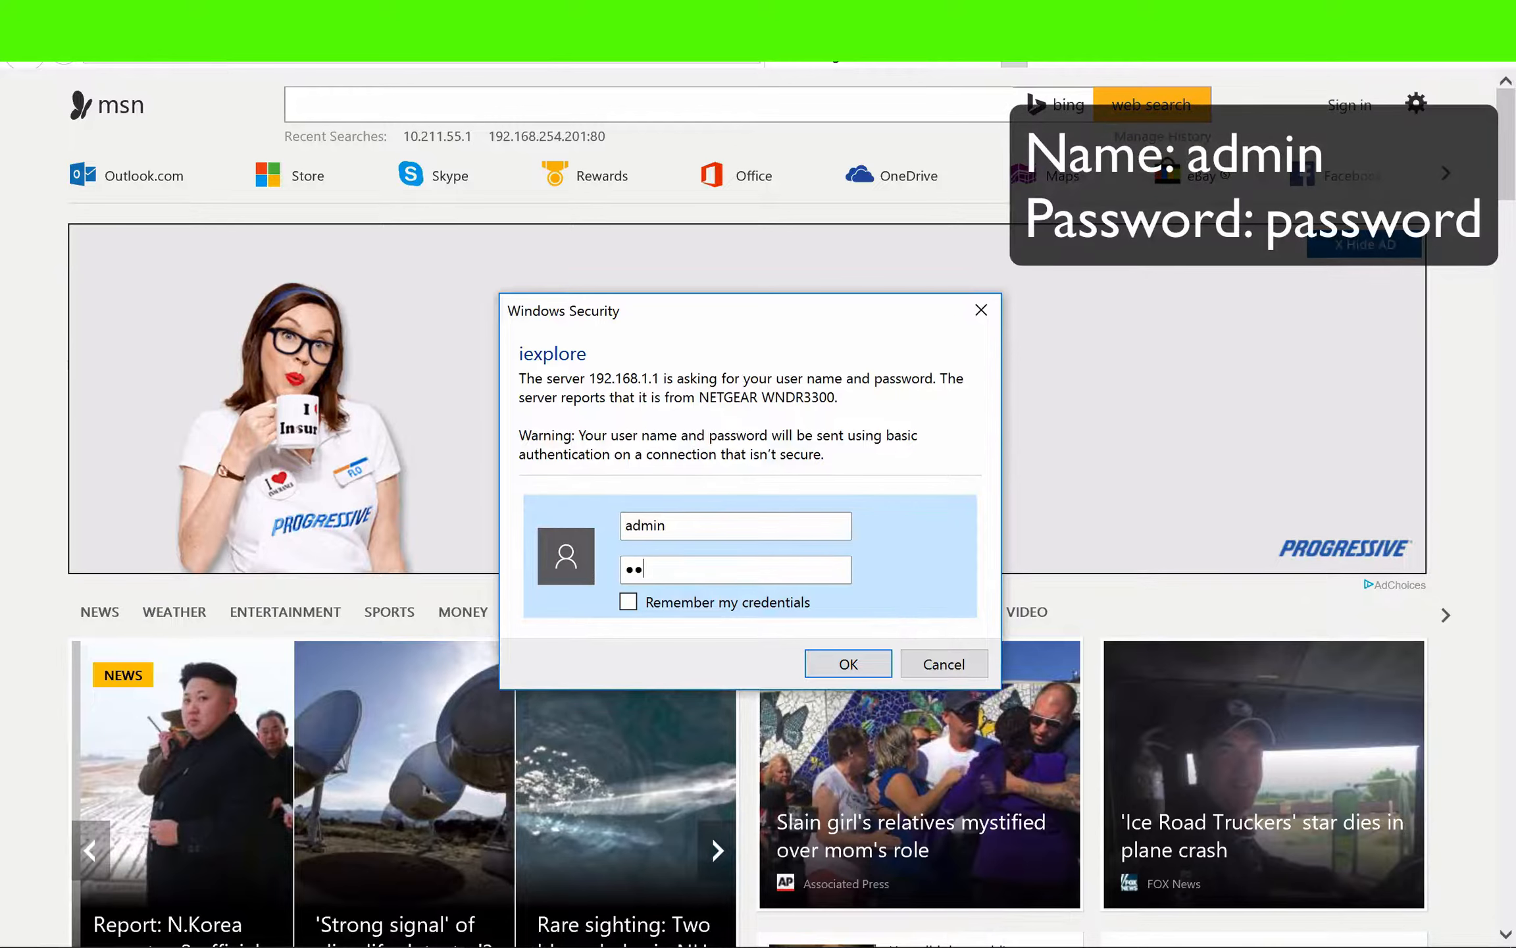
pyautogui.write('ssword')
pyautogui.press('Return')
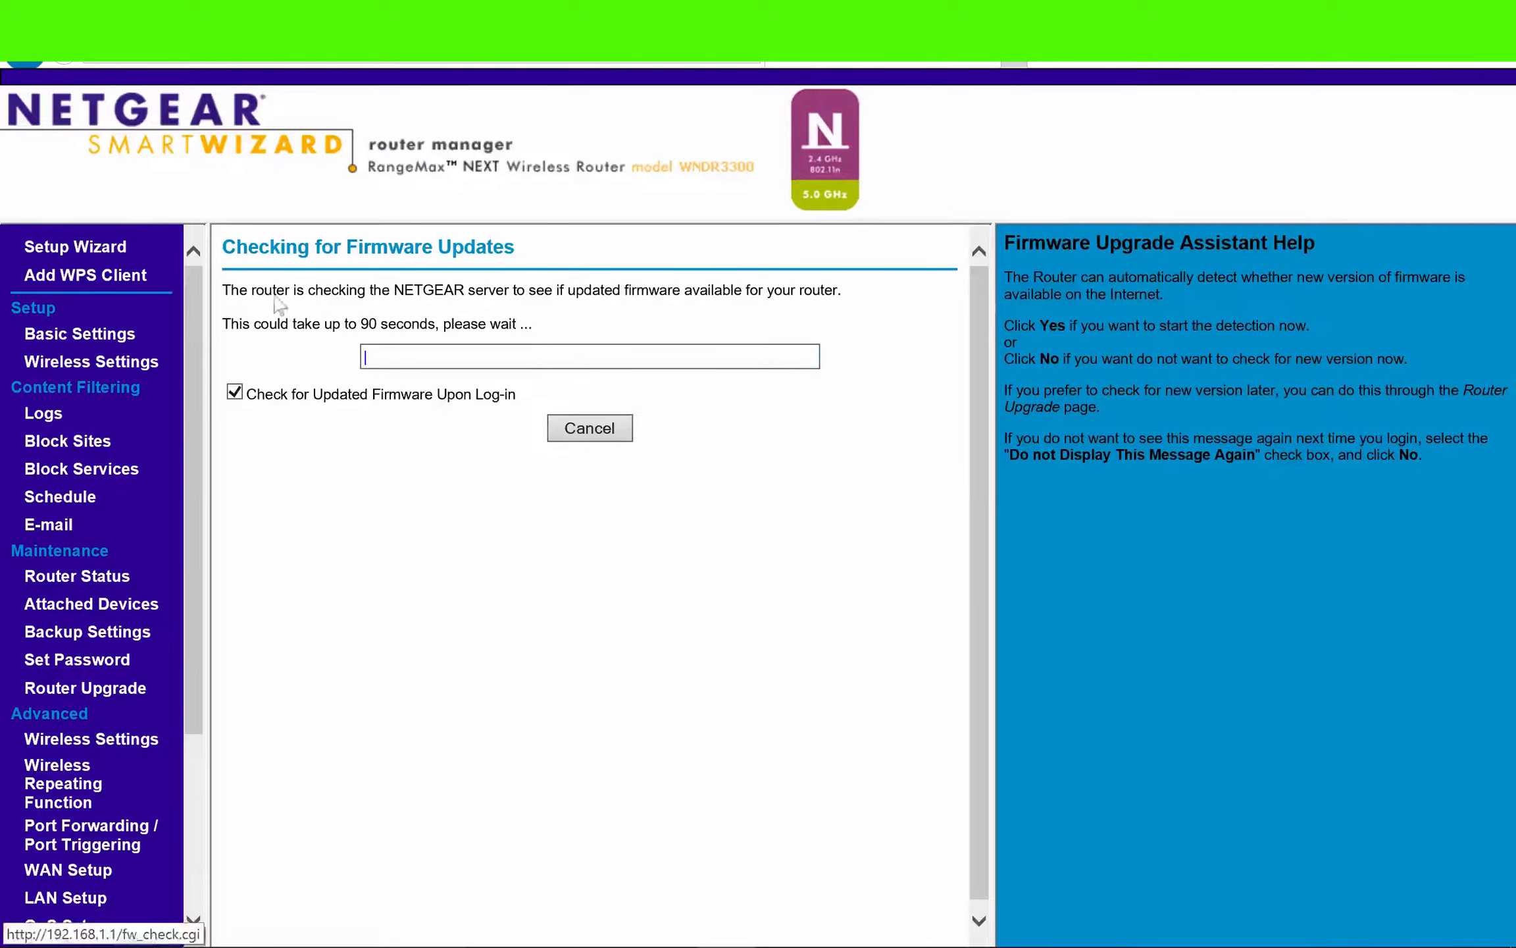
# - Open the router's port forwarding settings and start adding another custom service
pyautogui.scroll(-5, 84, 435)
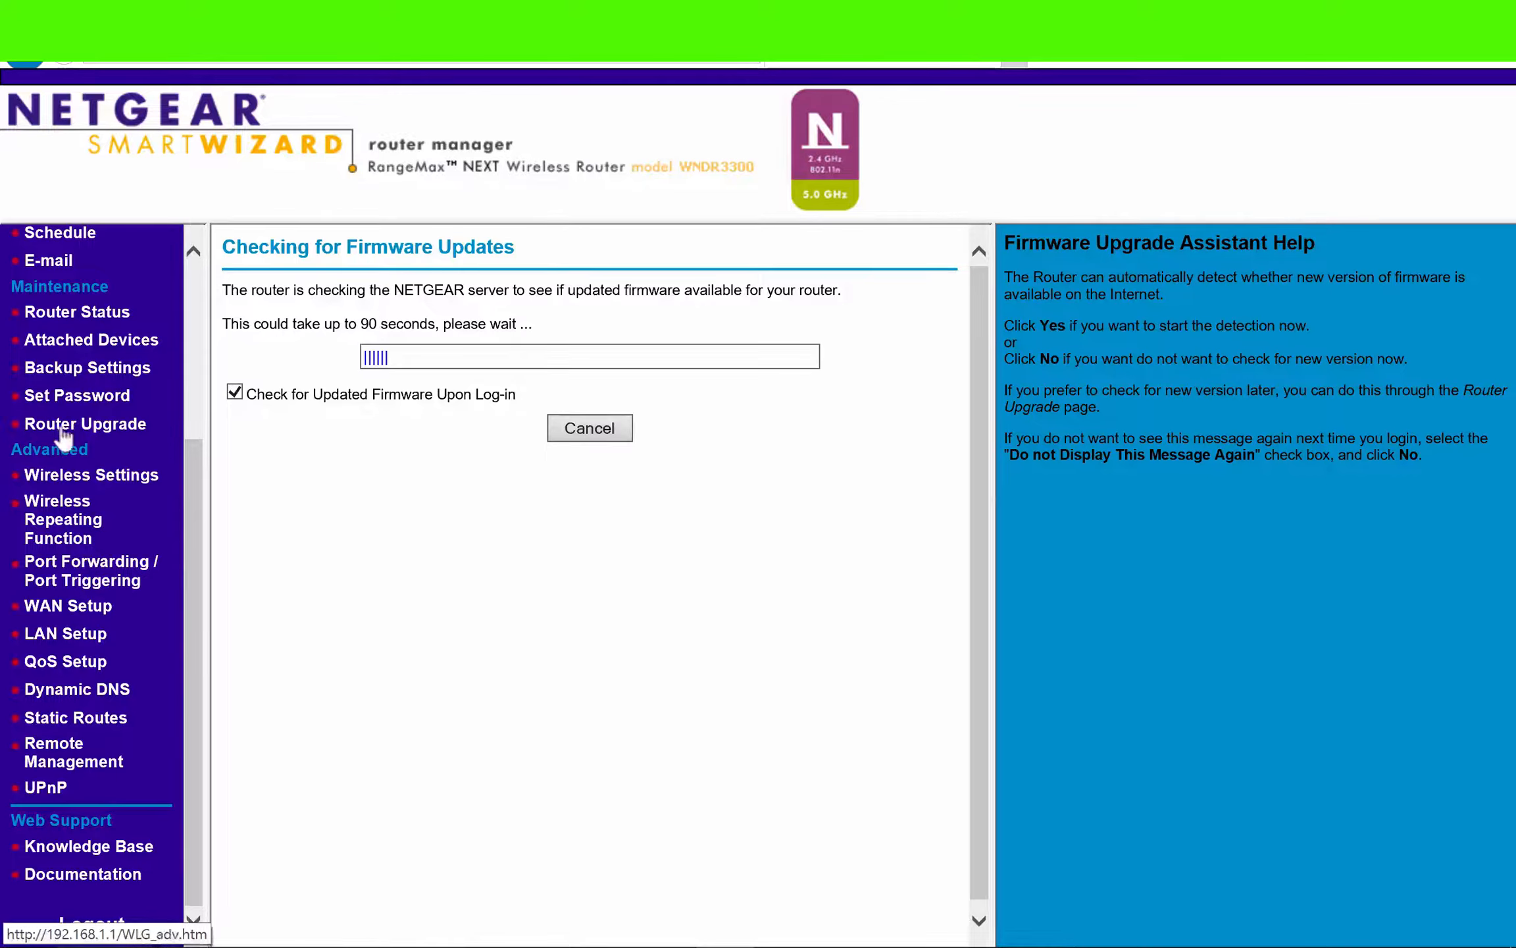
pyautogui.click(71, 574)
pyautogui.scroll(-1, 449, 615)
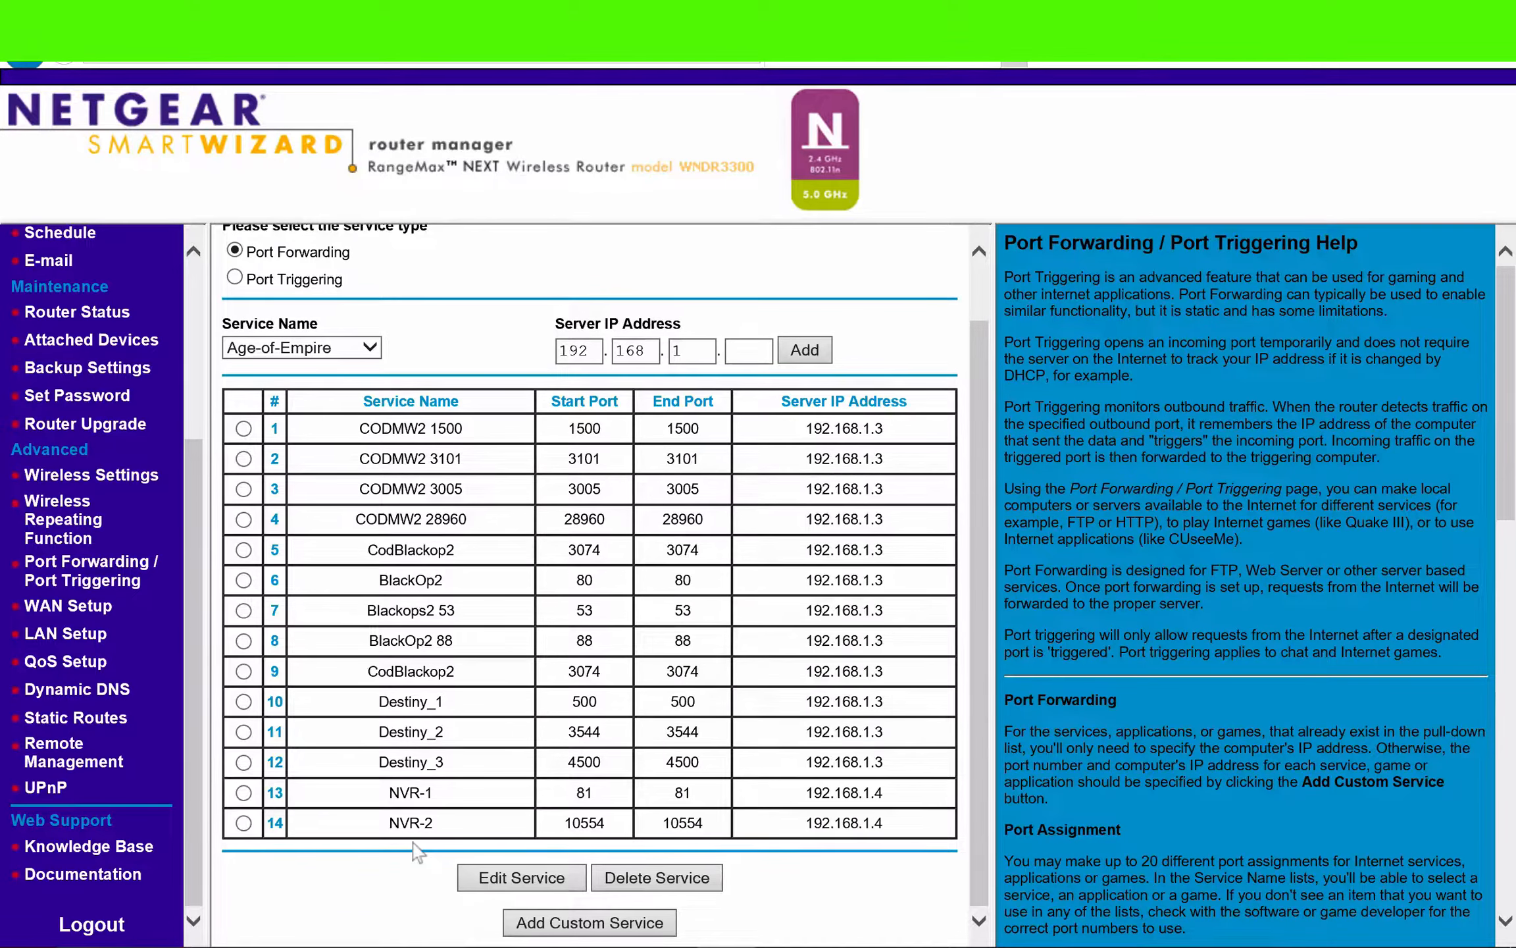
pyautogui.click(565, 922)
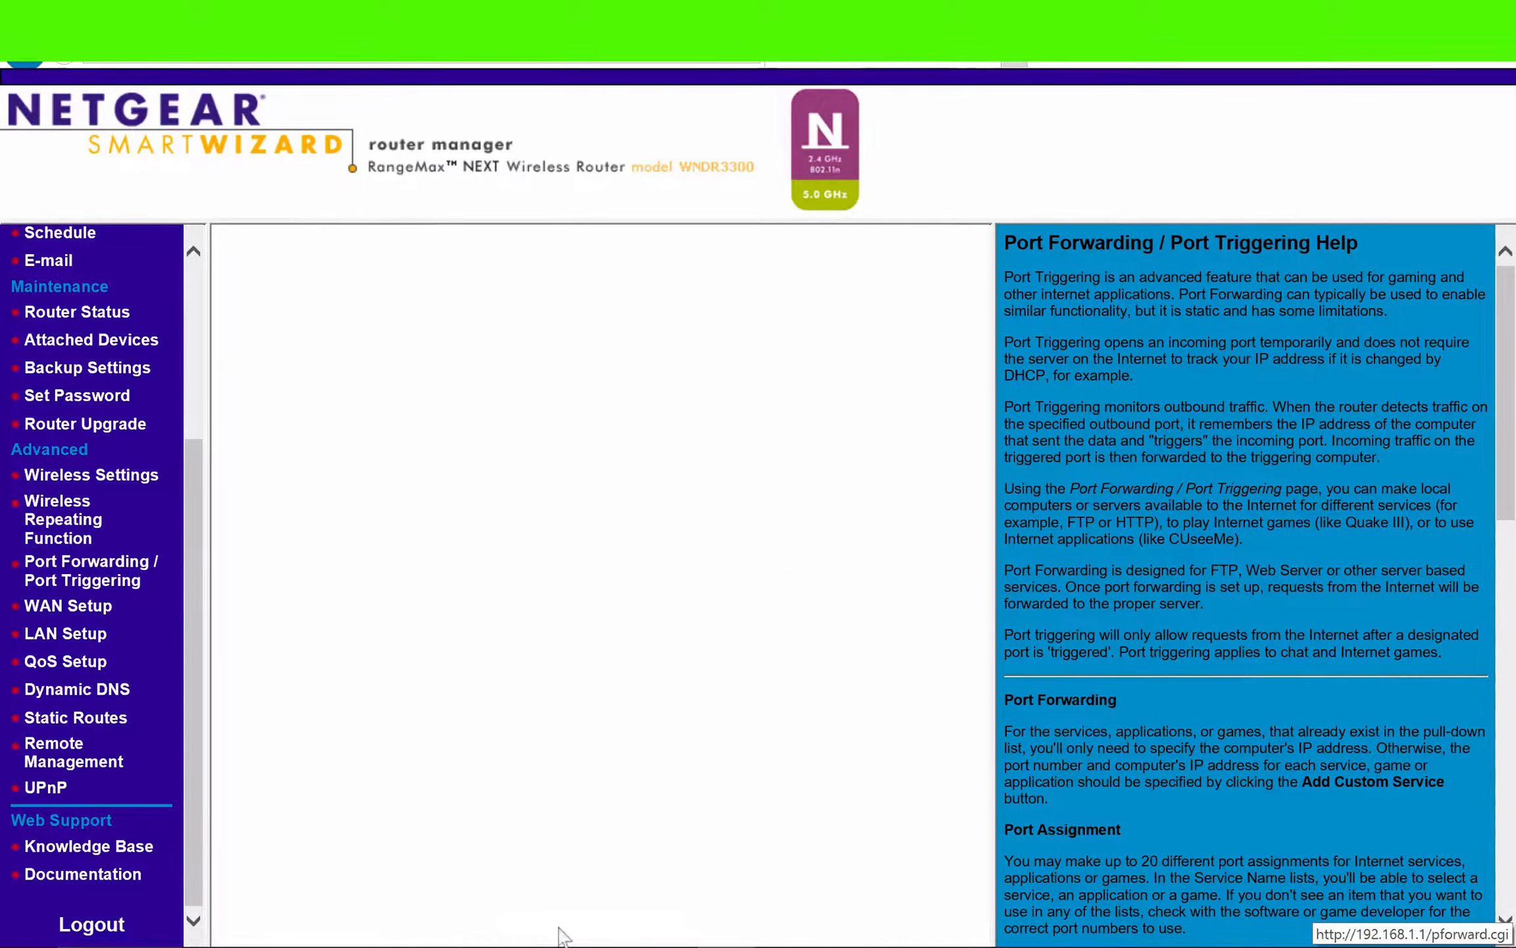
# - Enter NVR as the new custom service's name and go to its starting port
pyautogui.click(562, 290)
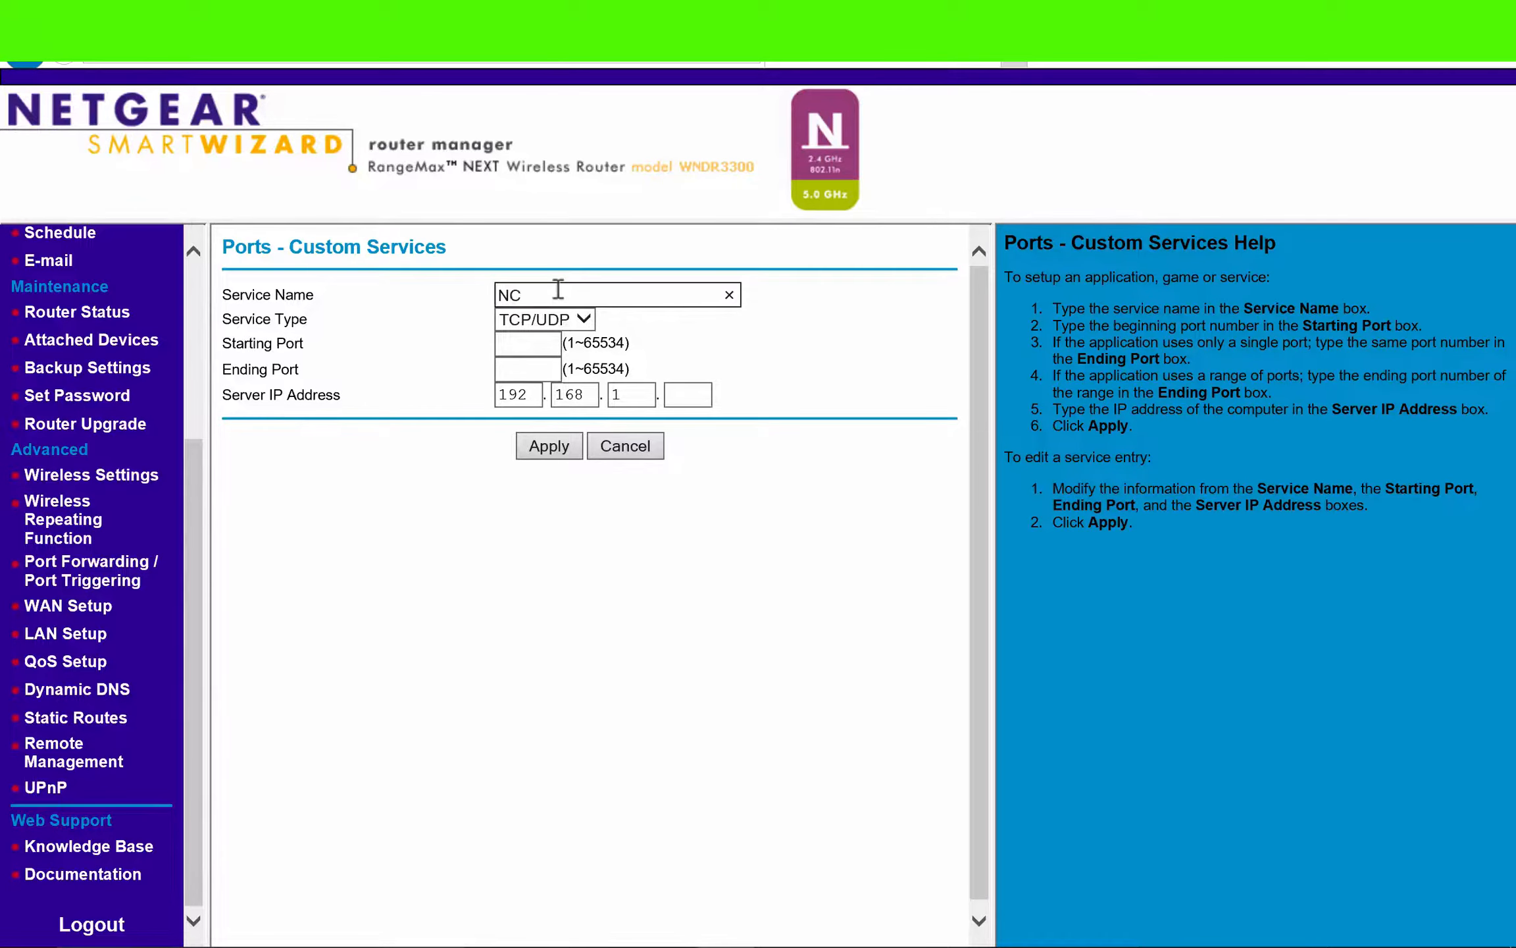
pyautogui.write('NVR-3')
pyautogui.click(547, 342)
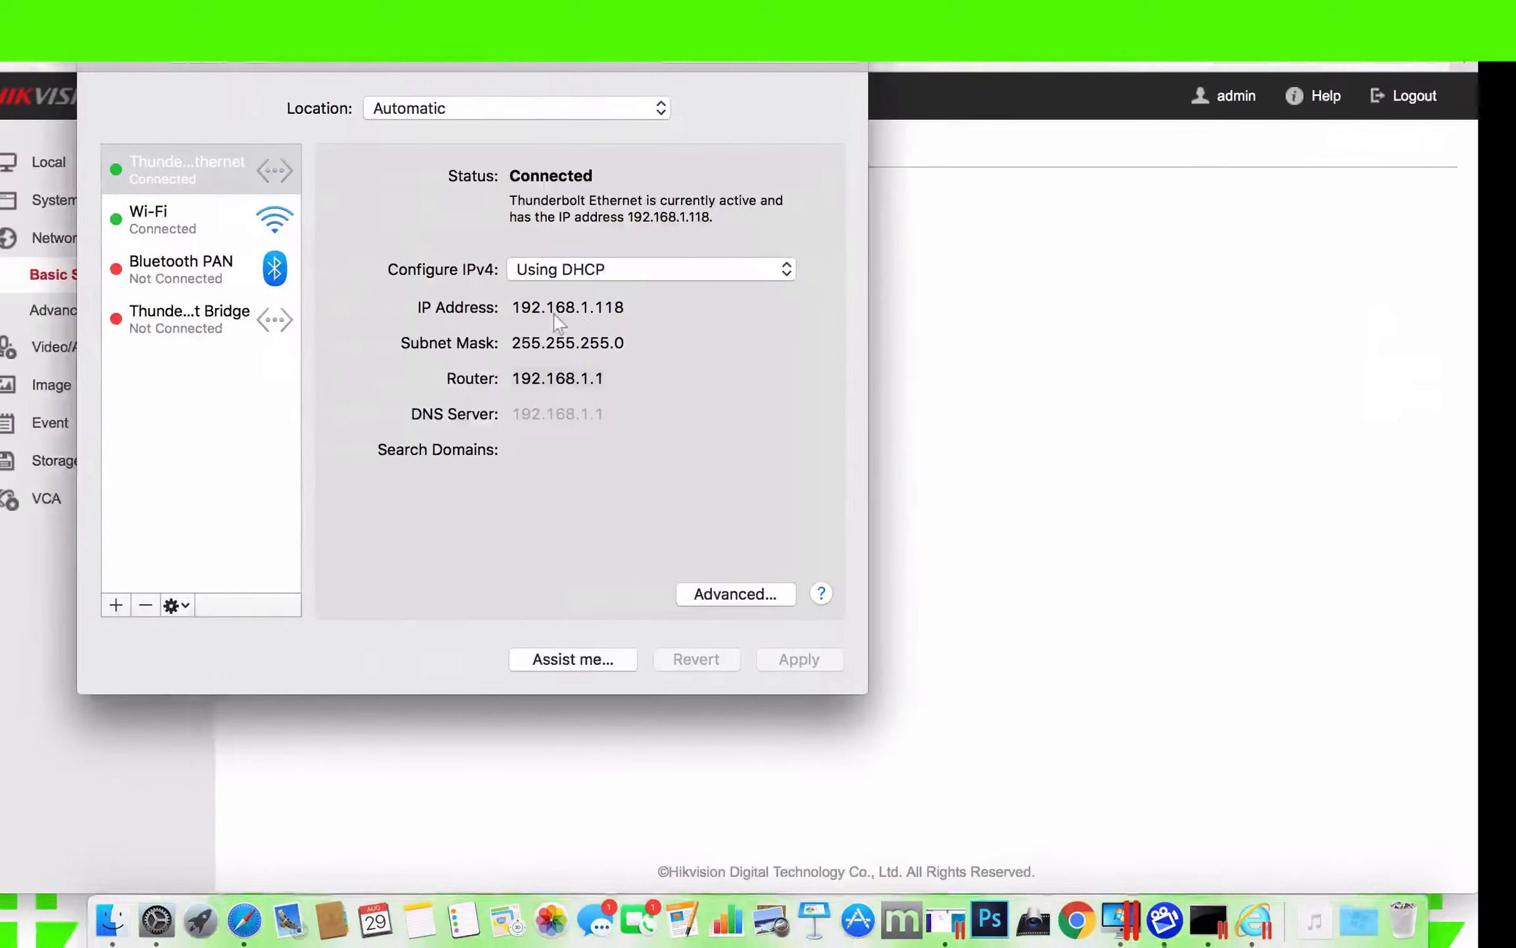
# - Set both the starting and ending port of the NVR-3 custom service to 443
pyautogui.click(947, 357)
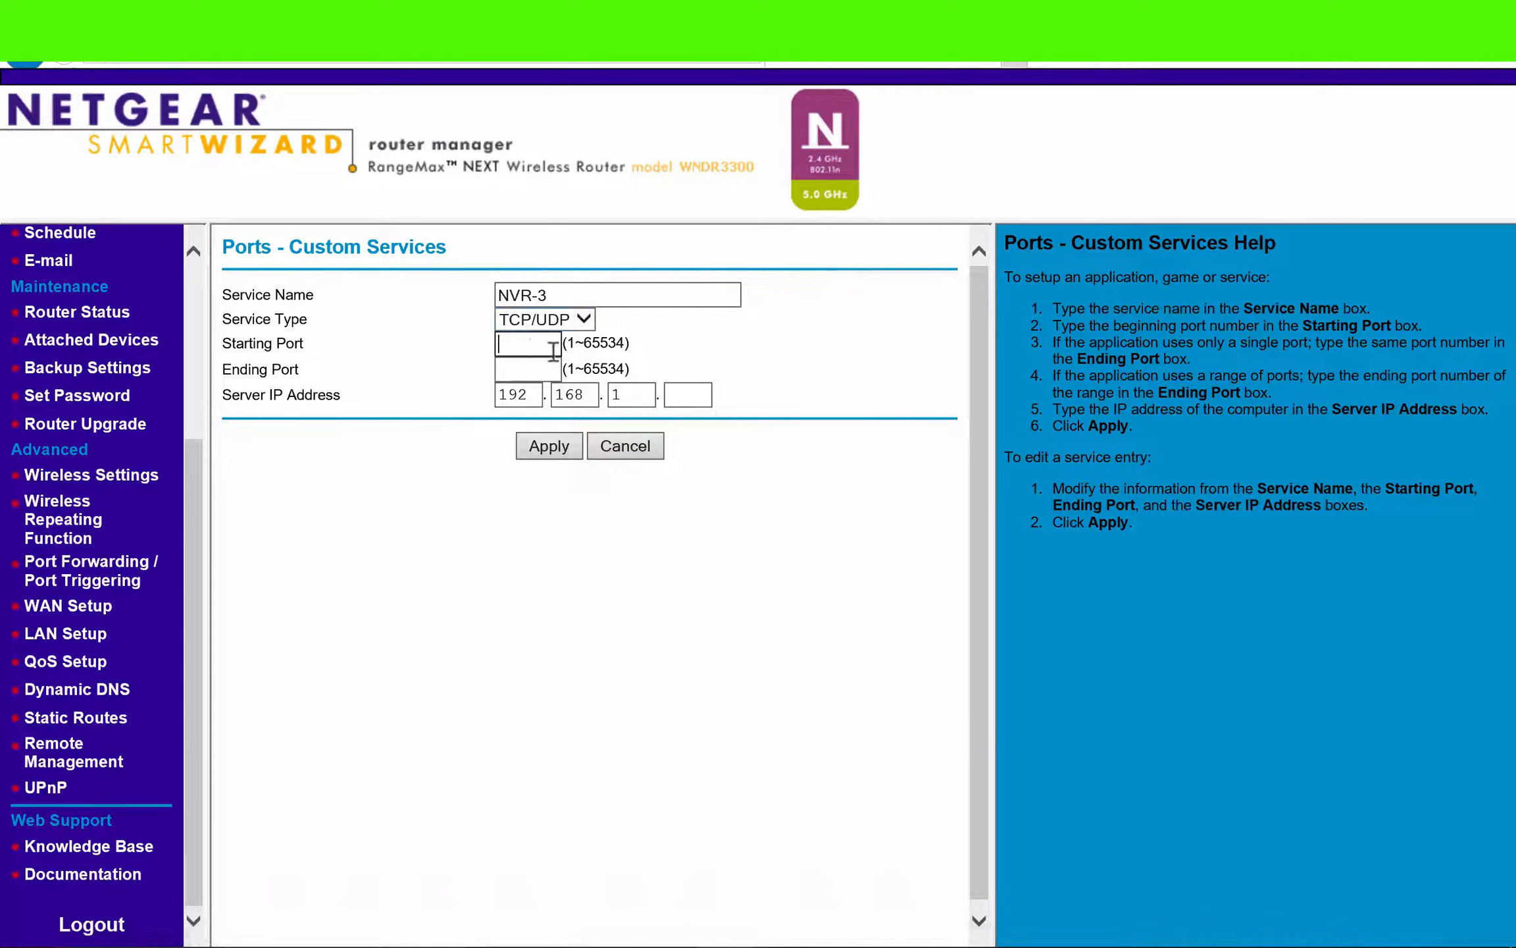
pyautogui.write('443')
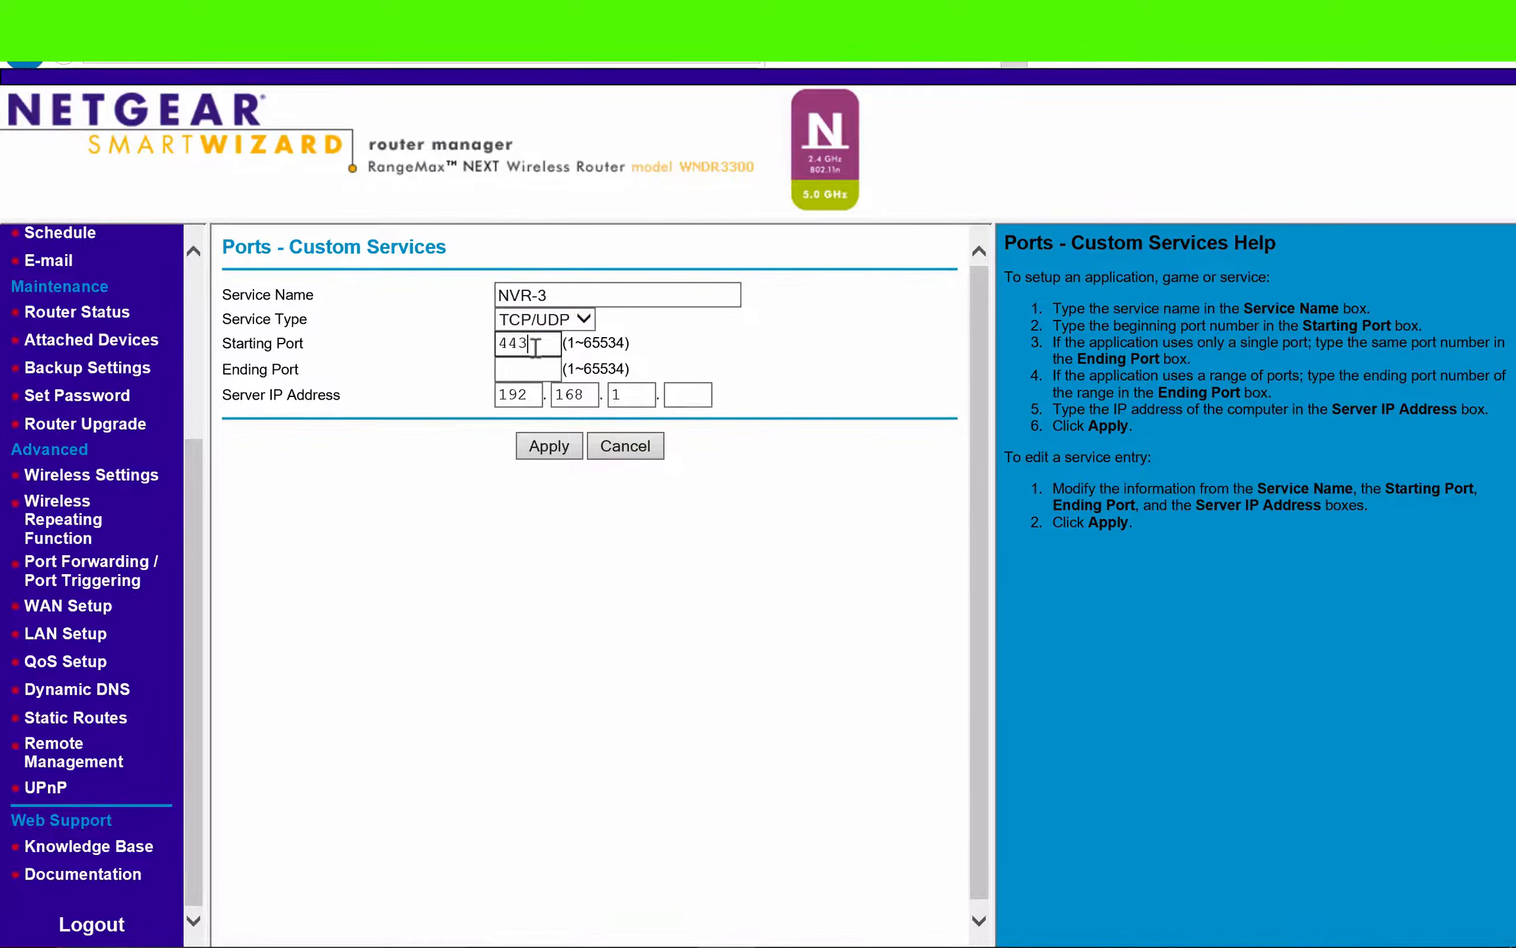
pyautogui.press('Tab')
pyautogui.write('44')
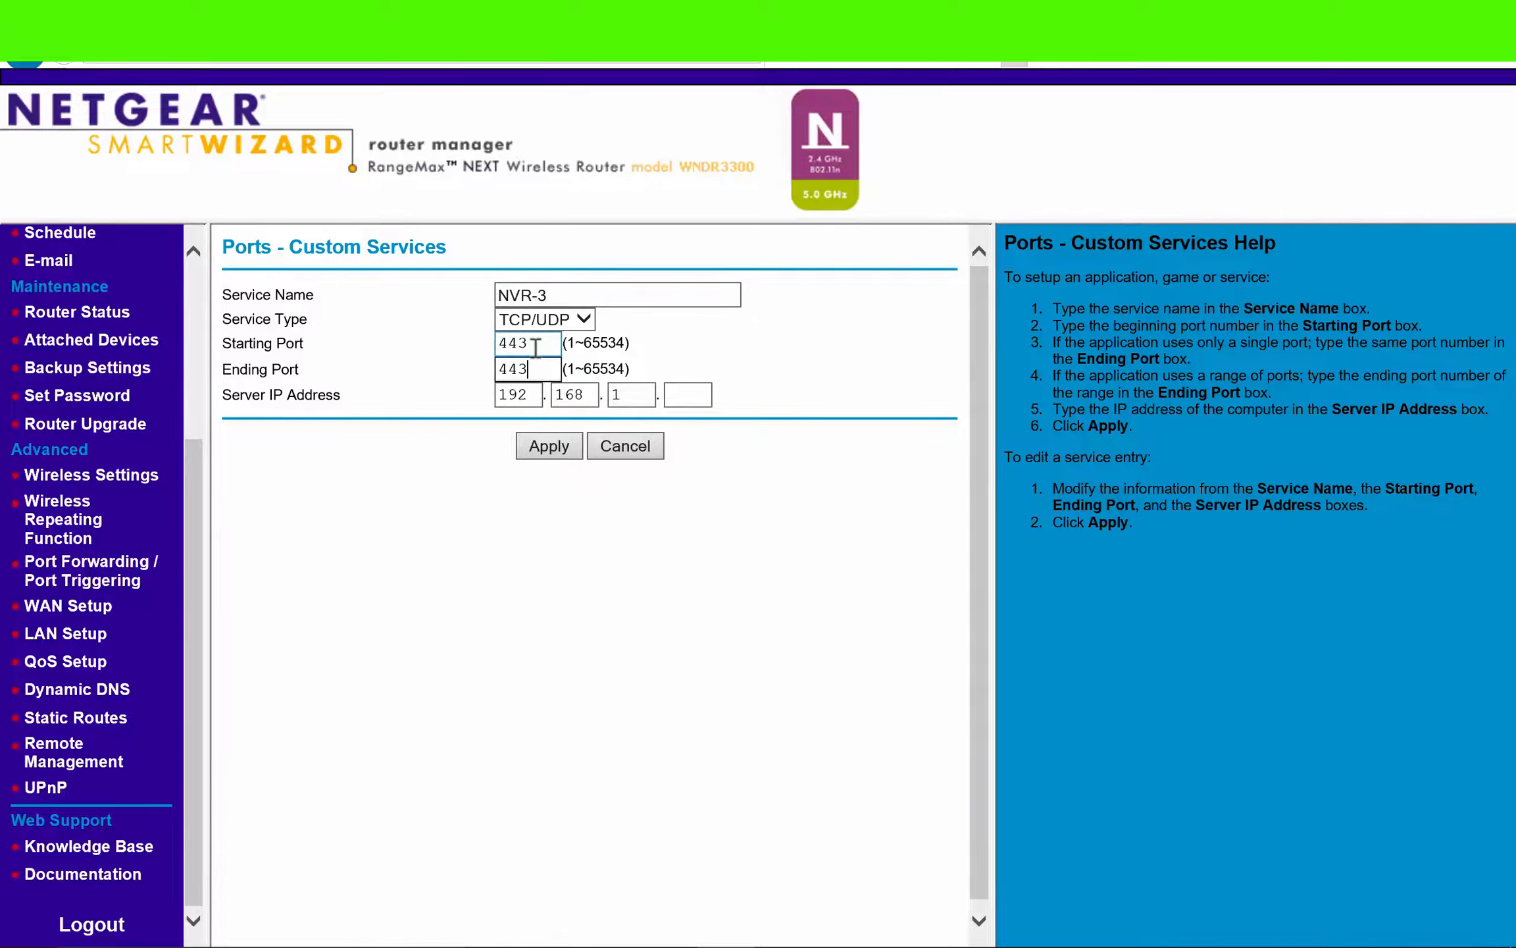
# - Set the NVR-3 service's server IP address to 192.168.1.4 and apply the new service
pyautogui.press('Tab')
pyautogui.write('4')
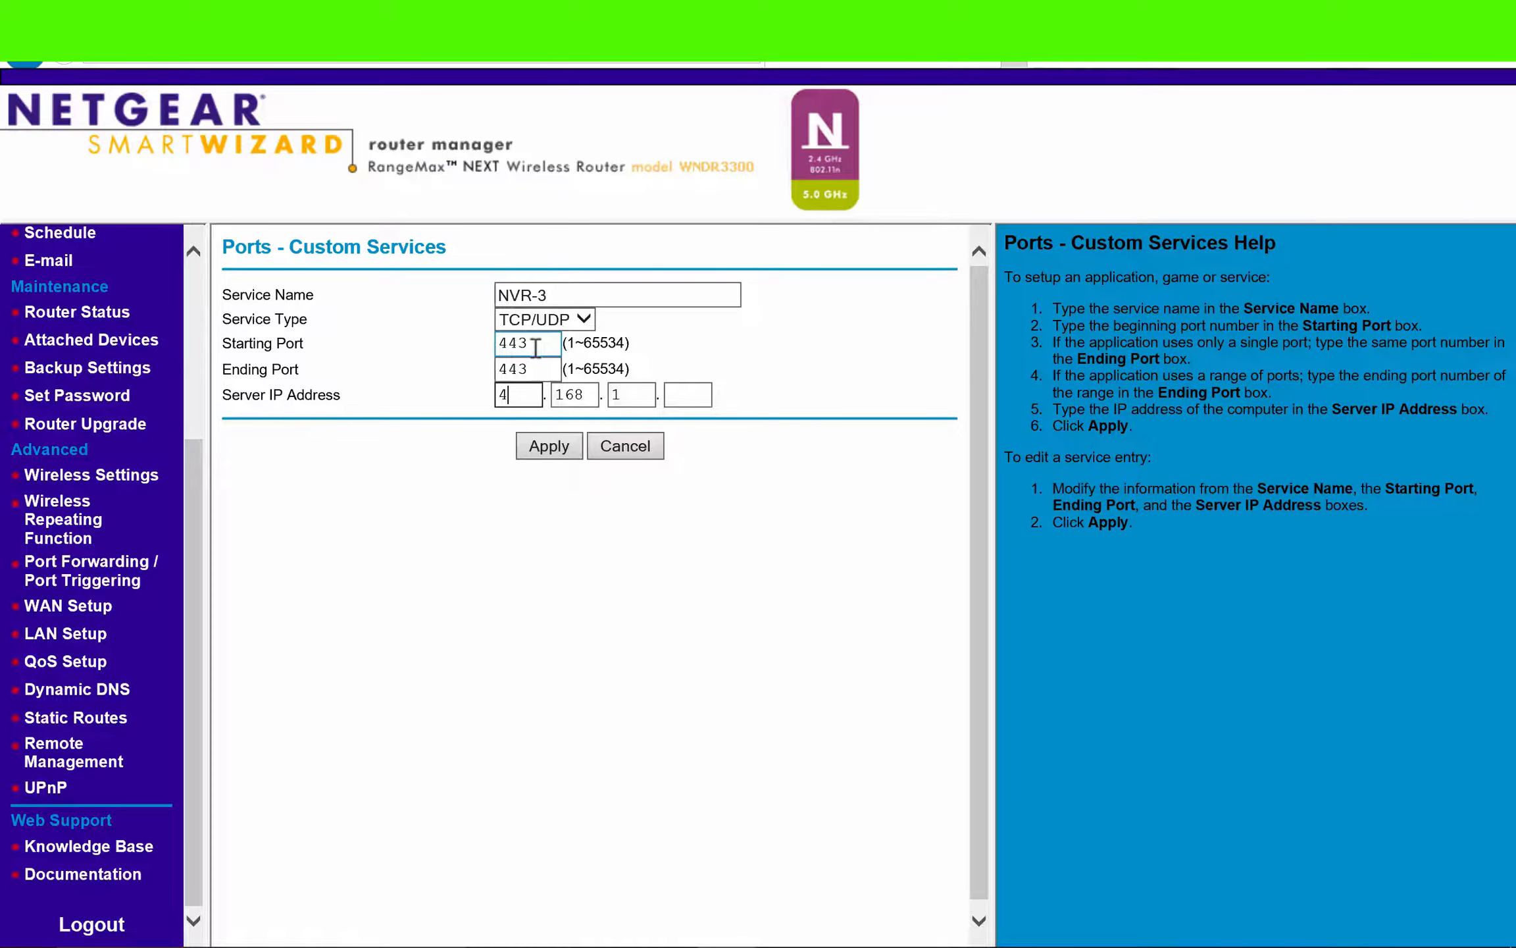
pyautogui.press('BackSpace')
pyautogui.write('192')
pyautogui.press('Tab')
pyautogui.press('Tab')
pyautogui.press('Tab')
pyautogui.write('4')
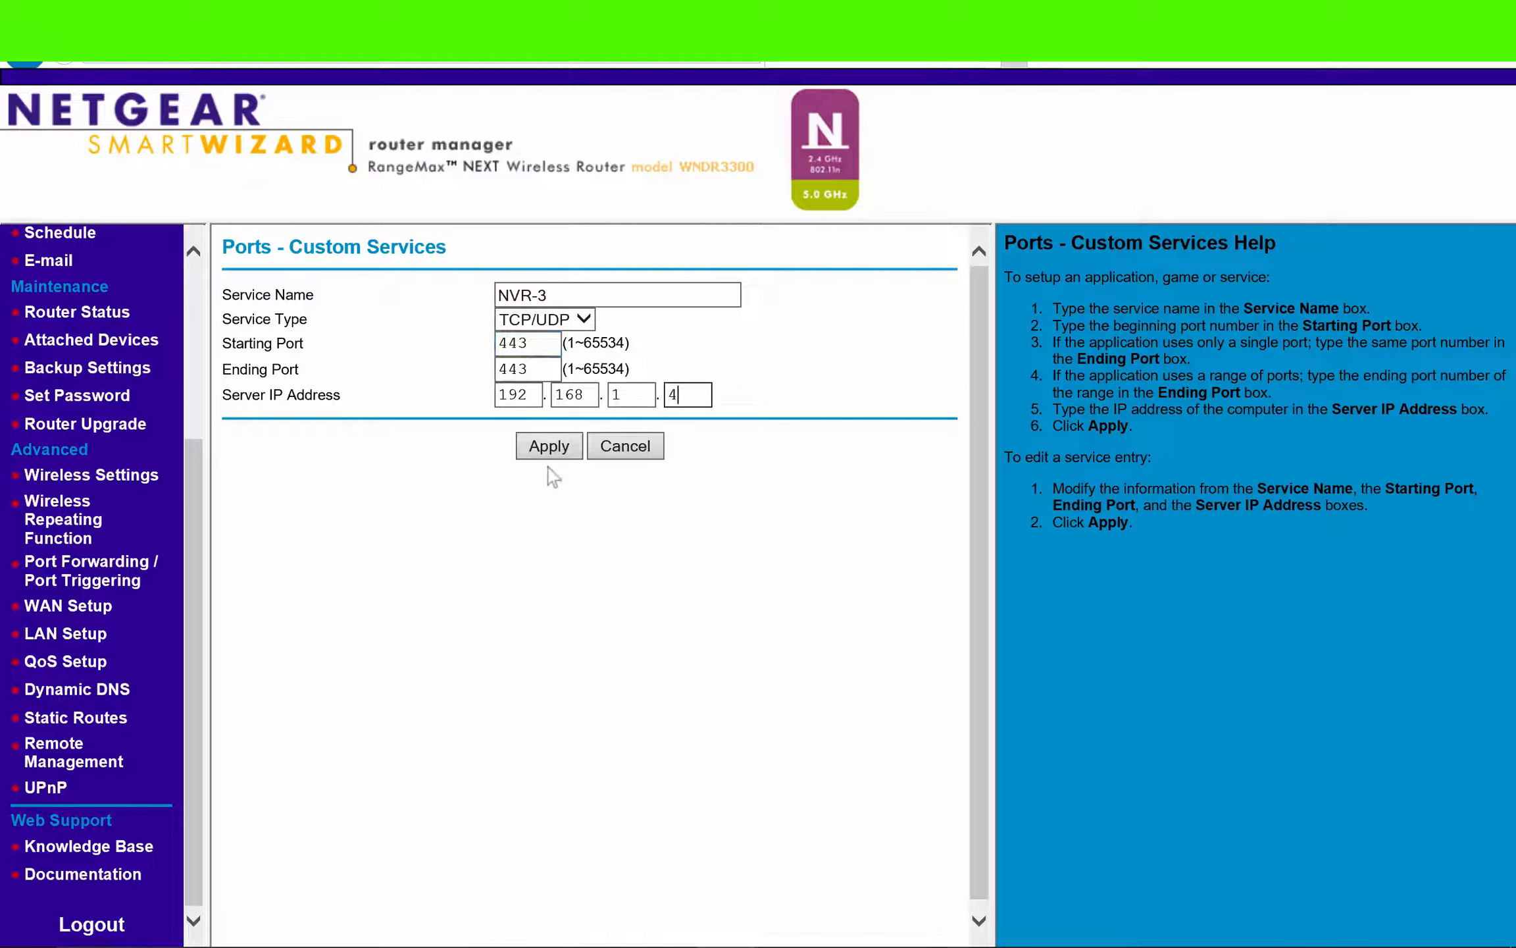
pyautogui.click(549, 448)
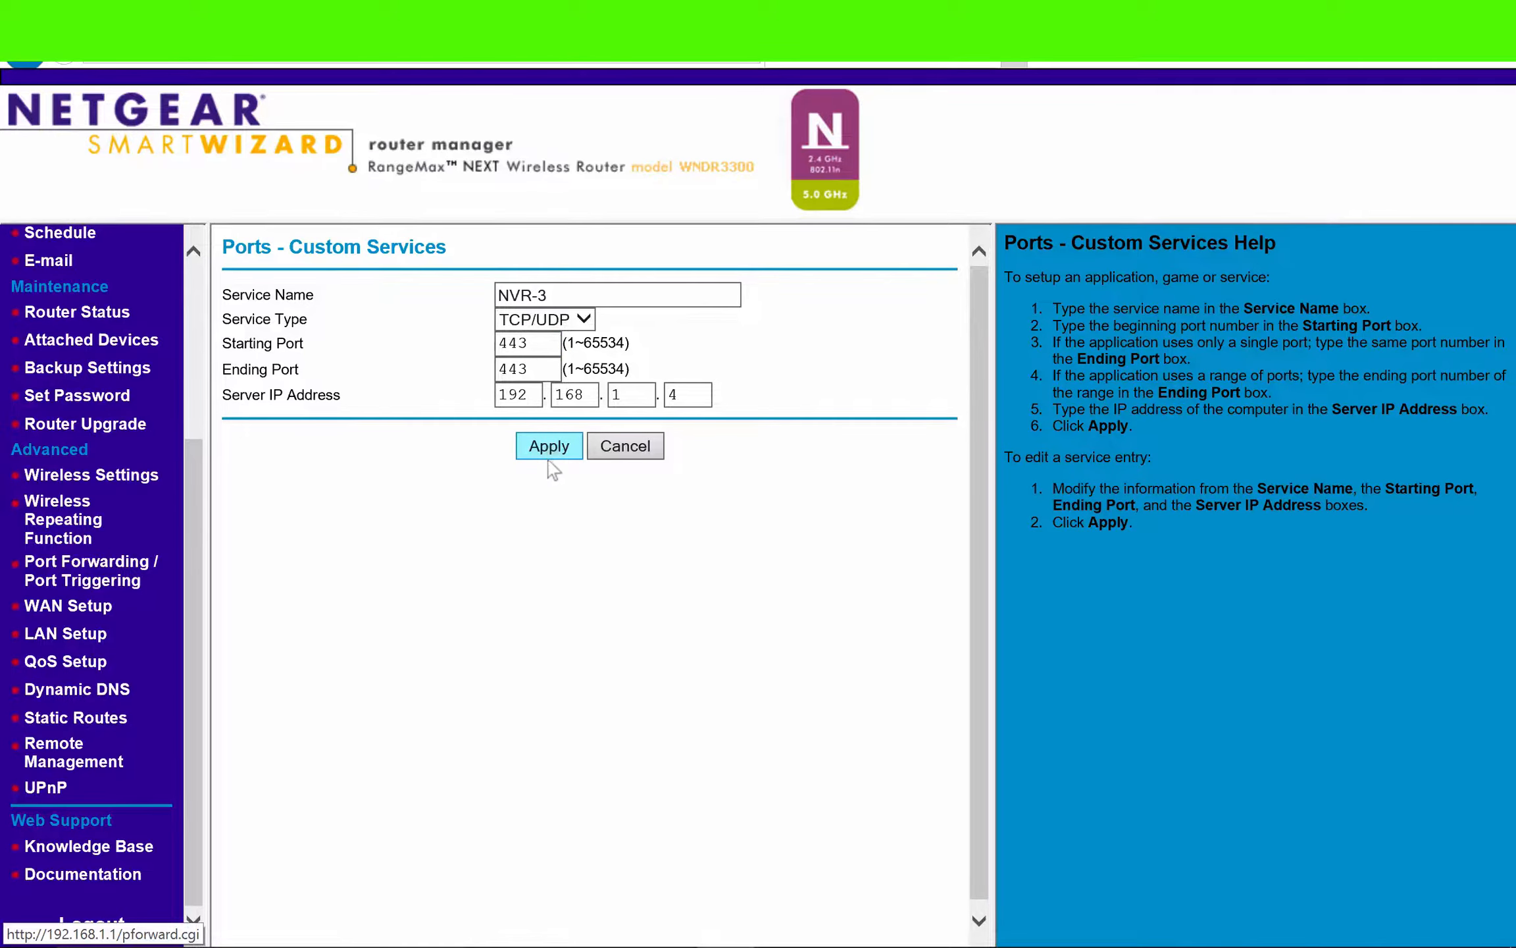
# - Start another custom service on the router and name it NVR-4
pyautogui.scroll(-3, 446, 583)
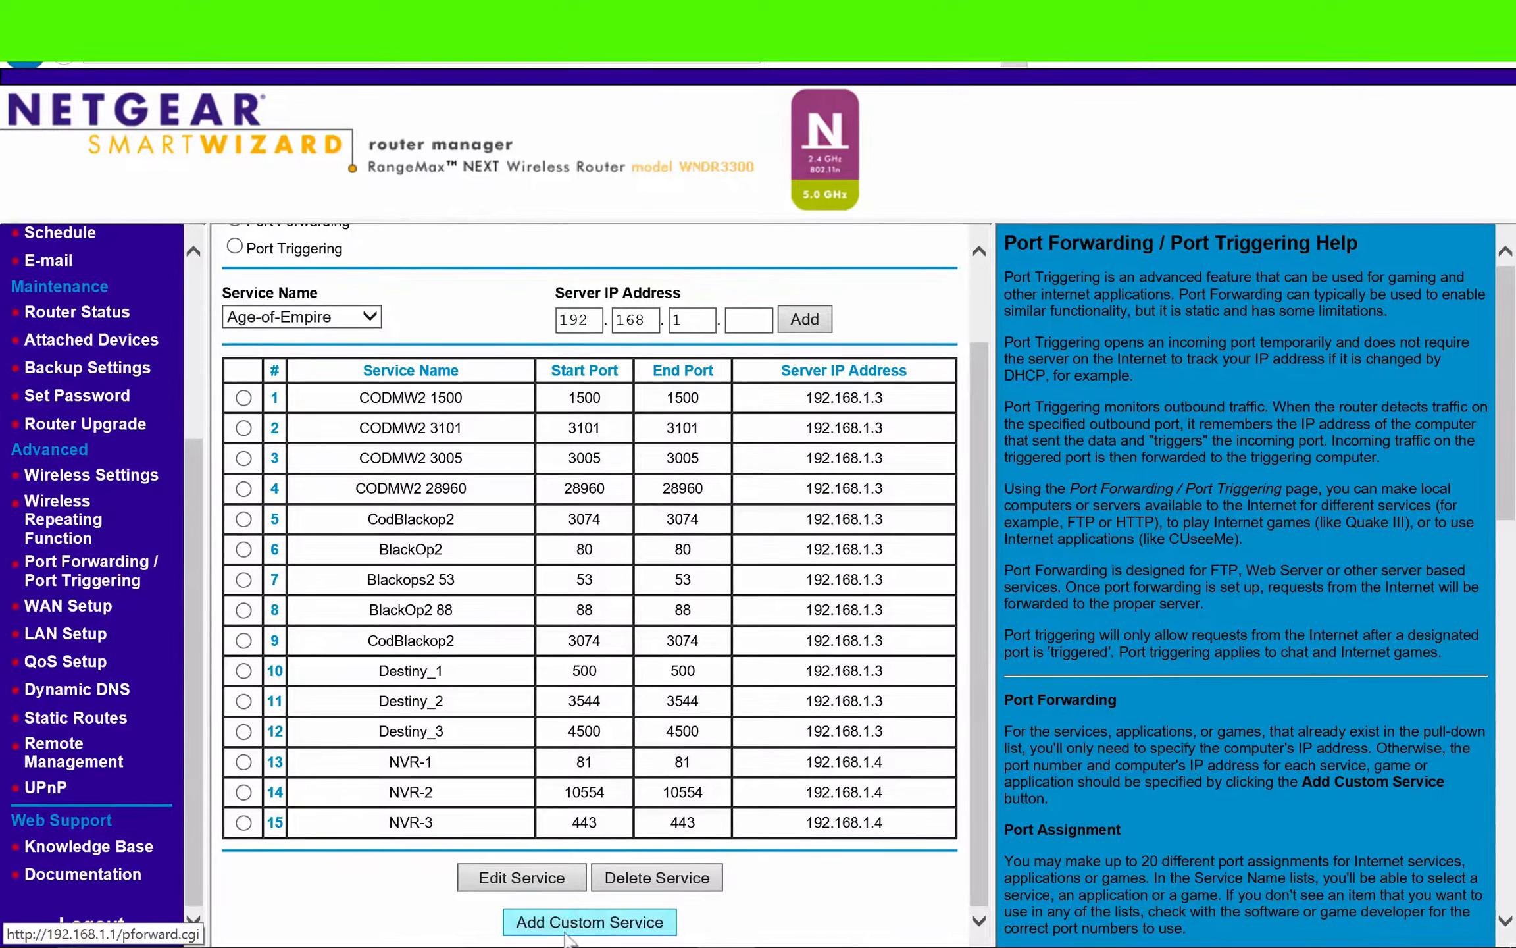
pyautogui.click(586, 920)
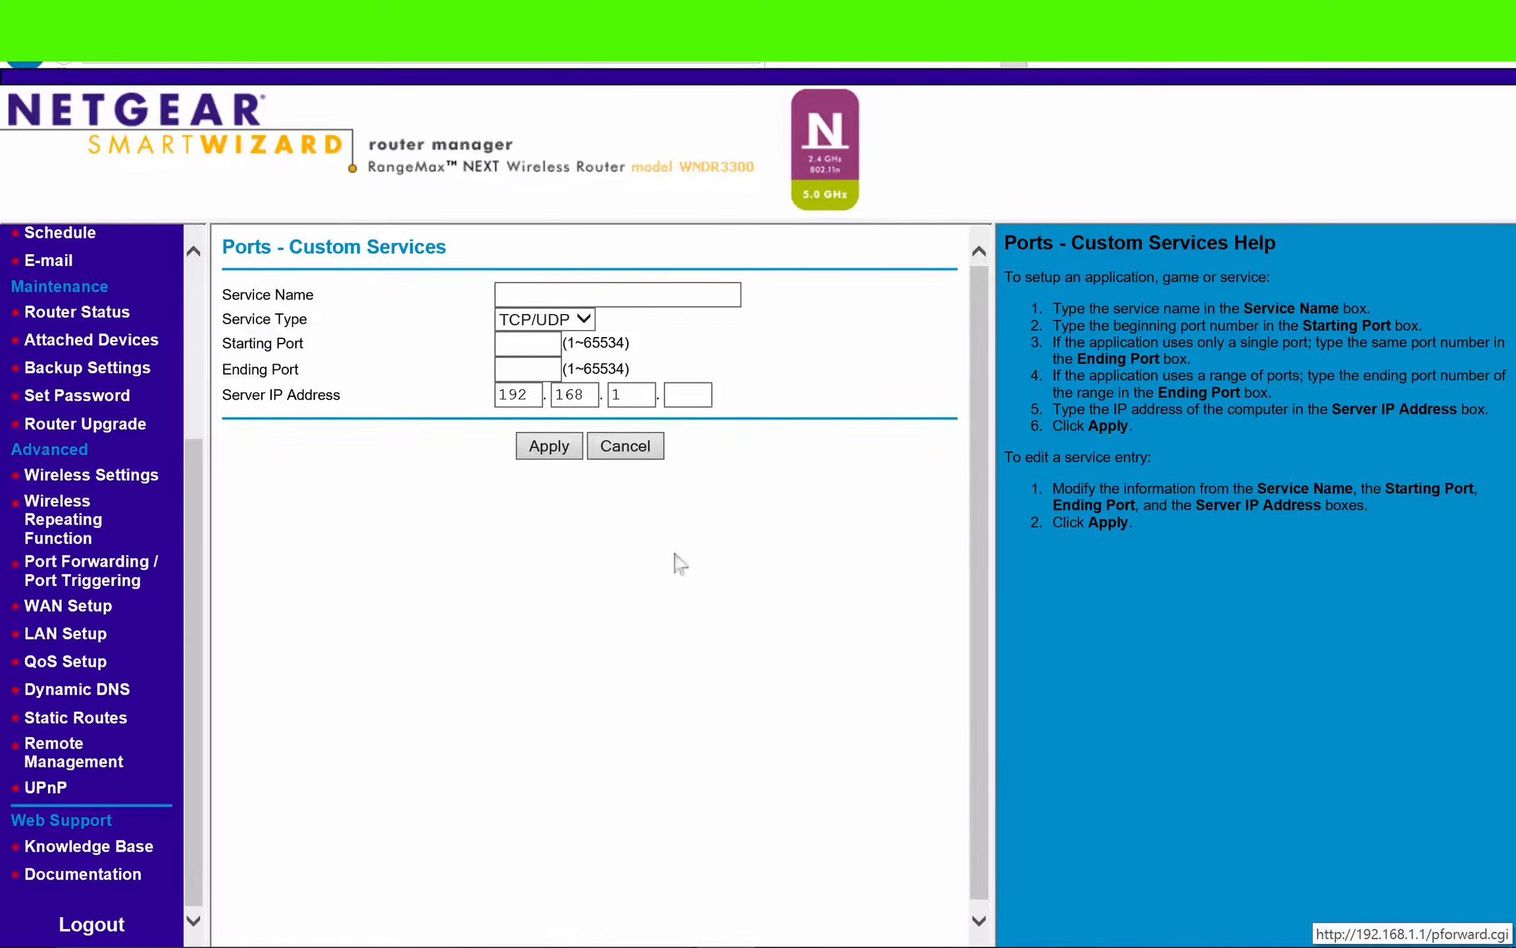
pyautogui.click(724, 304)
pyautogui.write('NV')
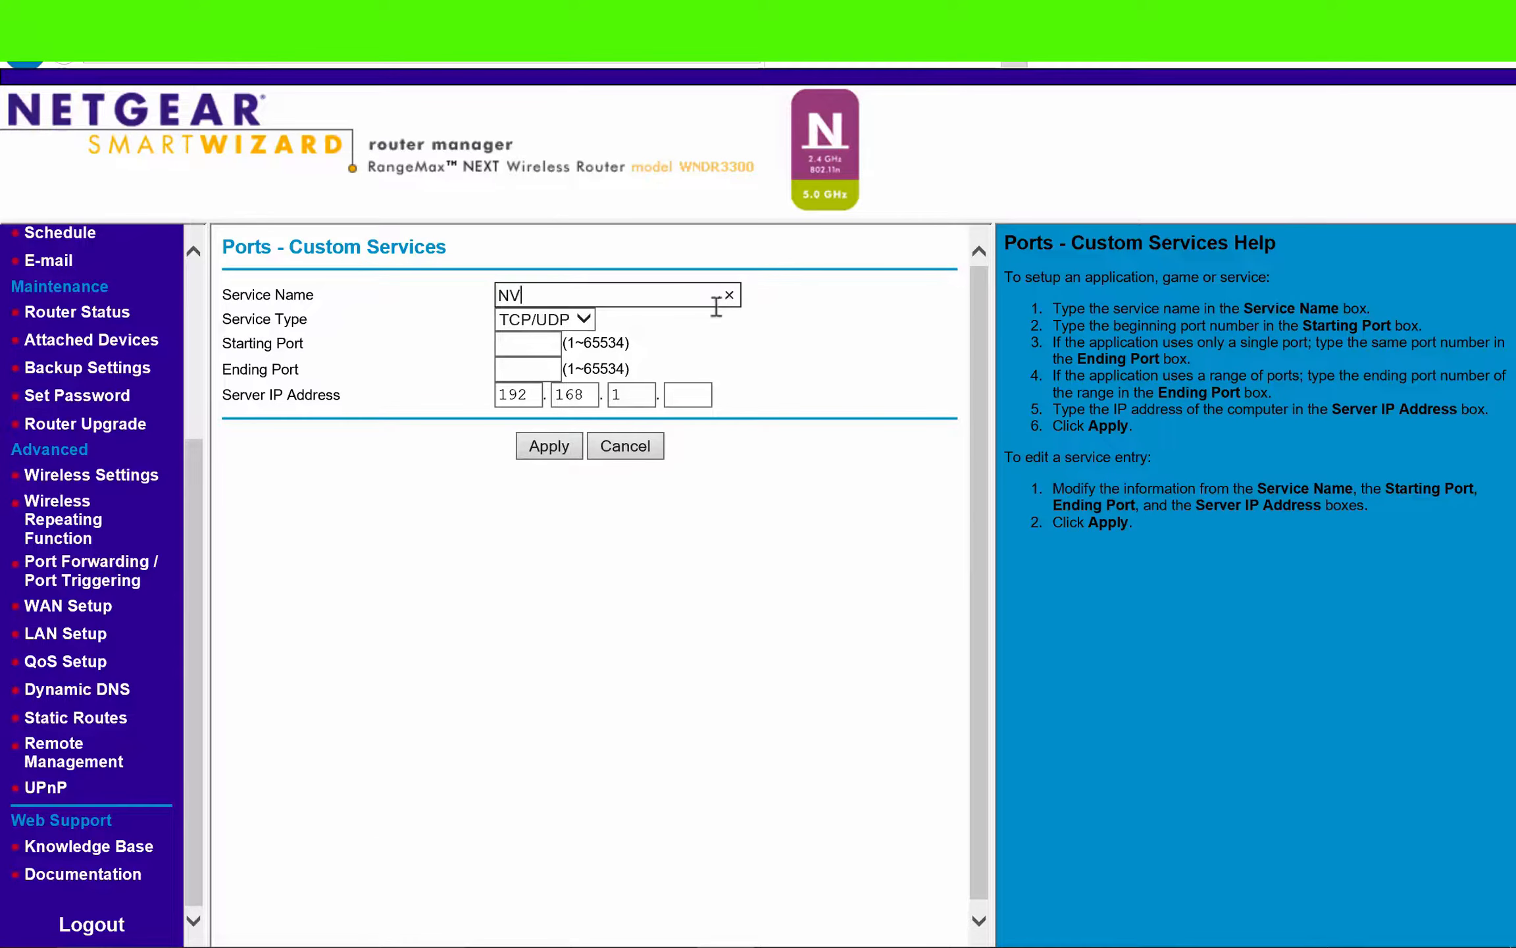
pyautogui.write('R-4')
# - Set both the starting and ending port of the NVR-4 service to 8080
pyautogui.click(519, 359)
pyautogui.click(519, 343)
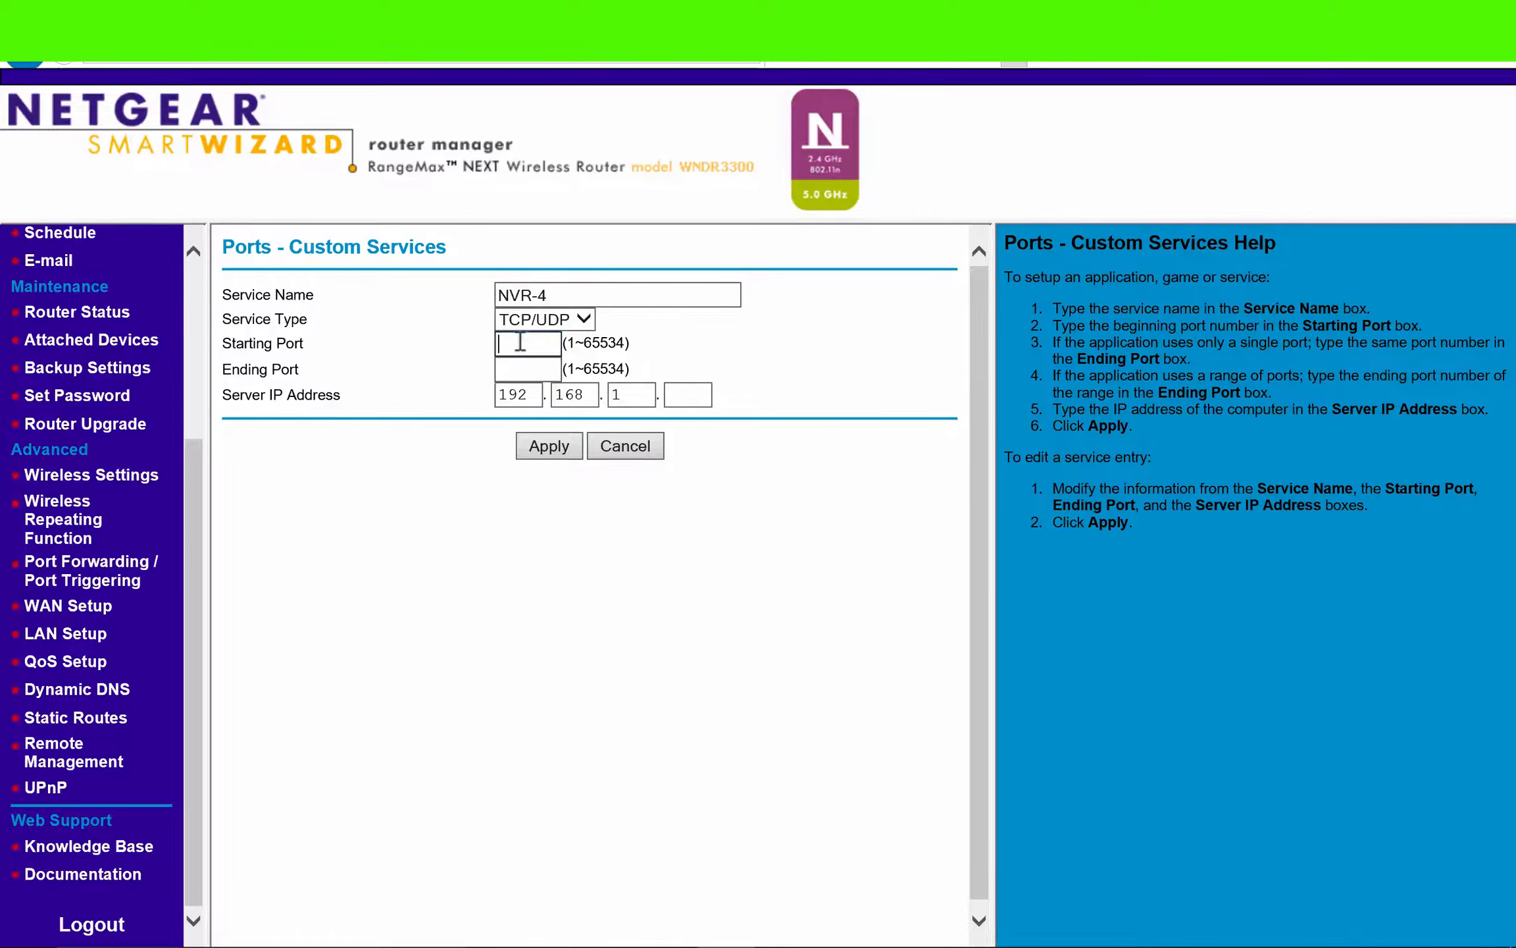
pyautogui.write('8-8-')
pyautogui.press('Tab')
pyautogui.hotkey('shift', 'Tab')
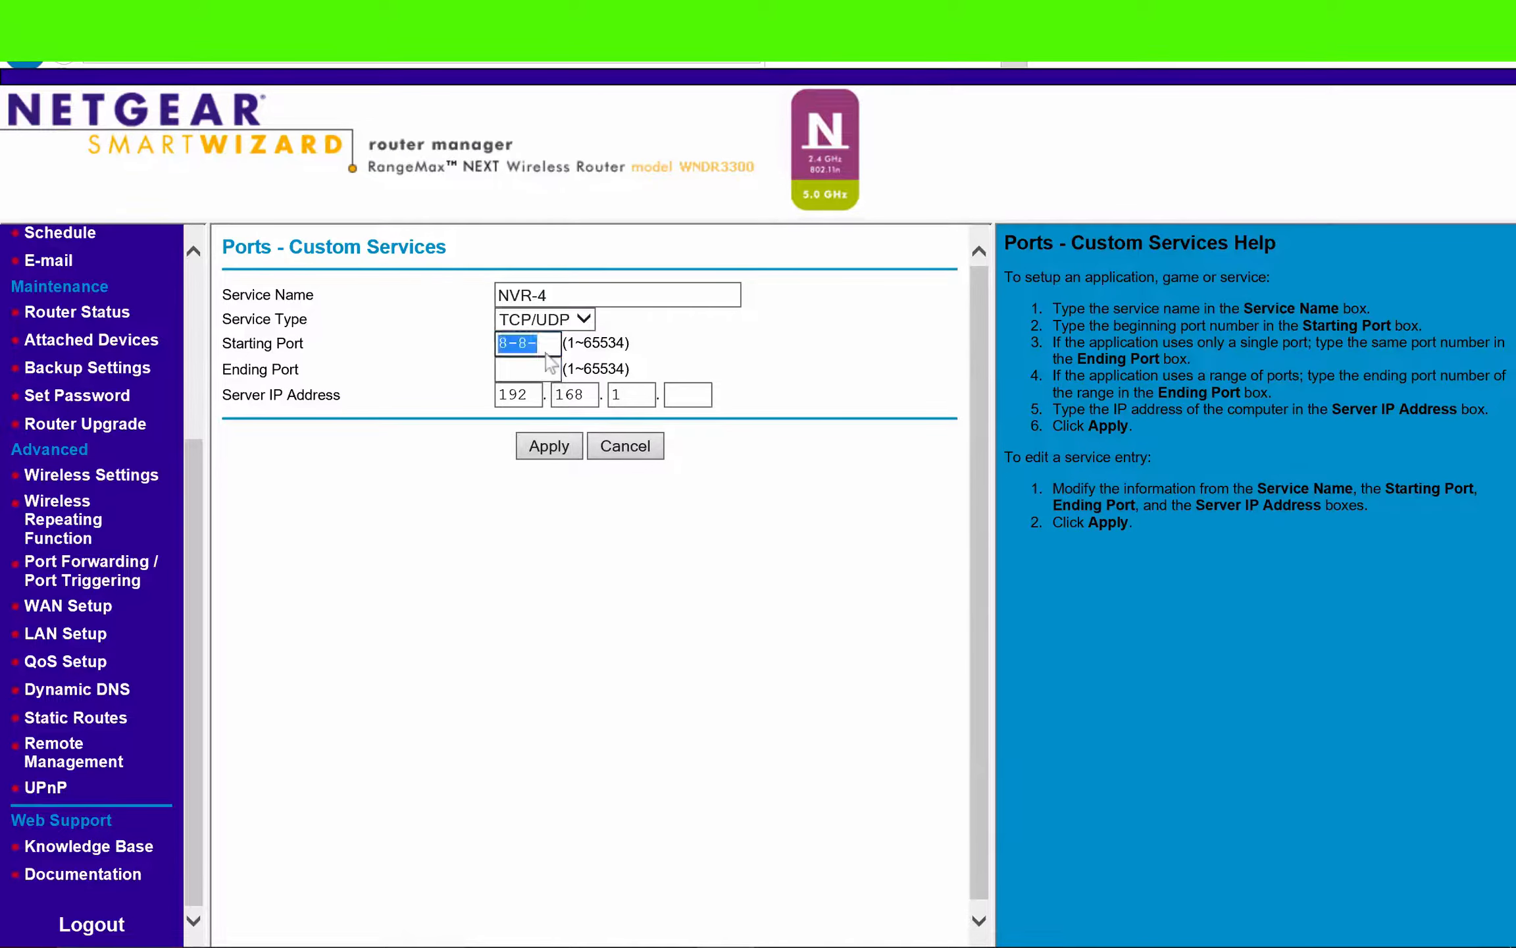
pyautogui.write('8080')
pyautogui.press('Tab')
pyautogui.write('8080')
# - Complete the NVR-4 service's server IP address as 192.168.1.4 and apply the service
pyautogui.press('Tab')
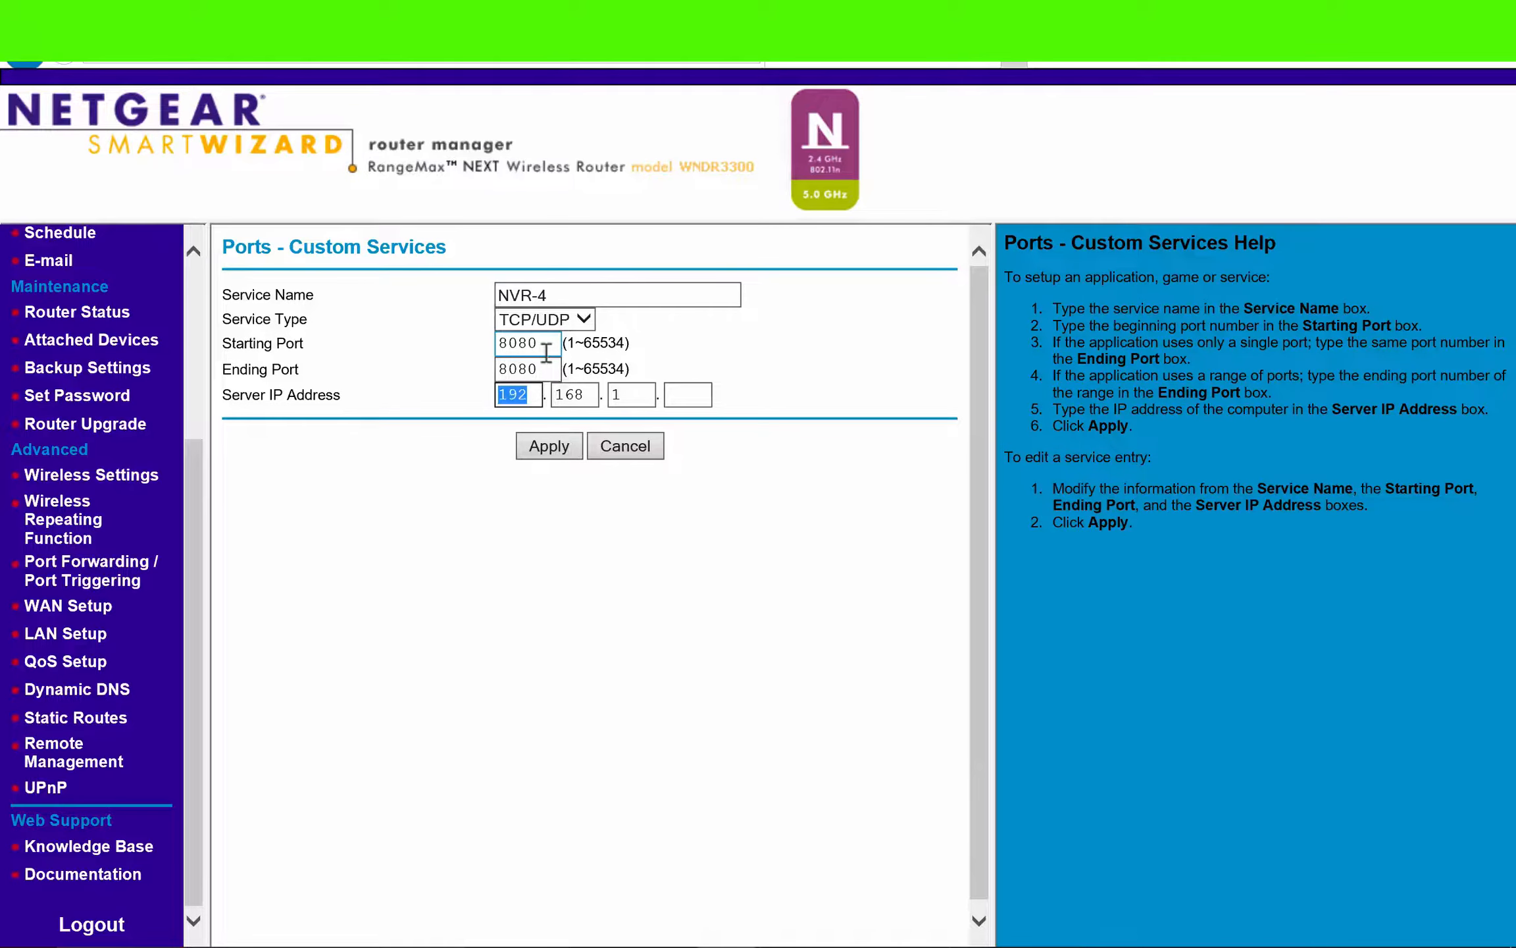
pyautogui.press('Tab')
pyautogui.press('Tab')
pyautogui.press('Tab')
pyautogui.write('4')
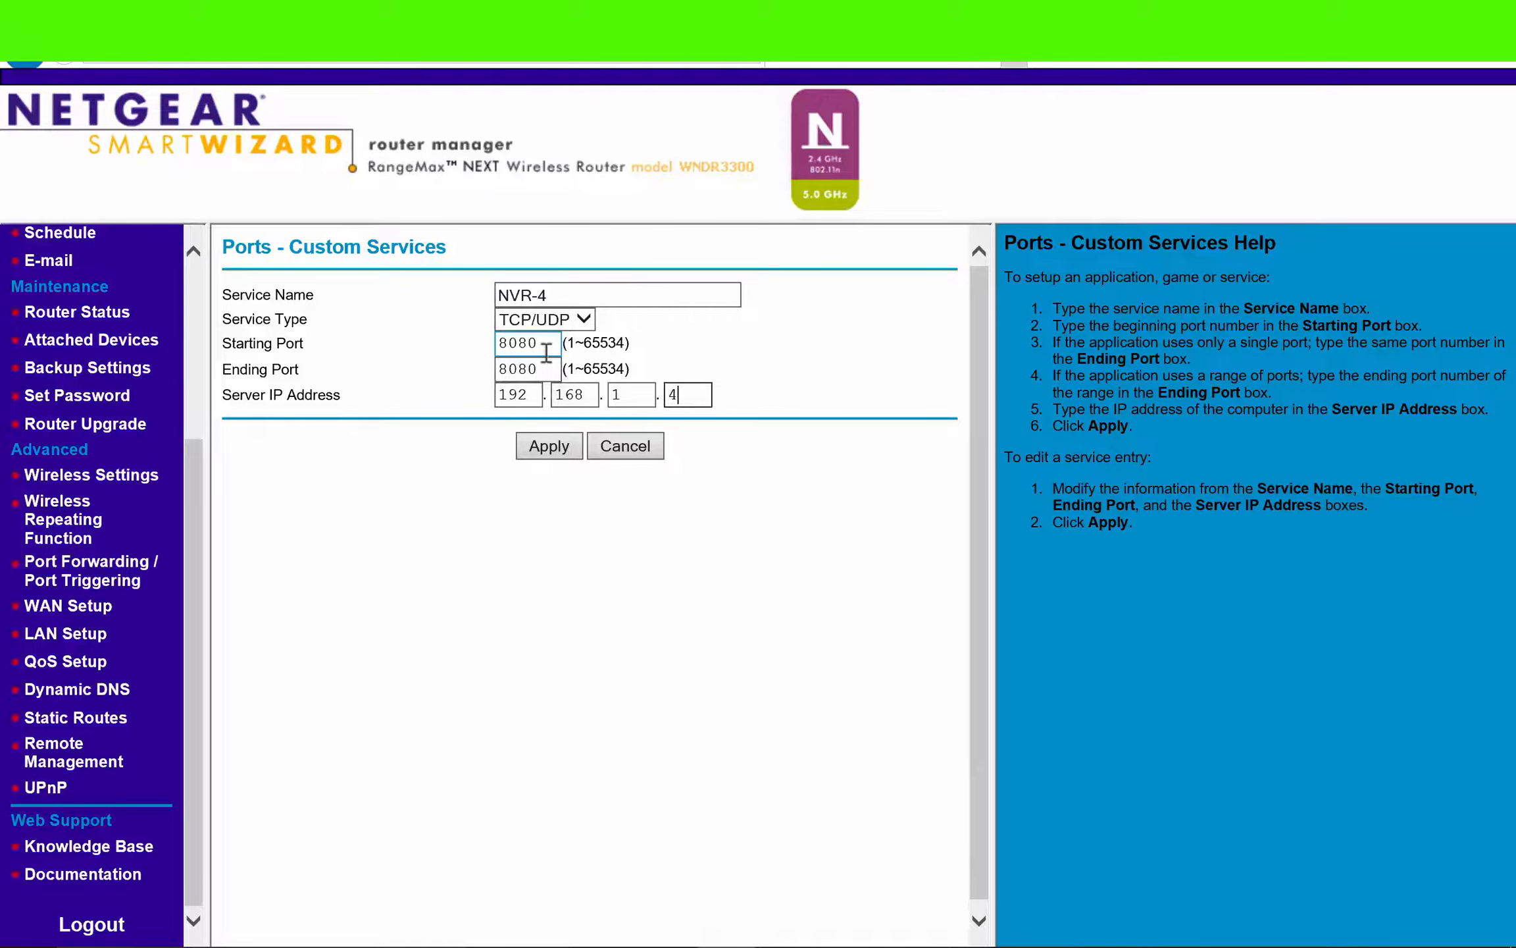
pyautogui.click(552, 448)
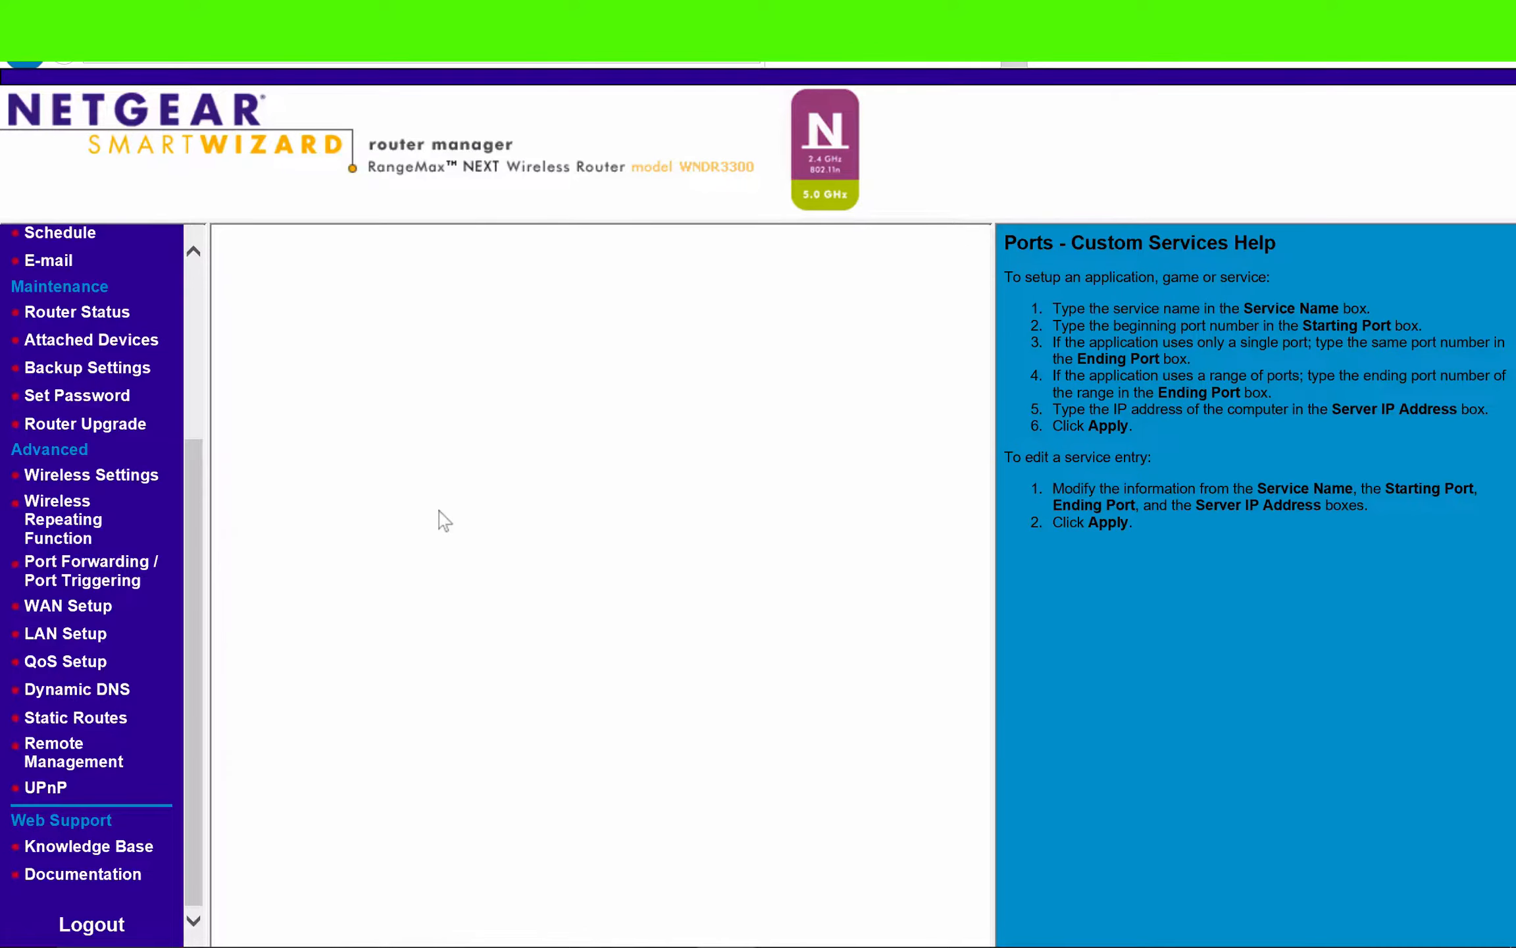
pyautogui.scroll(-2, 563, 877)
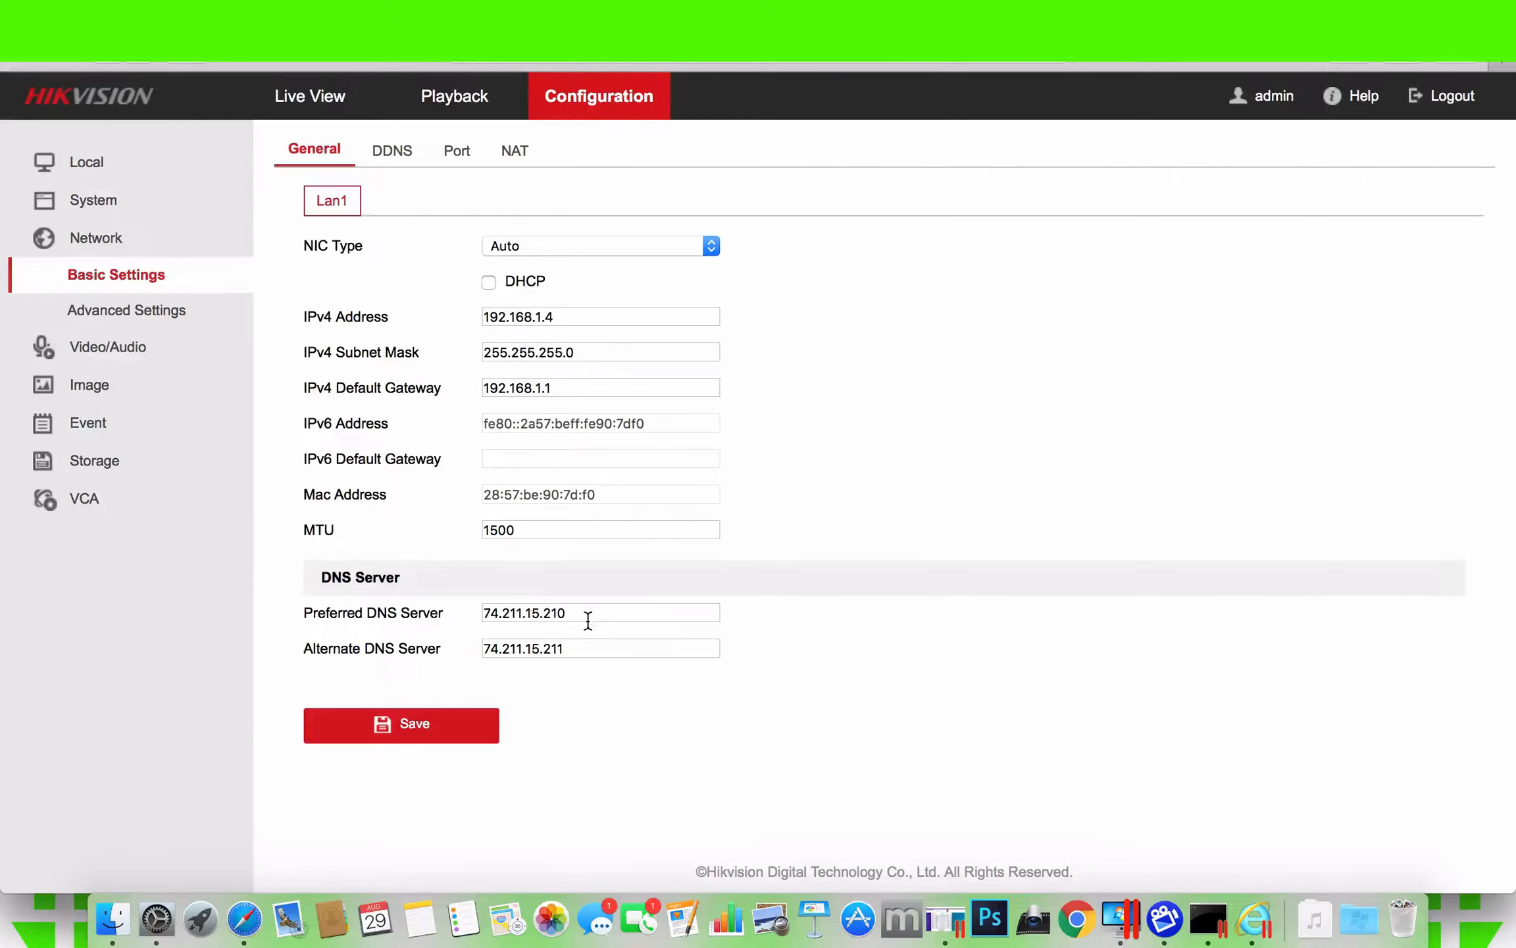
# - Switch to the Hikvision recorder's basic network settings and highlight the preferred and alternate DNS server addresses
pyautogui.moveTo(588, 620); pyautogui.dragTo(450, 597)
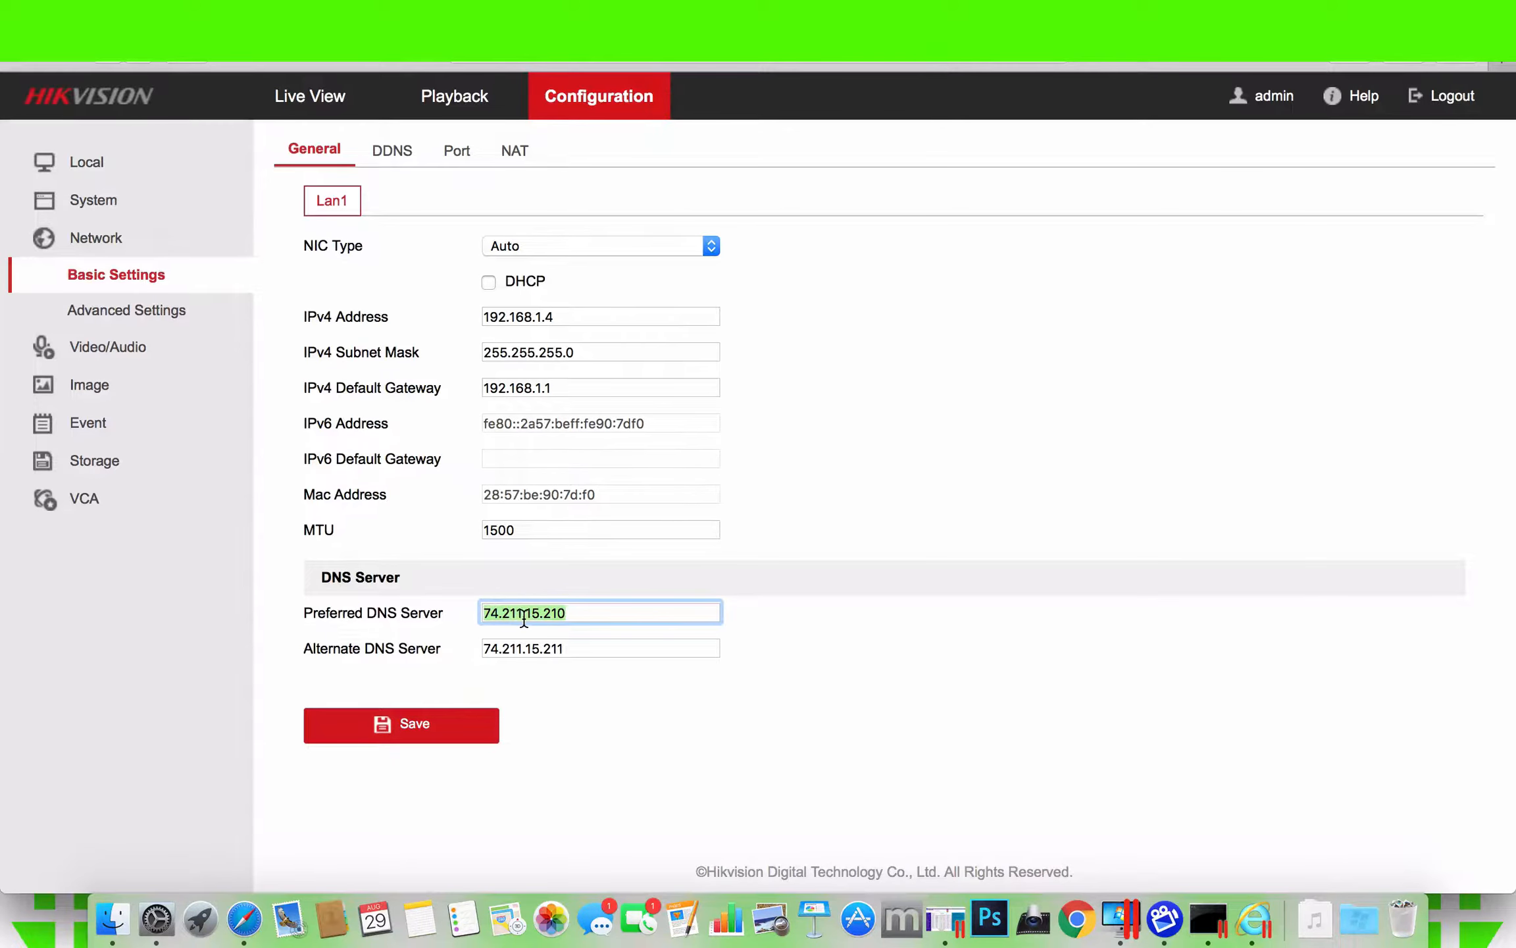
pyautogui.click(574, 647)
pyautogui.moveTo(575, 645); pyautogui.dragTo(484, 631)
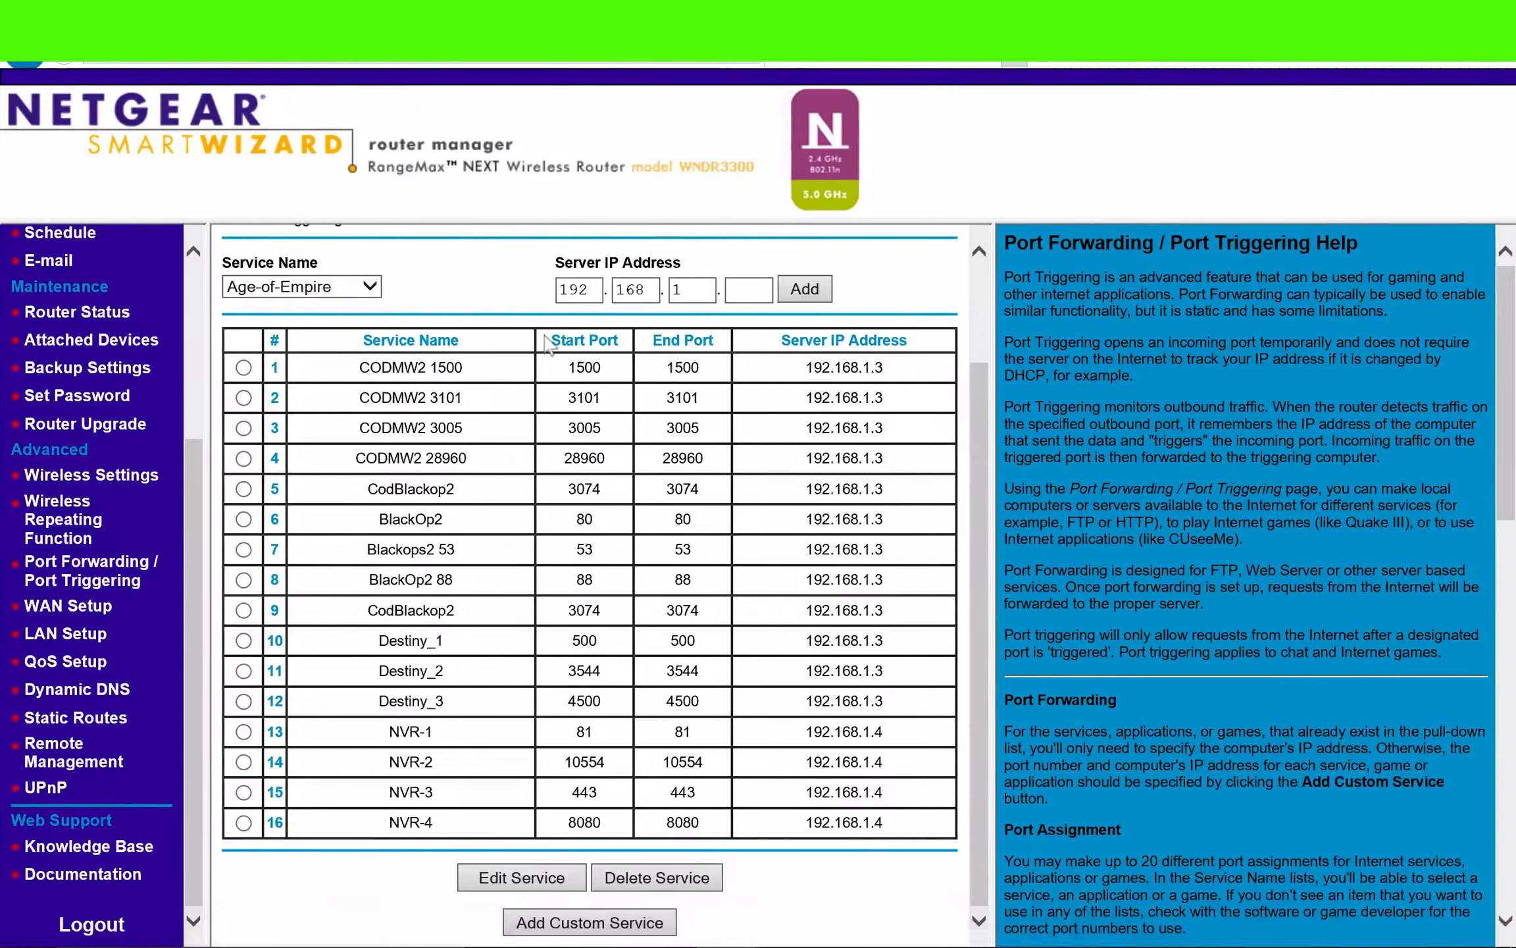
# - Switch to Windows, search for CMD and open the Command Prompt
pyautogui.moveTo(112, 941)
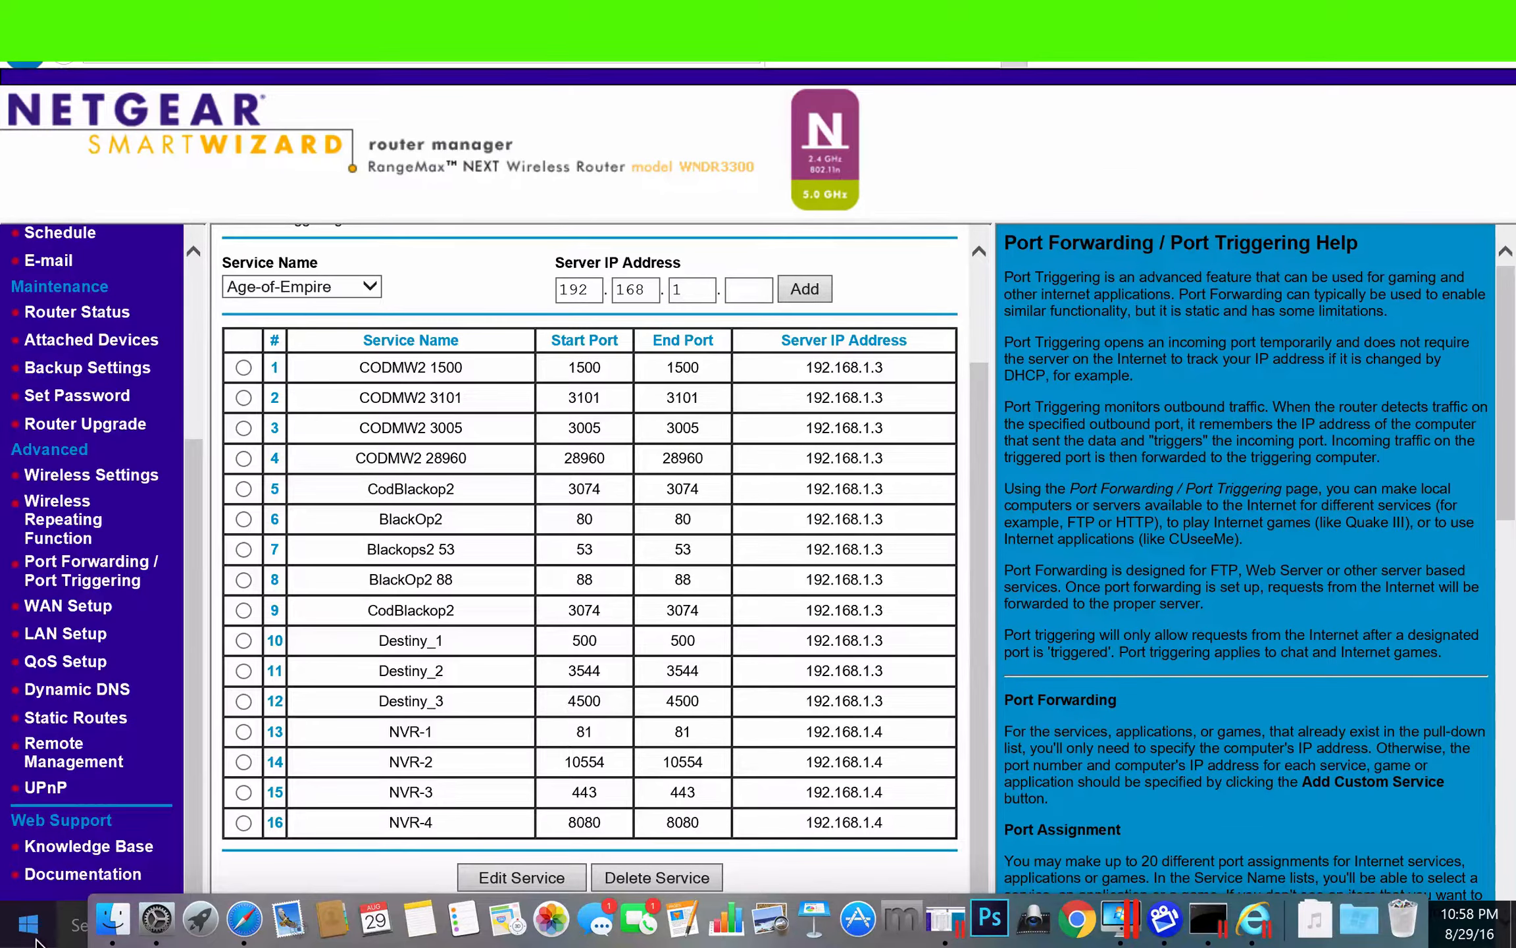
pyautogui.click(45, 934)
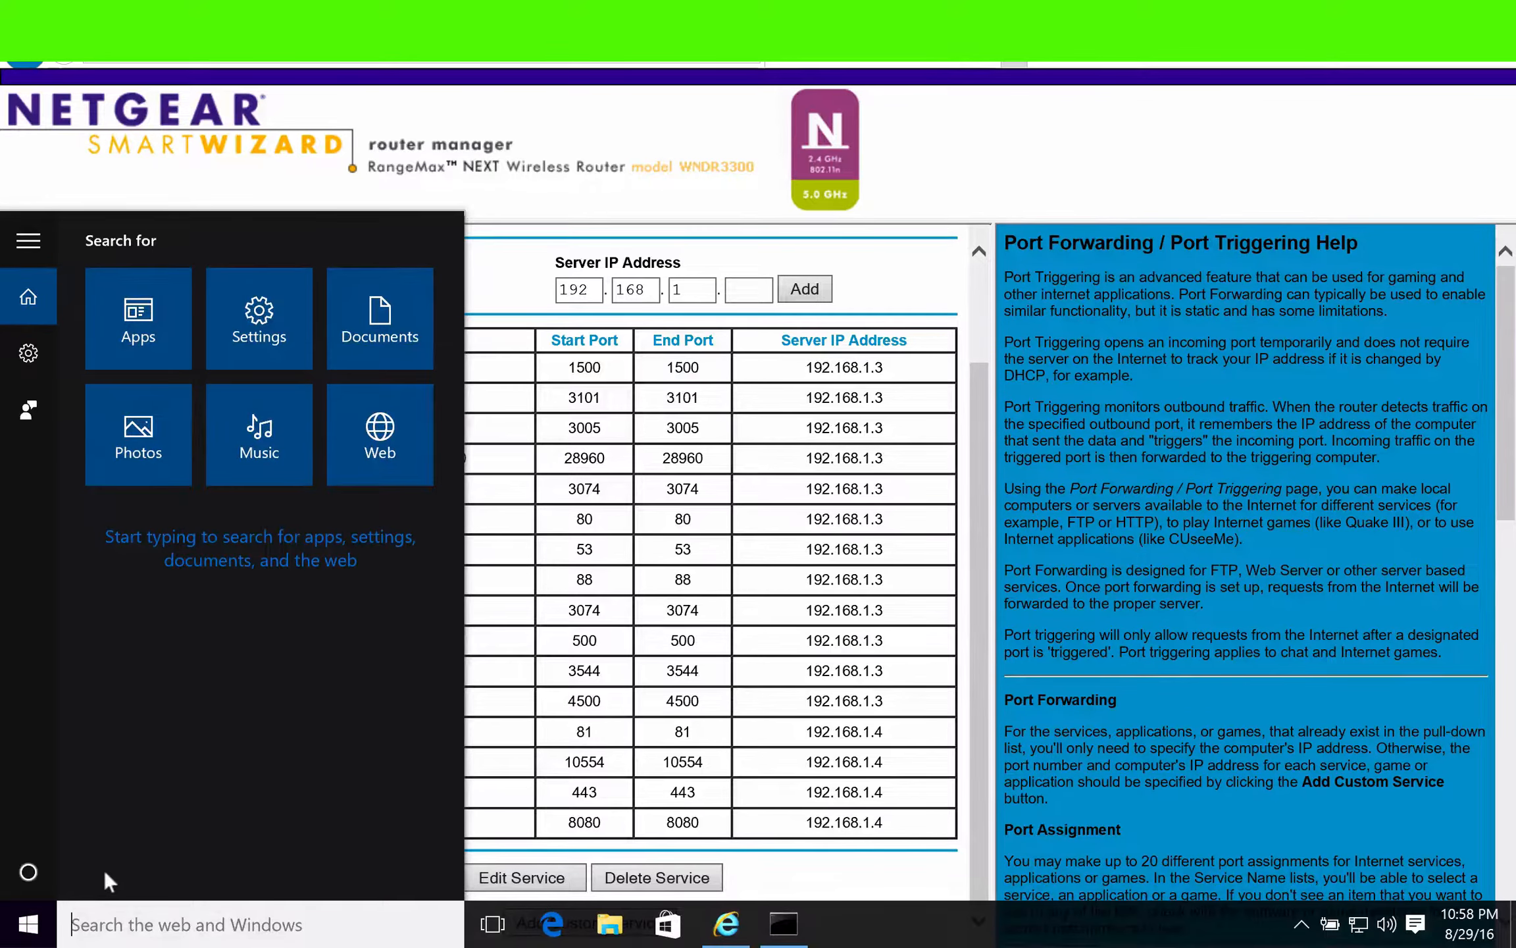
pyautogui.write('CMD')
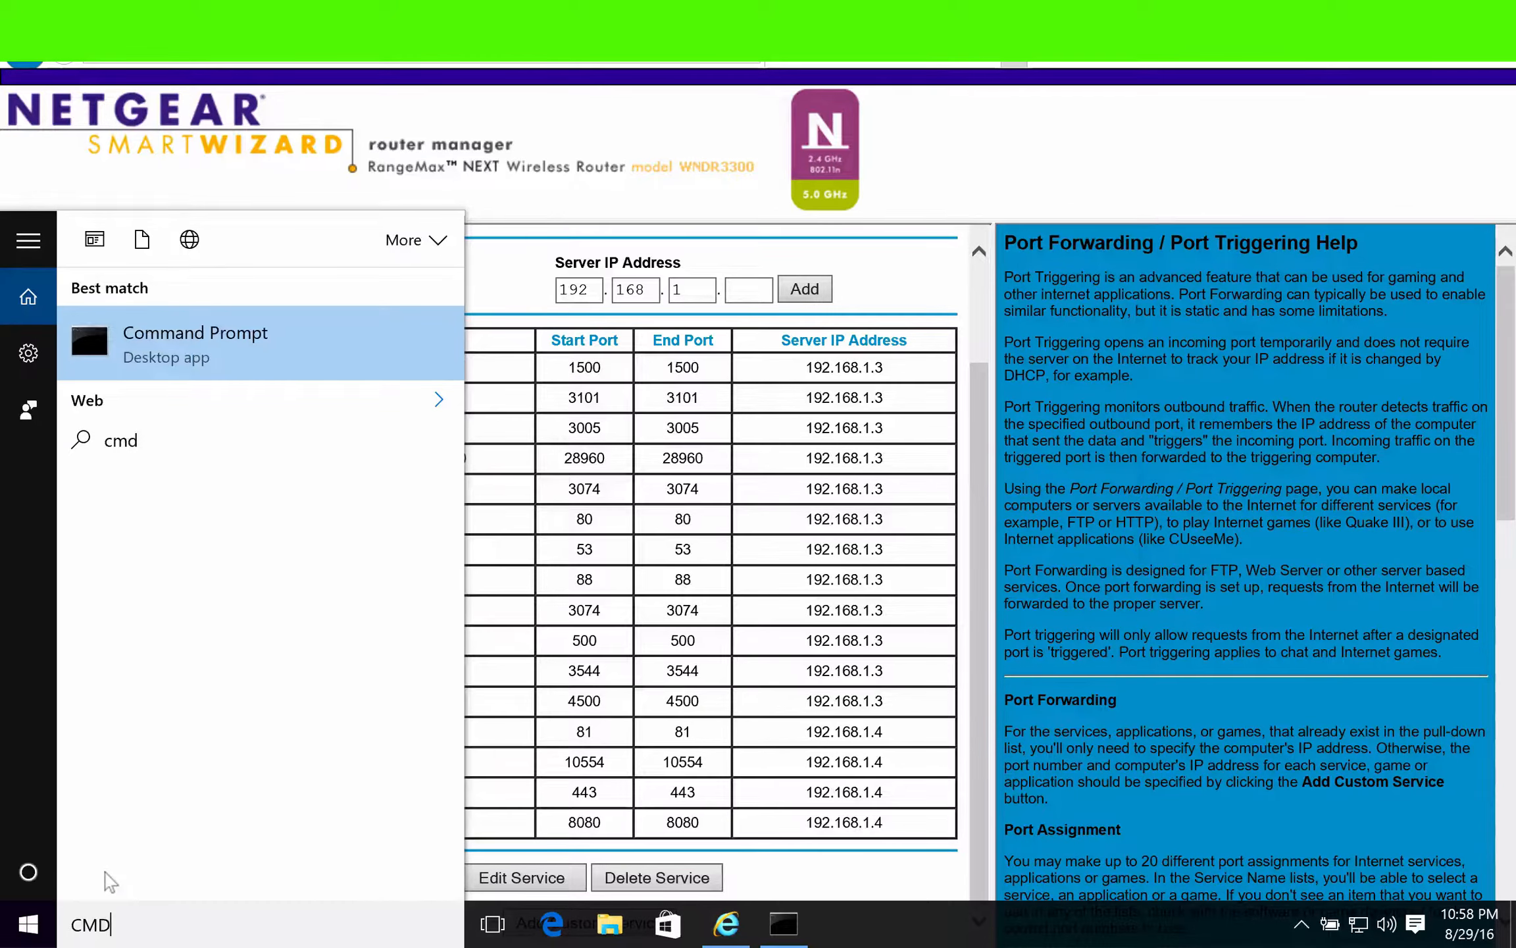
pyautogui.press('Return')
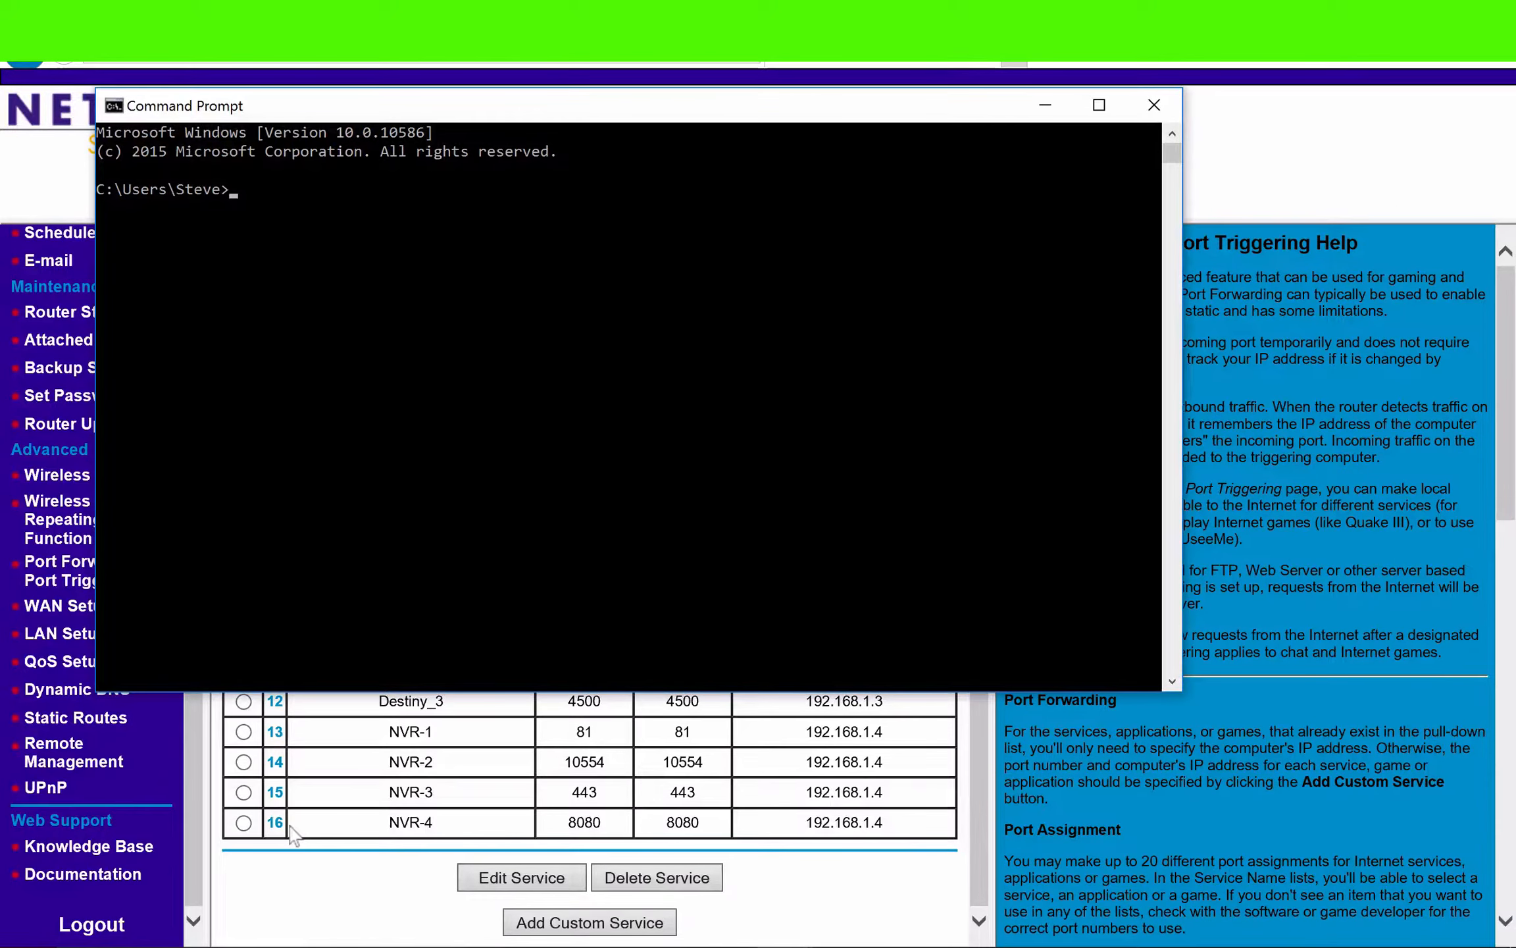
# - Run ipconfig/all in the Command Prompt to list the computer's network configuration
pyautogui.write('IPCON')
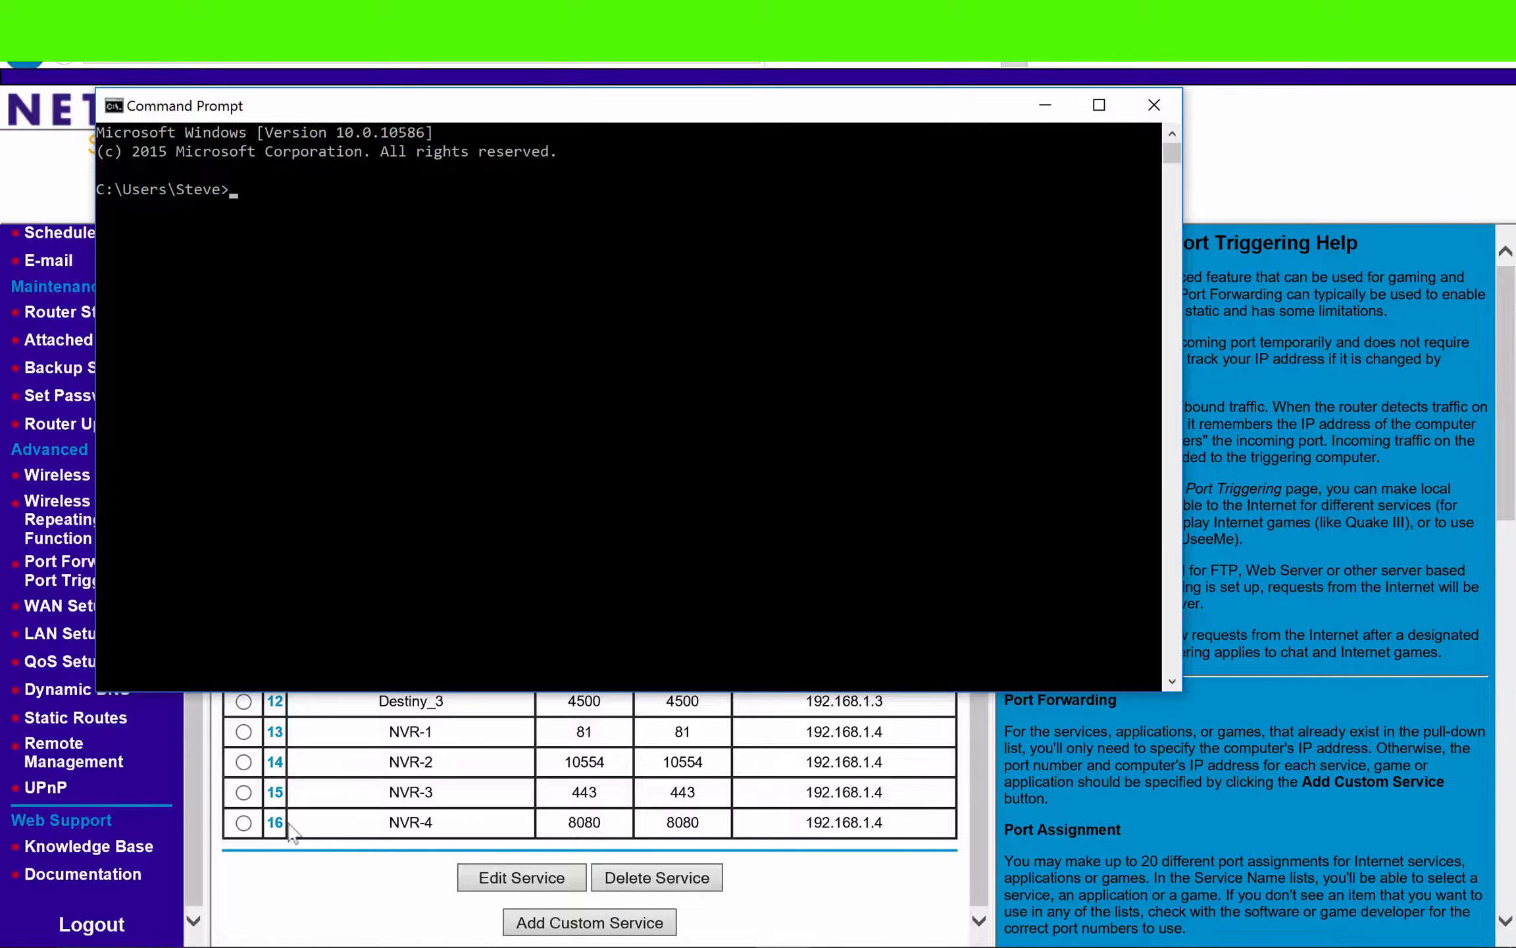
pyautogui.write('ipconfig/')
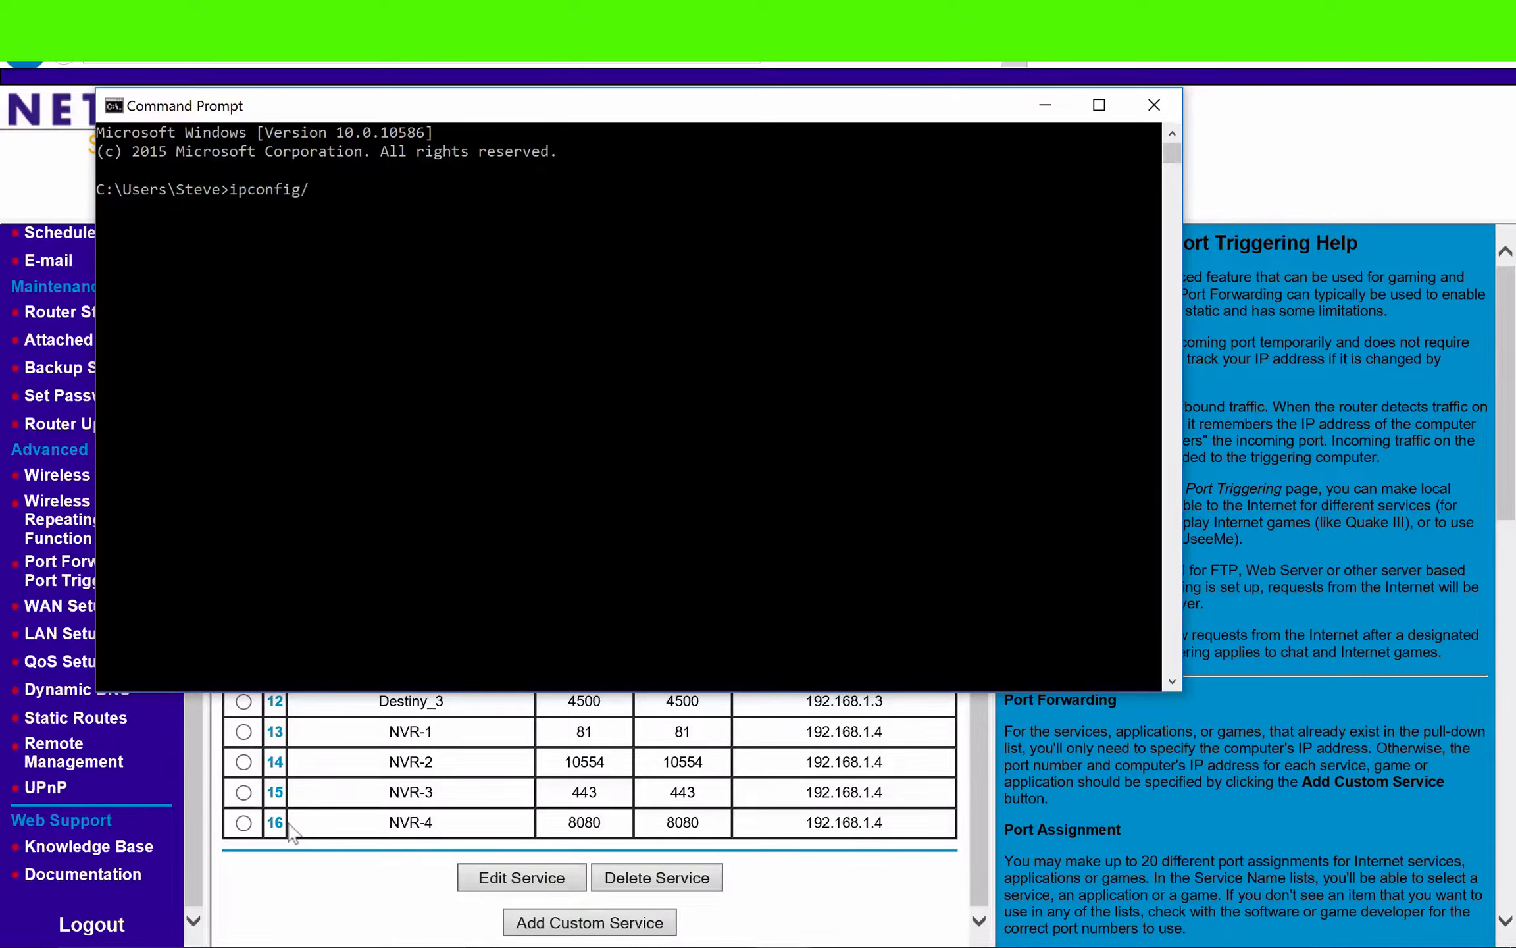
pyautogui.write('all')
pyautogui.press('Return')
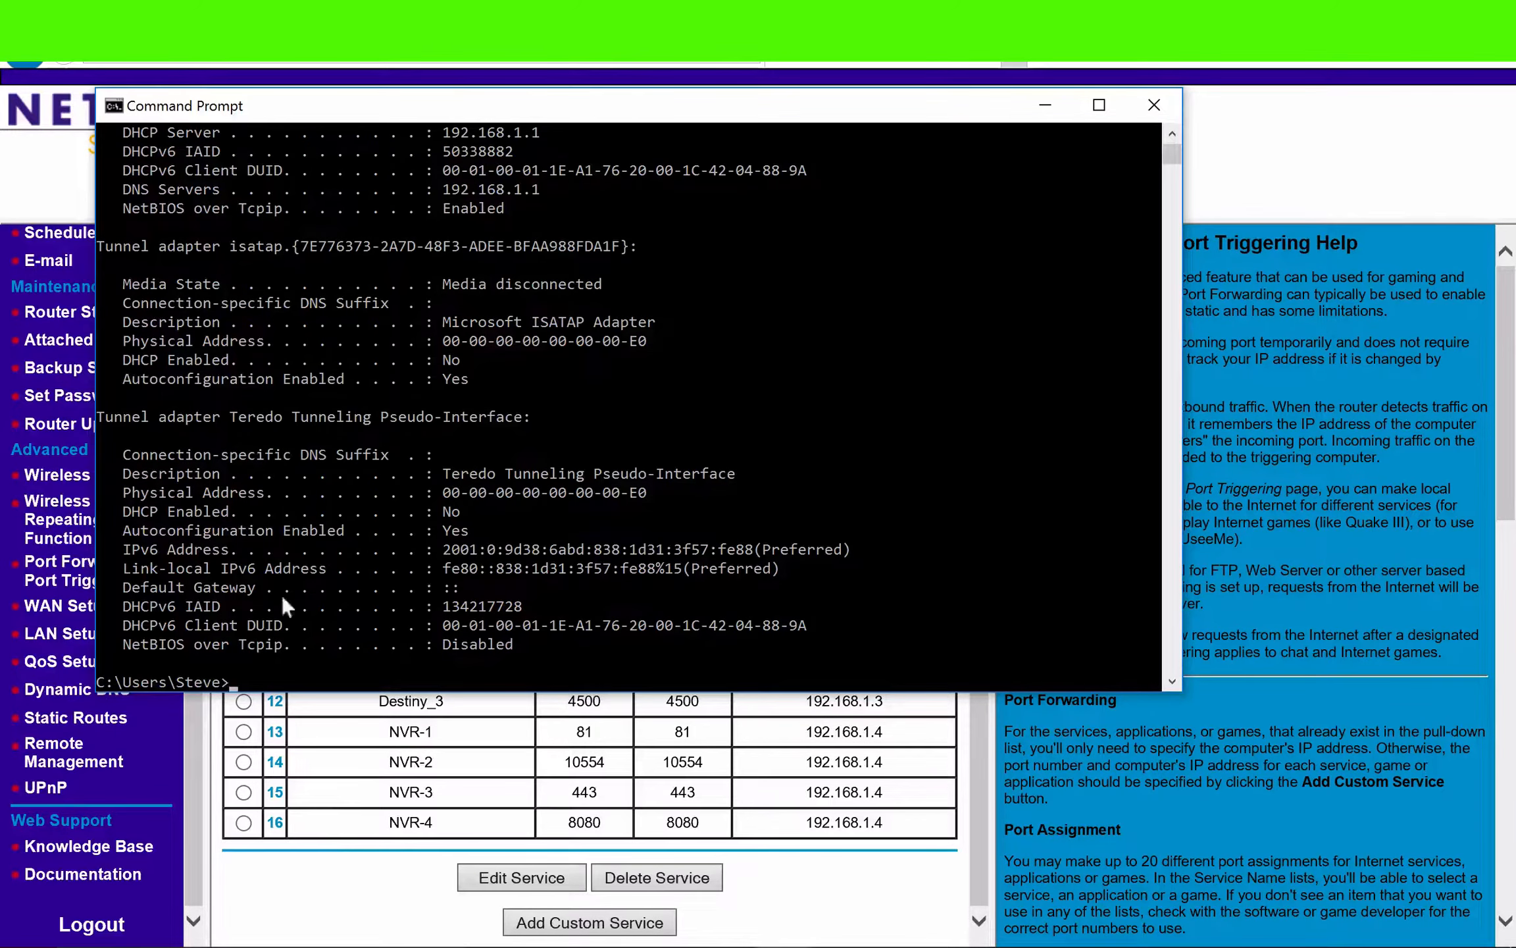
# - Find the Default Gateway entry in the ipconfig output and highlight its label and address
pyautogui.scroll(2, 359, 507)
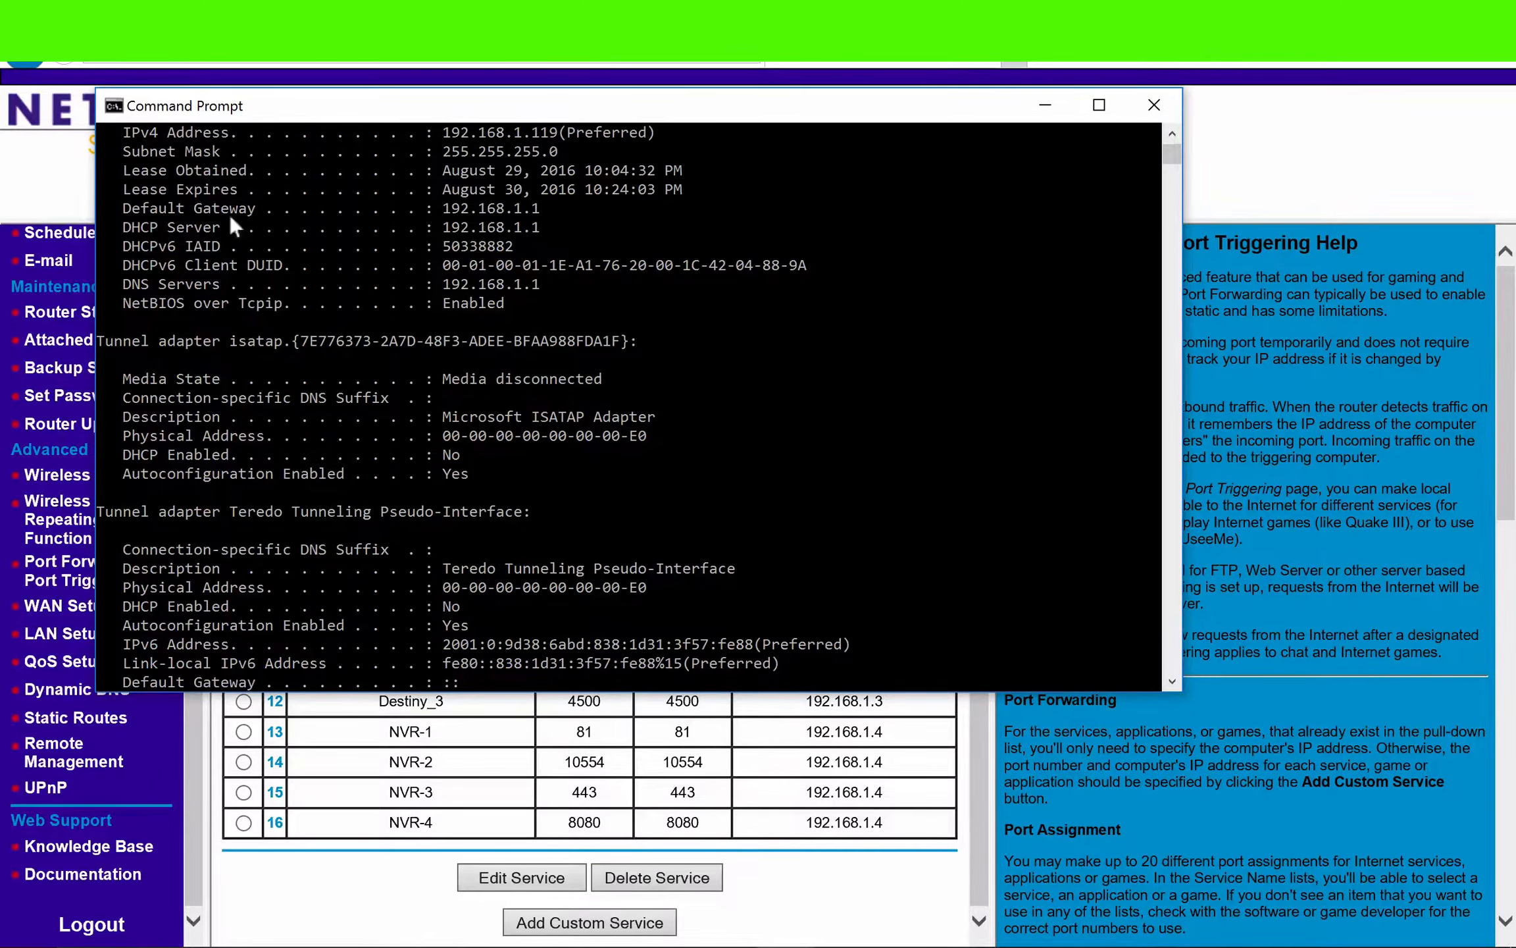
pyautogui.moveTo(265, 208); pyautogui.dragTo(184, 208)
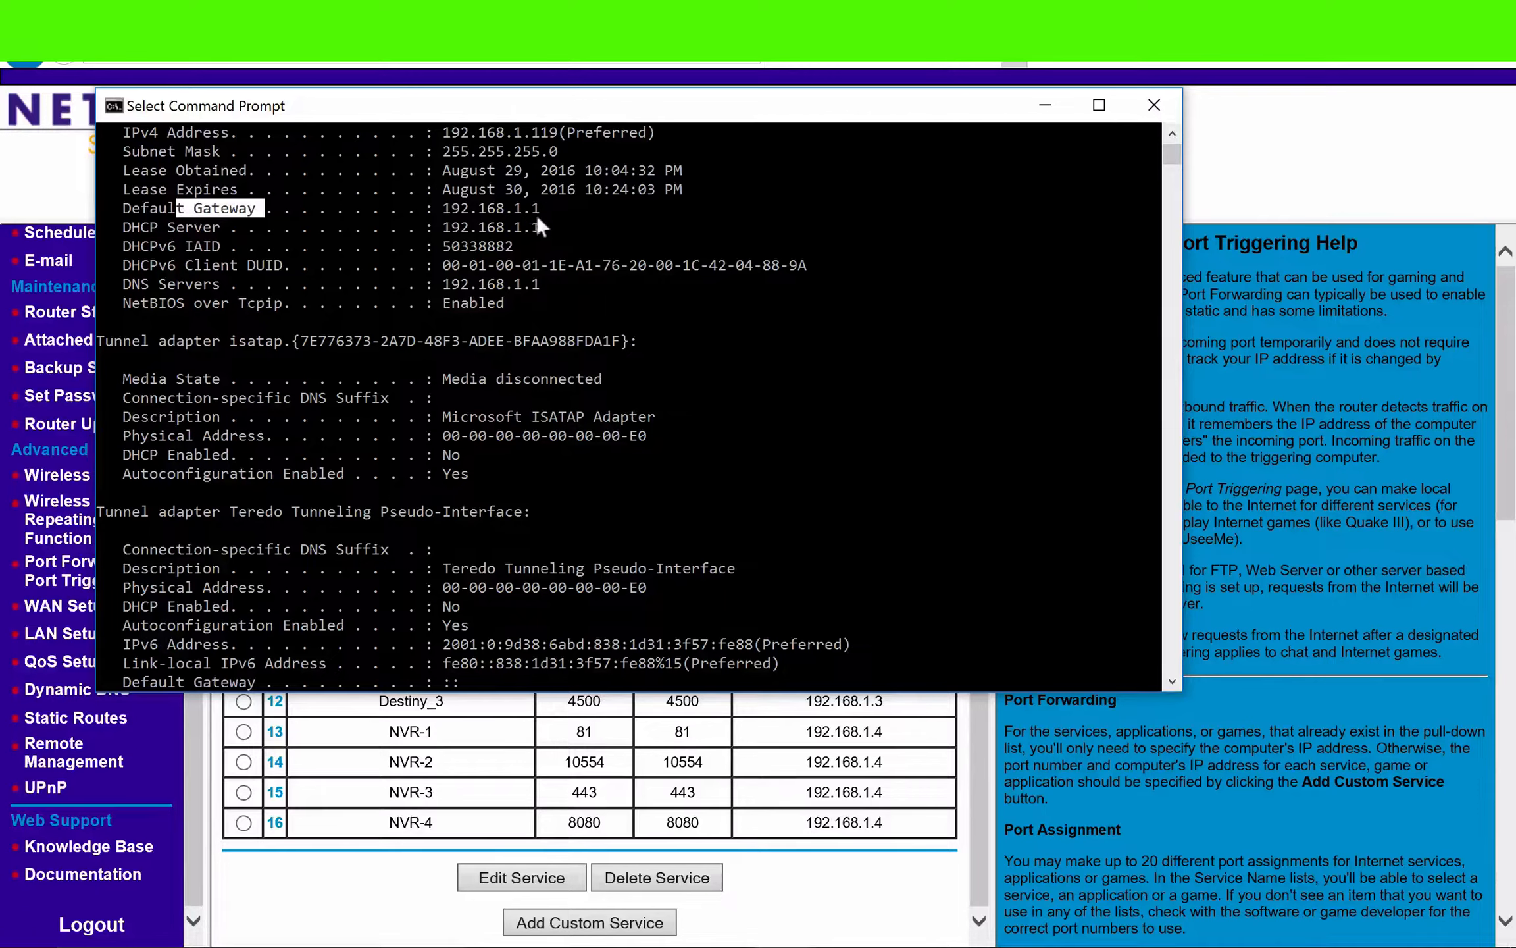
pyautogui.moveTo(542, 209); pyautogui.dragTo(420, 209)
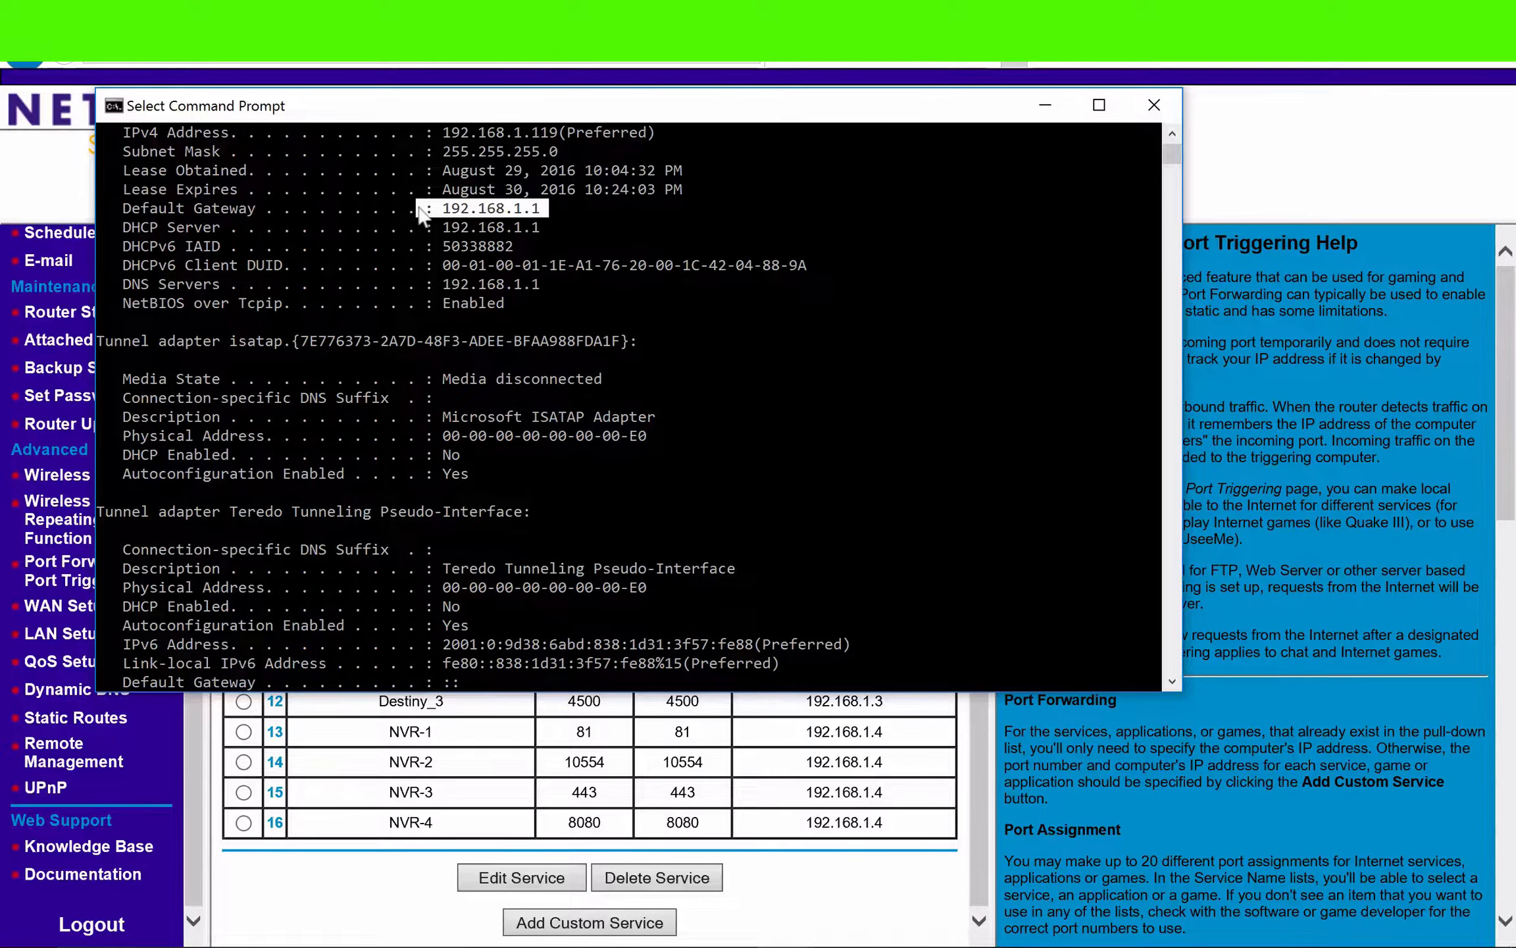